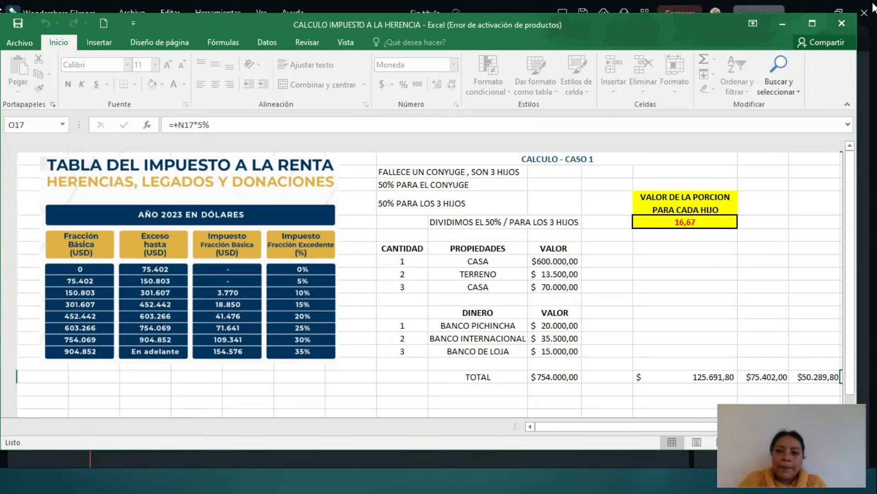
Step: Maximize the Excel workbook and nudge the tax-rate table picture slightly left
{"action": "left_click", "coordinate": [813, 20]}
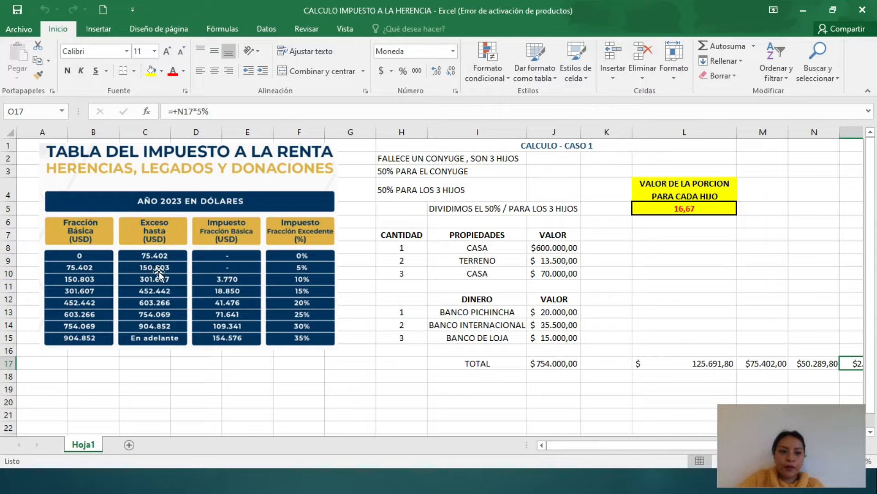
{"action": "left_click_drag", "start_coordinate": [198, 191], "coordinate": [179, 191]}
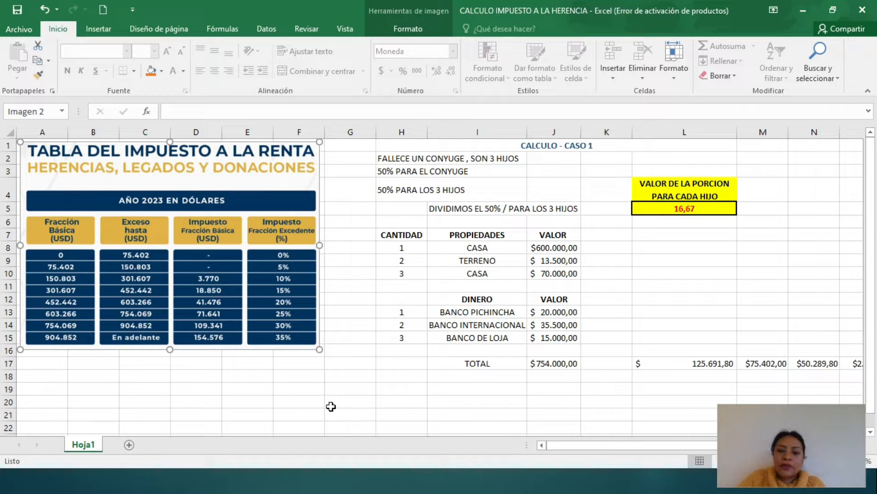
{"action": "left_click", "coordinate": [353, 395]}
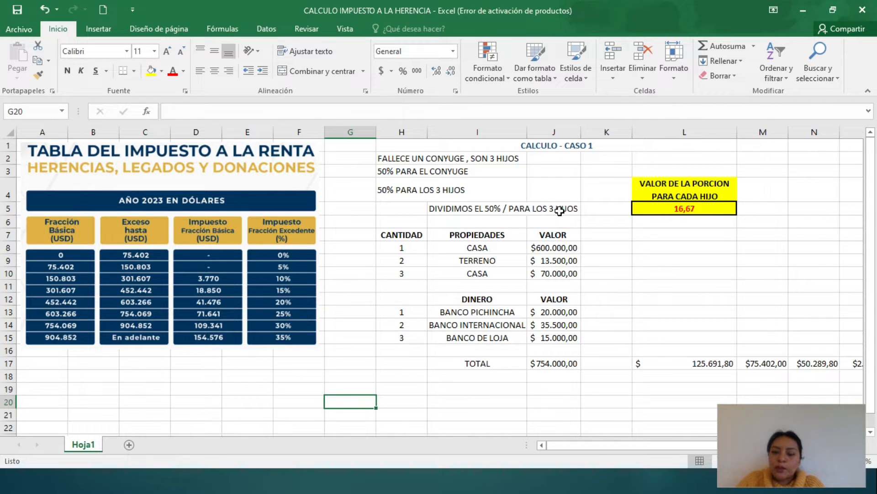
{"action": "left_click", "coordinate": [710, 210]}
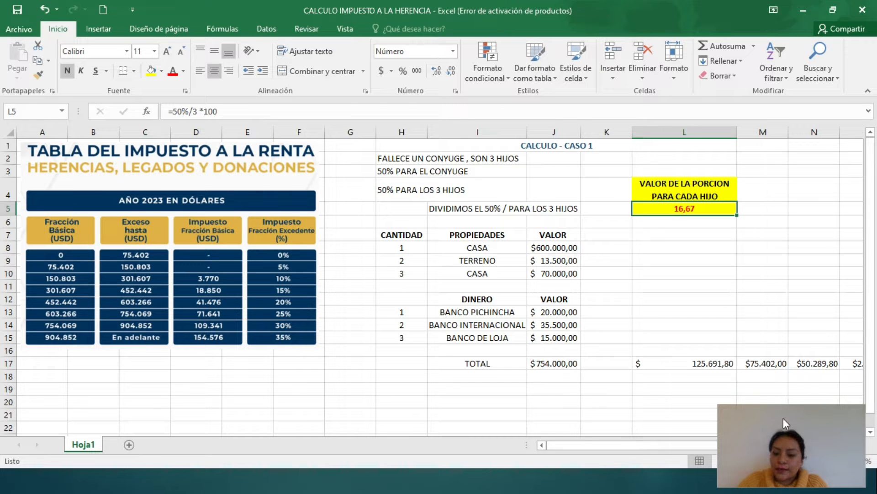
{"action": "left_click_drag", "start_coordinate": [790, 424], "coordinate": [799, 45]}
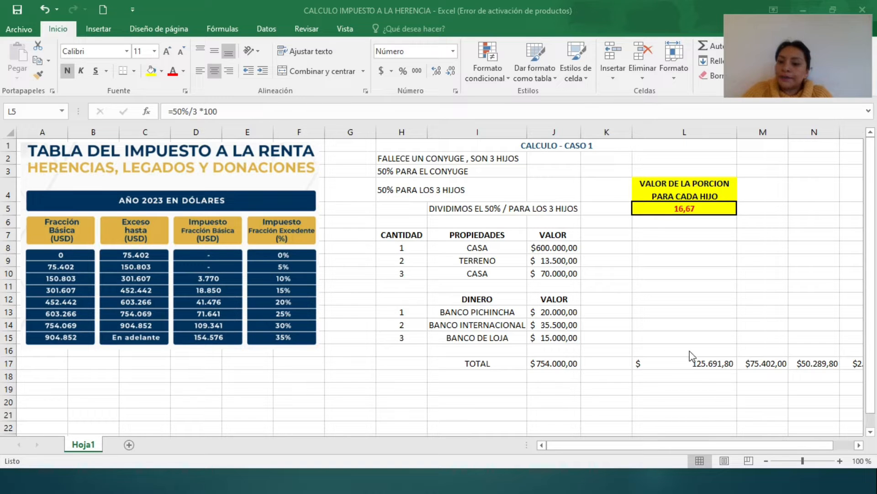
{"action": "left_click", "coordinate": [695, 402]}
{"action": "left_click", "coordinate": [711, 358]}
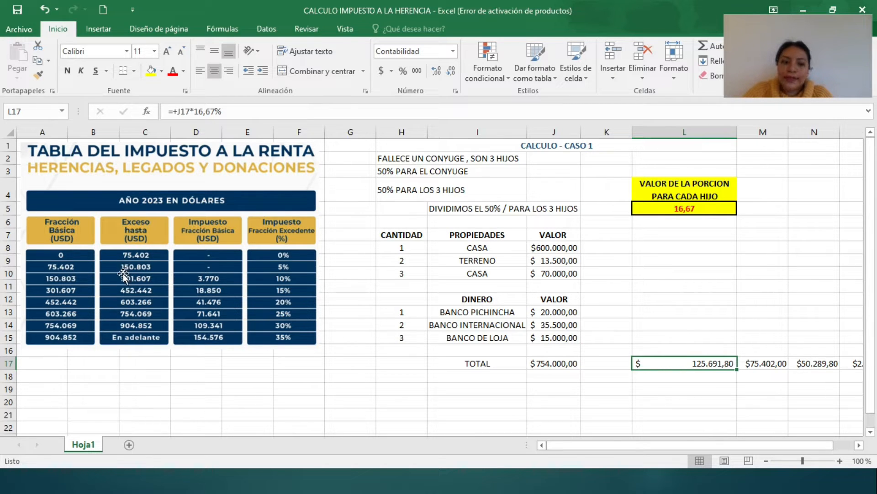
Step: Check the subtraction formula in N17 and shift the tax-rate table picture to the right
{"action": "left_click_drag", "start_coordinate": [733, 448], "coordinate": [719, 429]}
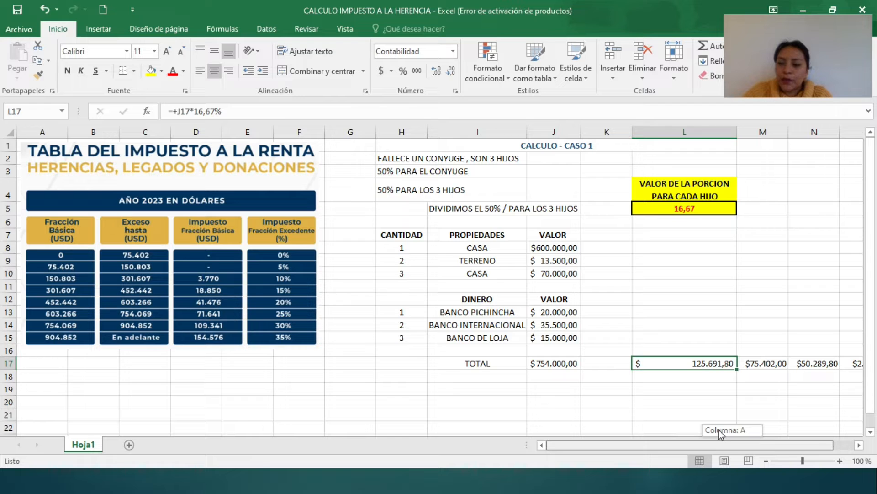
{"action": "left_click_drag", "start_coordinate": [719, 429], "coordinate": [755, 431]}
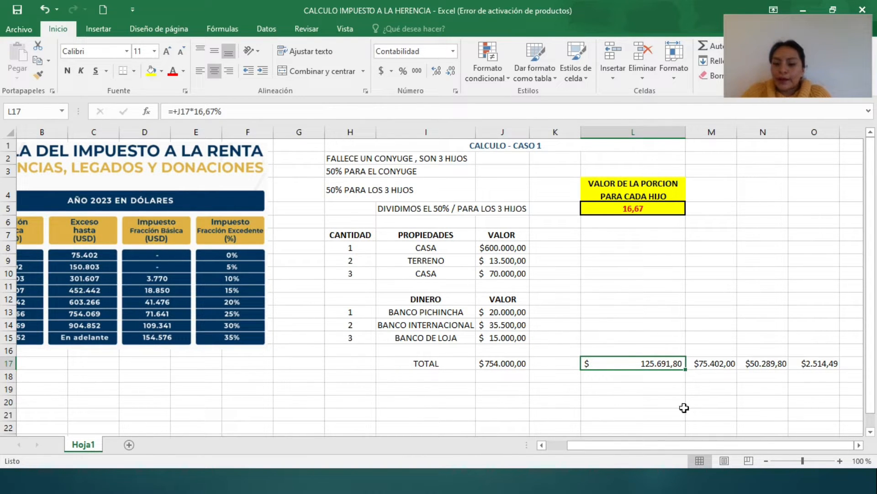
{"action": "left_click_drag", "start_coordinate": [690, 445], "coordinate": [670, 445]}
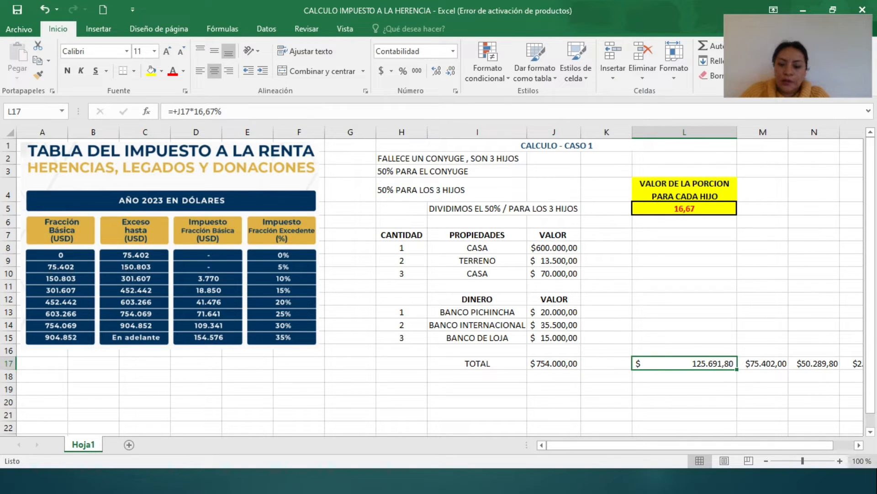
{"action": "mouse_move", "coordinate": [709, 446]}
{"action": "left_mouse_down"}
{"action": "mouse_move", "coordinate": [732, 441]}
{"action": "mouse_move", "coordinate": [701, 441]}
{"action": "left_mouse_up"}
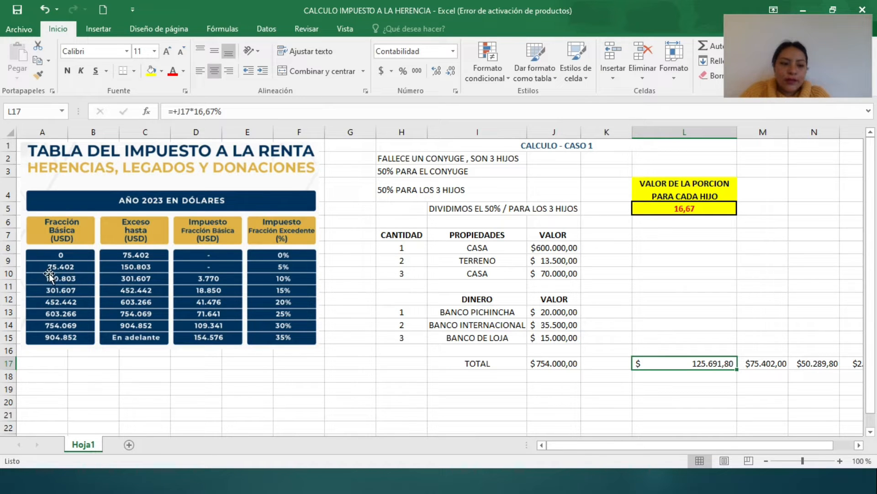
{"action": "left_click_drag", "start_coordinate": [796, 448], "coordinate": [816, 448]}
{"action": "left_click", "coordinate": [762, 365]}
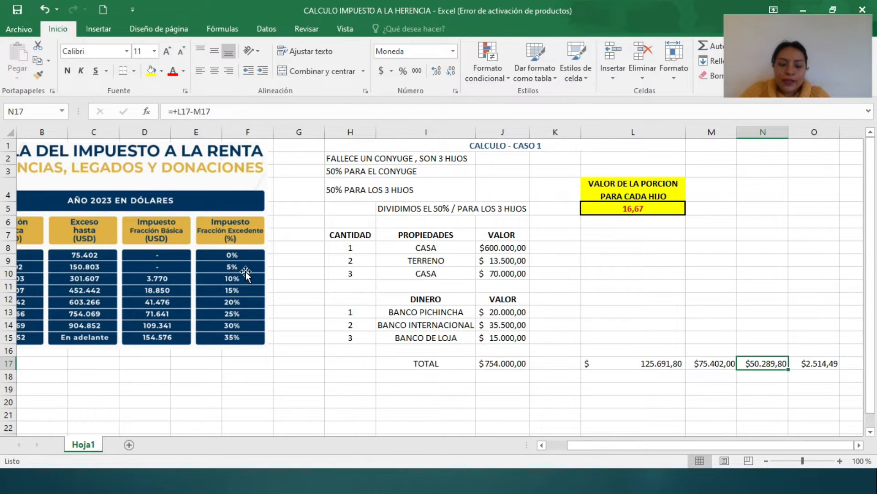
{"action": "left_click_drag", "start_coordinate": [246, 273], "coordinate": [281, 272]}
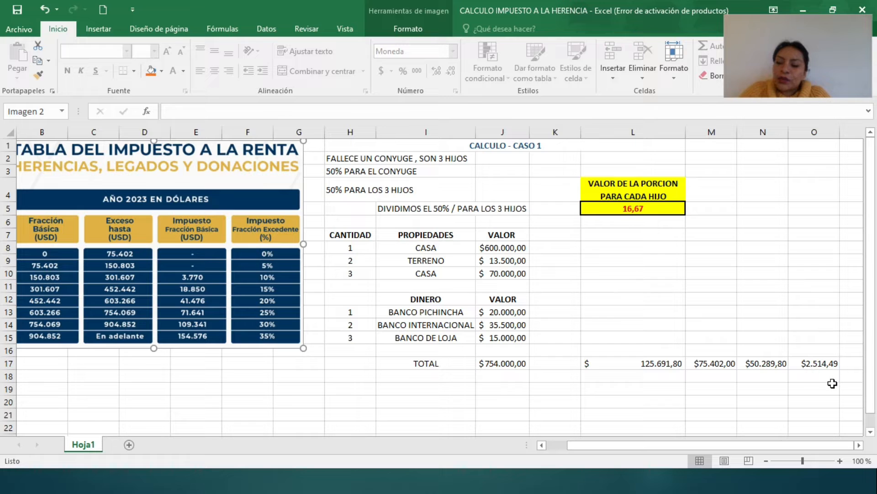
{"action": "left_click", "coordinate": [822, 364]}
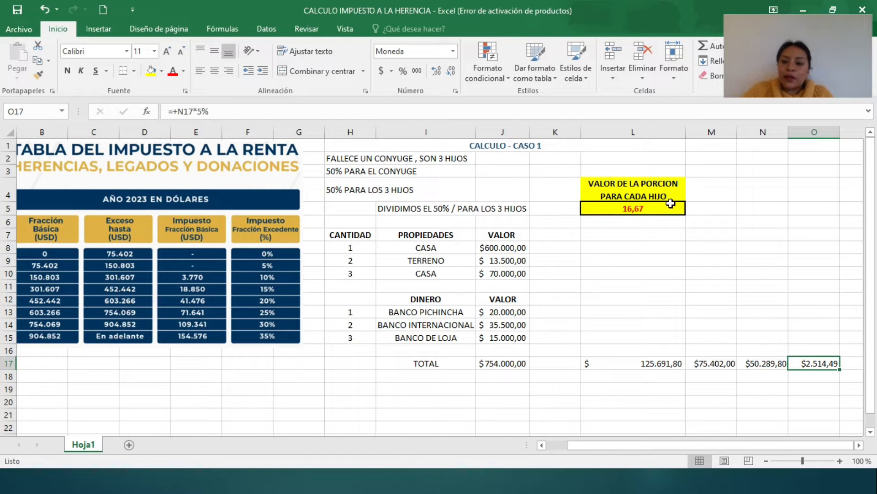
{"action": "left_click", "coordinate": [643, 209]}
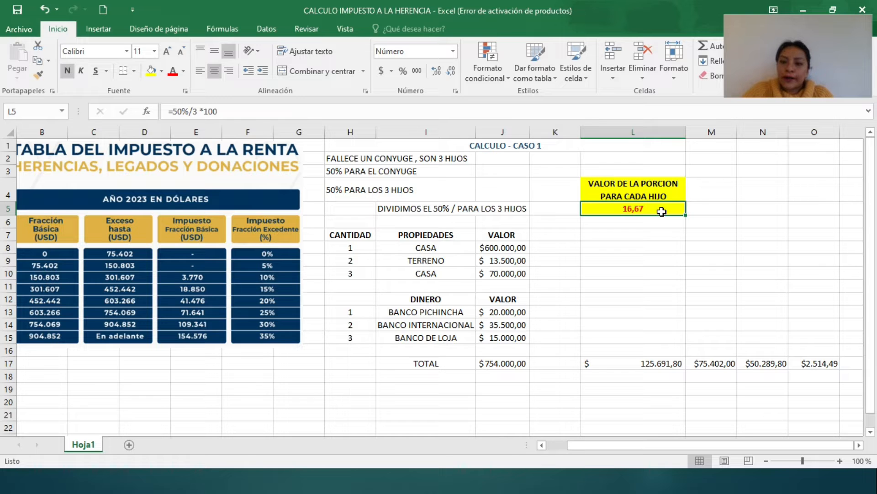
Step: Switch to the SRI en Línea login page and sign in with the saved RUC credentials
{"action": "key", "text": "alt+Tab"}
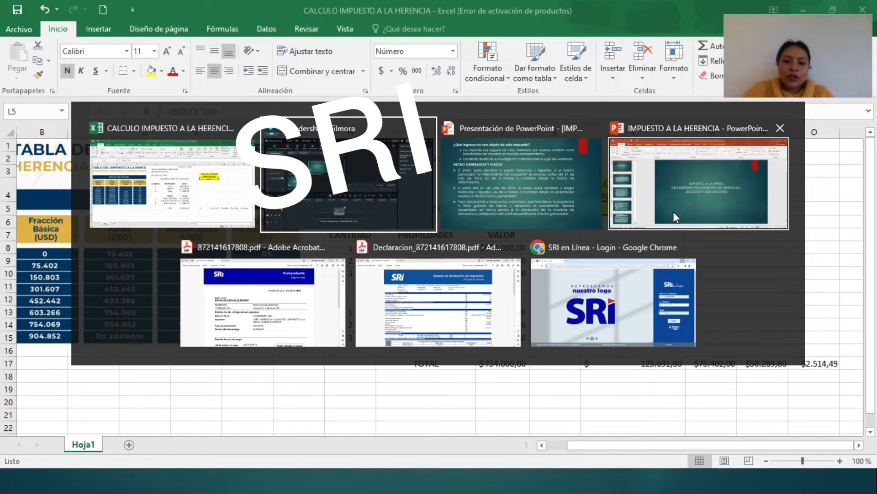
{"action": "key", "text": "alt+Tab"}
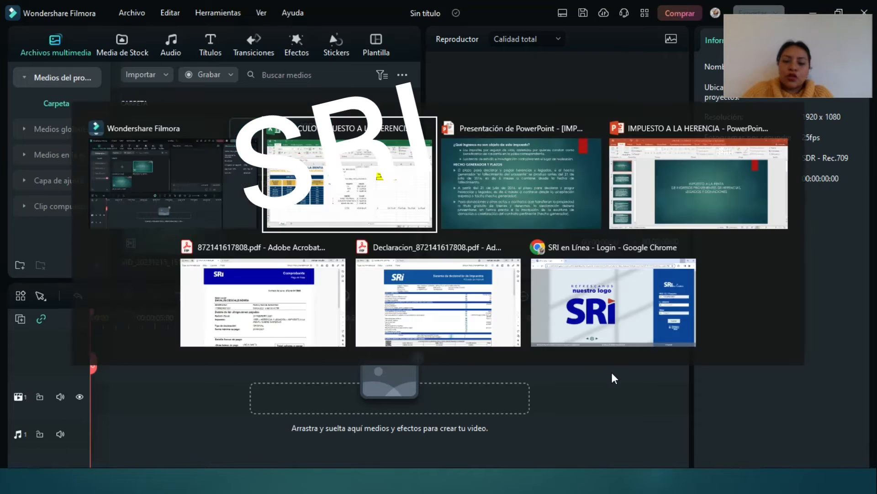
{"action": "left_click", "coordinate": [633, 329]}
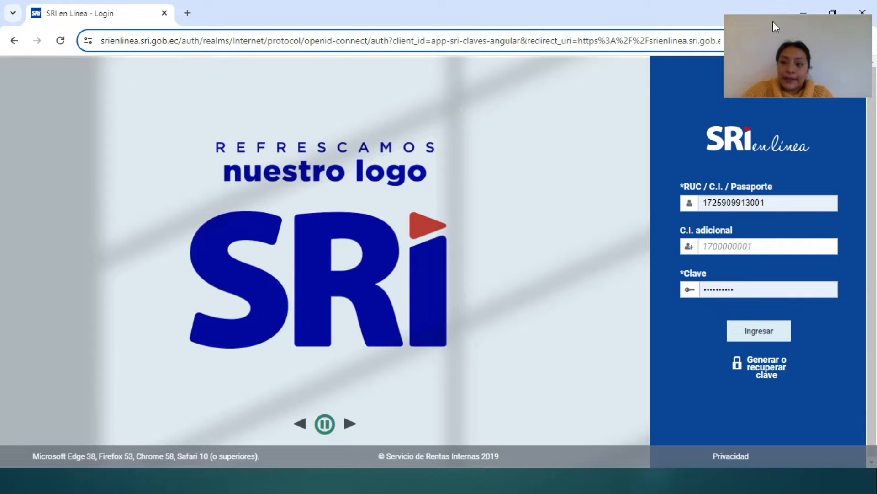
{"action": "left_click_drag", "start_coordinate": [772, 21], "coordinate": [66, 17]}
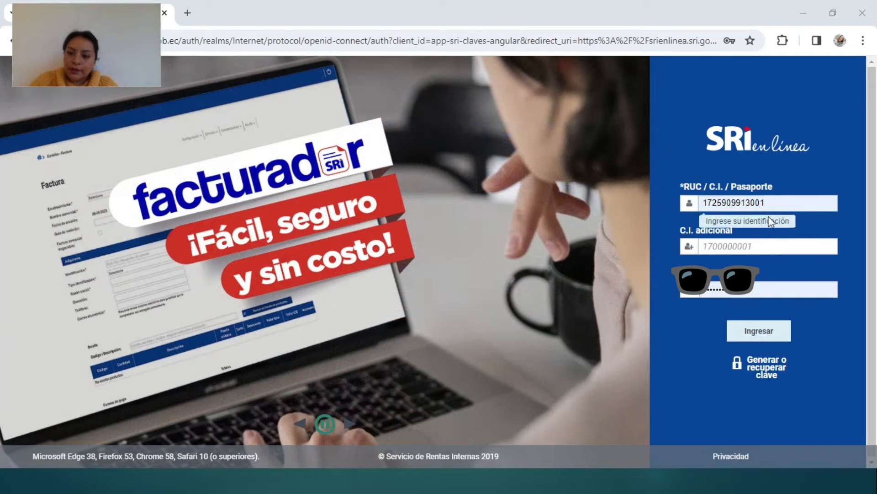
{"action": "left_click", "coordinate": [754, 334]}
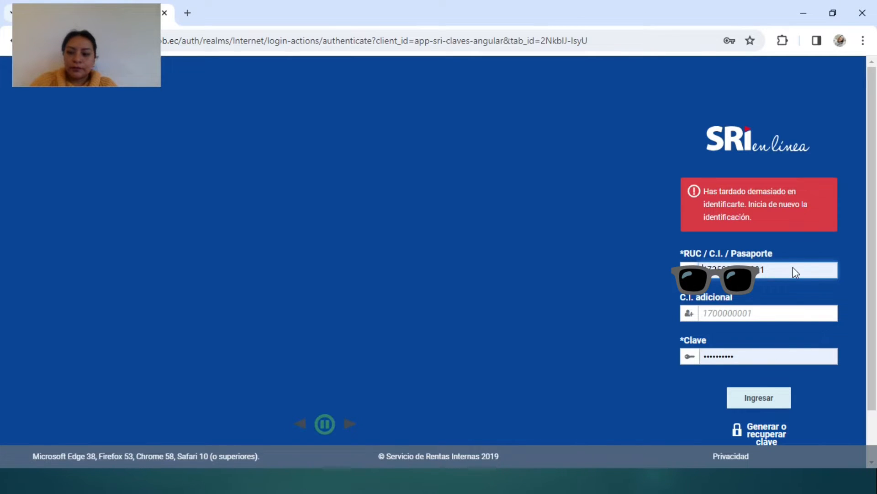
{"action": "left_click", "coordinate": [795, 272]}
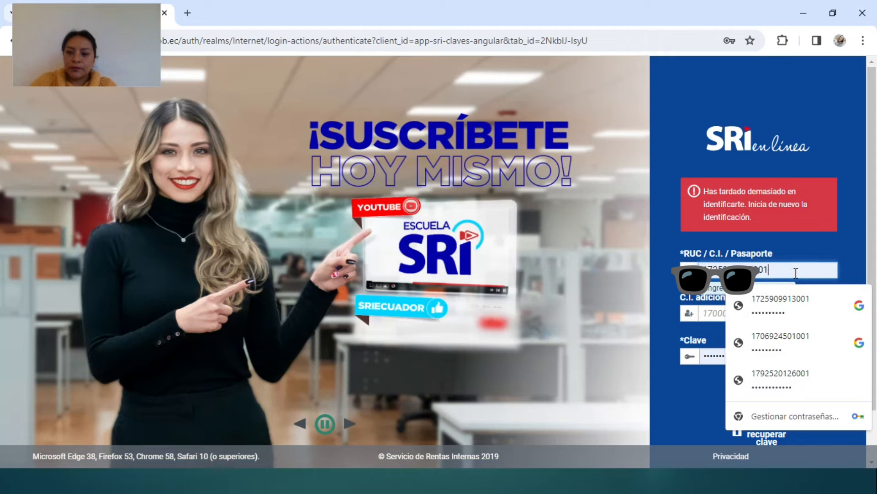
{"action": "left_click", "coordinate": [796, 311]}
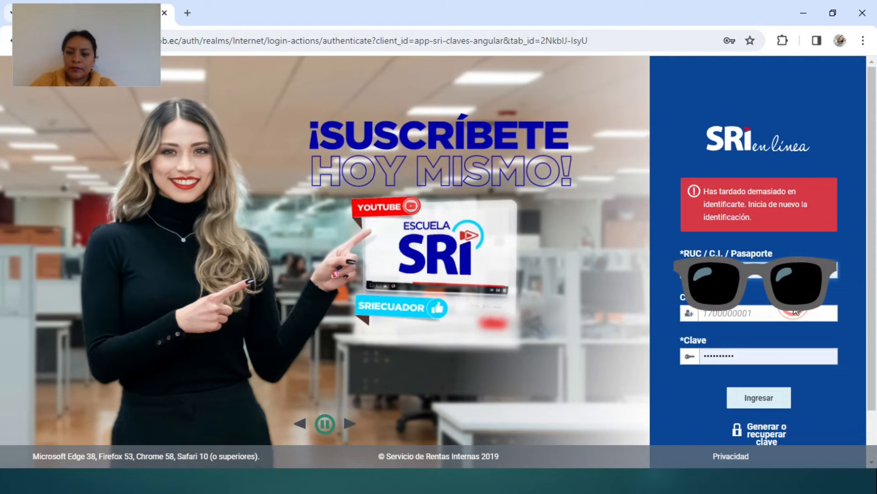
{"action": "left_click", "coordinate": [755, 405]}
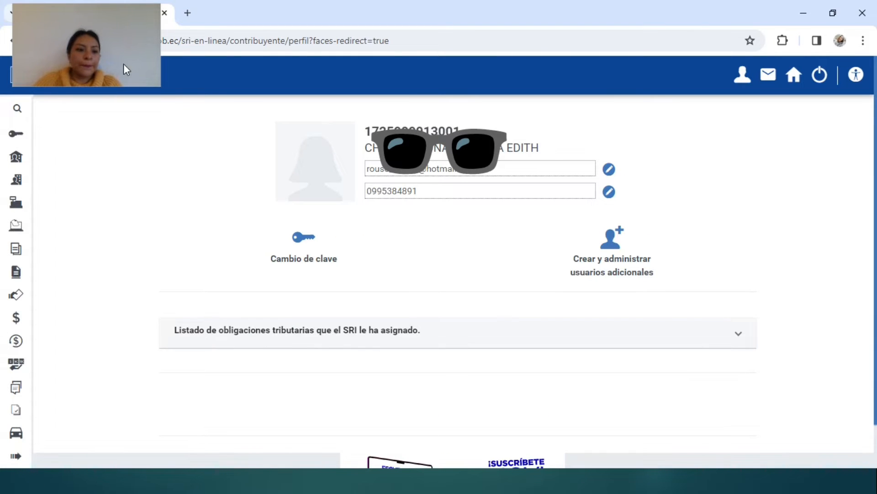
{"action": "left_click_drag", "start_coordinate": [92, 20], "coordinate": [798, 17]}
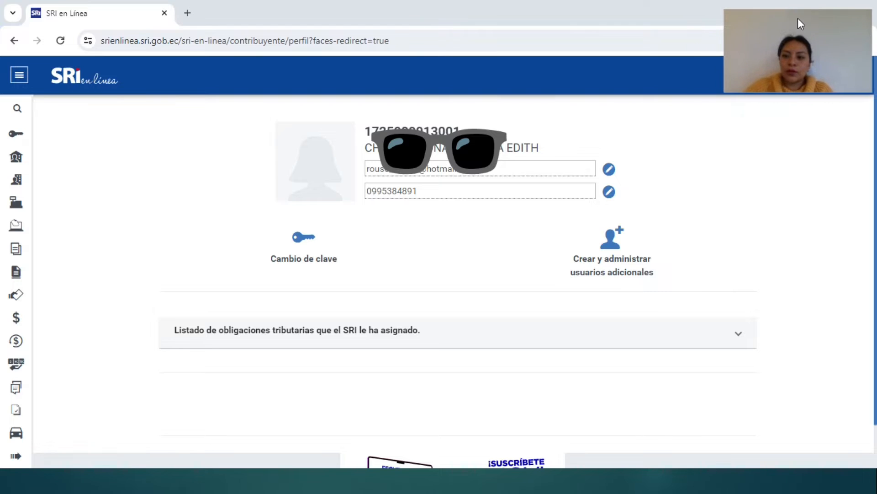
Step: Open Declaraciones > Elaboración y envío de declaraciones and the Formulario Renta herencia, legado o donaciones
{"action": "left_click", "coordinate": [18, 253]}
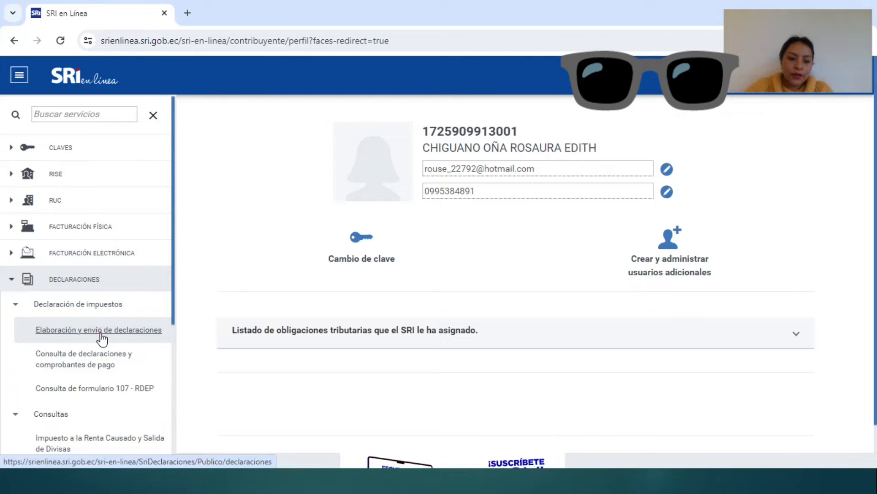
{"action": "left_click", "coordinate": [100, 330]}
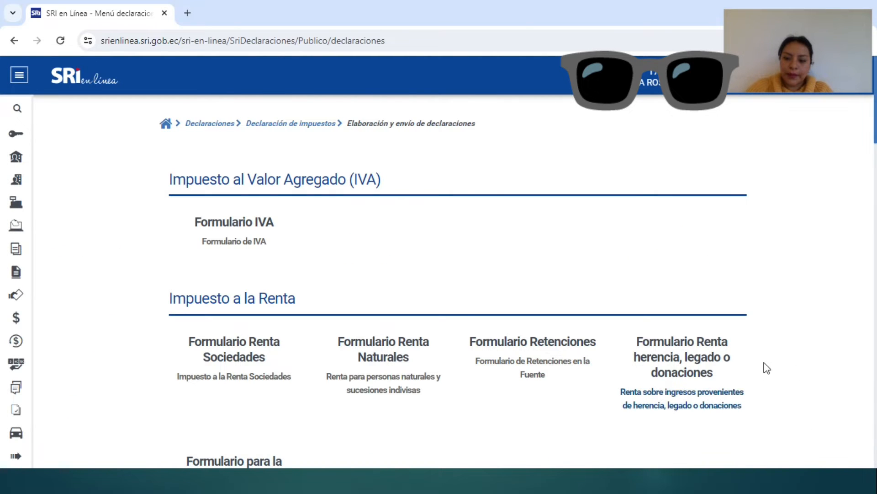
{"action": "scroll", "coordinate": [693, 411], "scroll_direction": "down", "scroll_amount": 2}
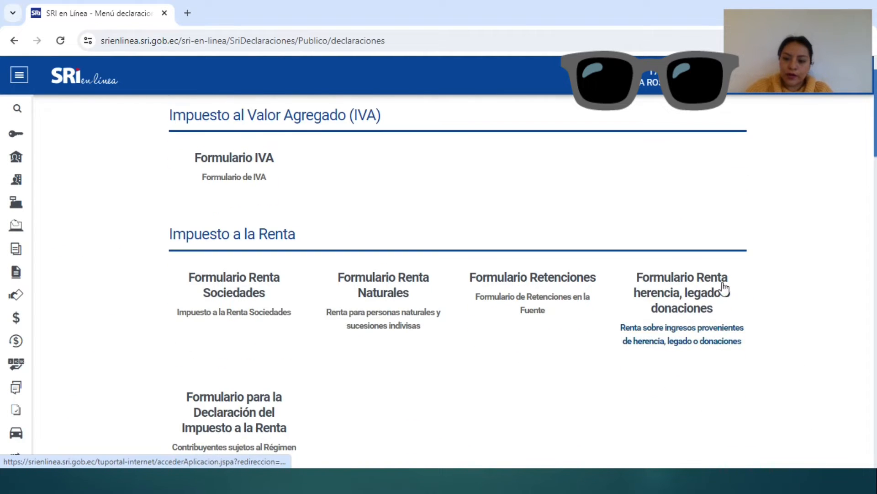
{"action": "left_click", "coordinate": [681, 334]}
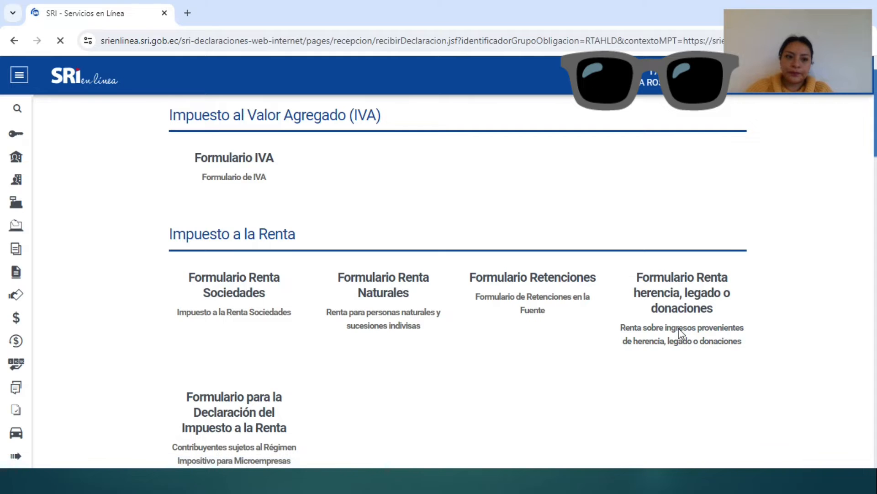
{"action": "scroll", "coordinate": [650, 358], "scroll_direction": "down", "scroll_amount": 1}
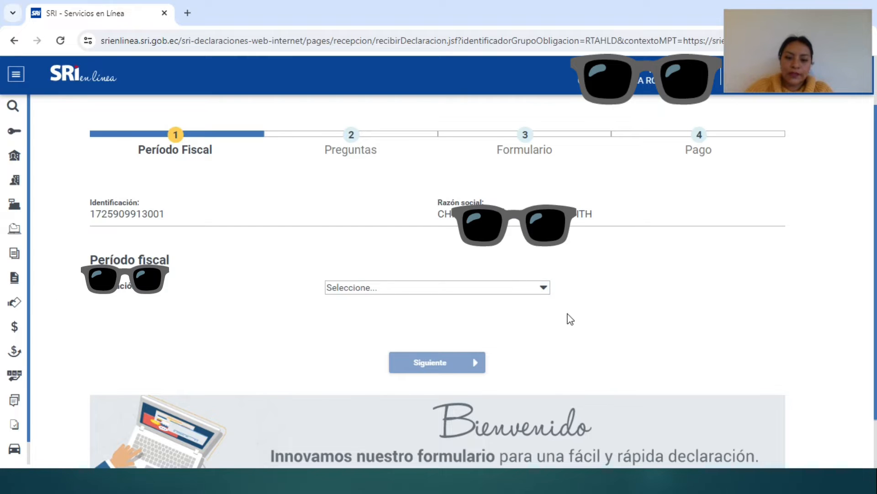
Step: Choose the 1088 inheritance and legacies obligation to declare
{"action": "left_click", "coordinate": [545, 289]}
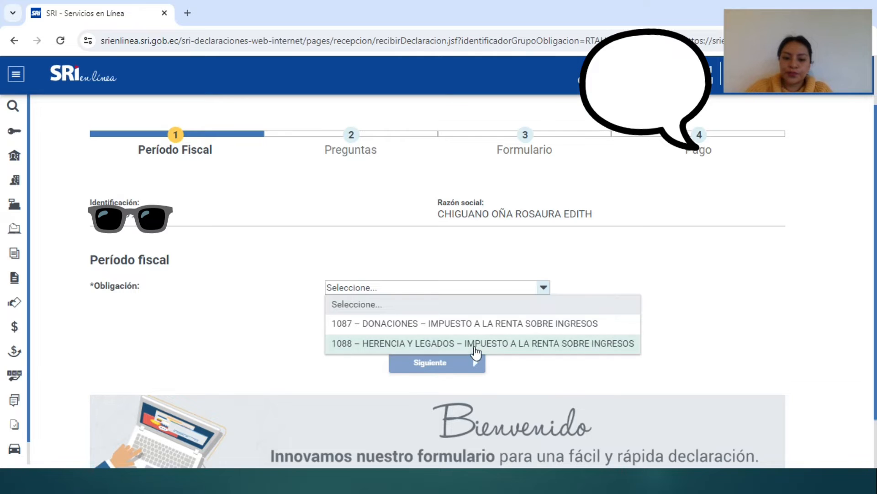
{"action": "left_click", "coordinate": [475, 343]}
{"action": "scroll", "coordinate": [509, 388], "scroll_direction": "down", "scroll_amount": 3}
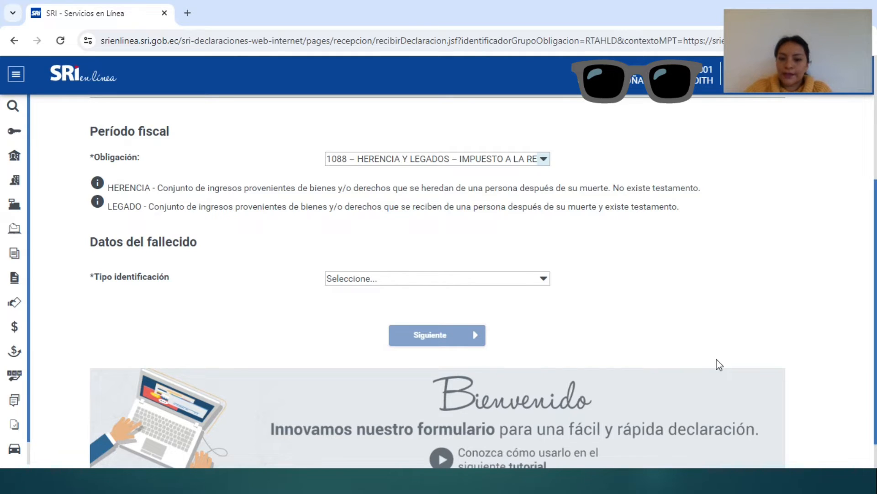
Step: Look up the deceased by cédula number and set the possession date to 15/12/2023
{"action": "left_click", "coordinate": [420, 277]}
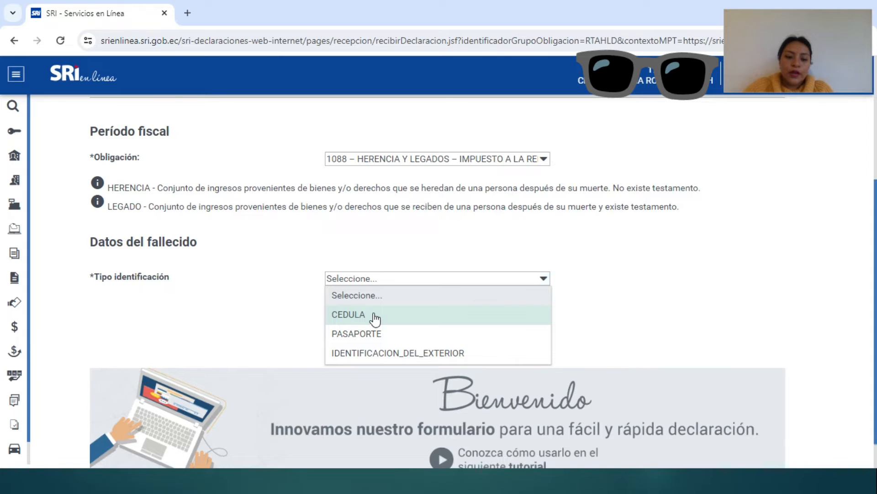
{"action": "left_click", "coordinate": [374, 315]}
{"action": "scroll", "coordinate": [376, 315], "scroll_direction": "down", "scroll_amount": 1}
{"action": "left_click", "coordinate": [380, 302]}
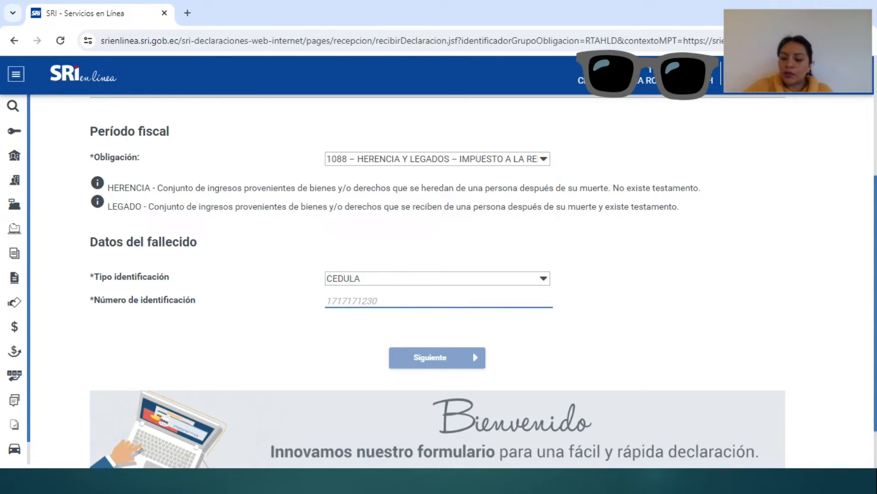
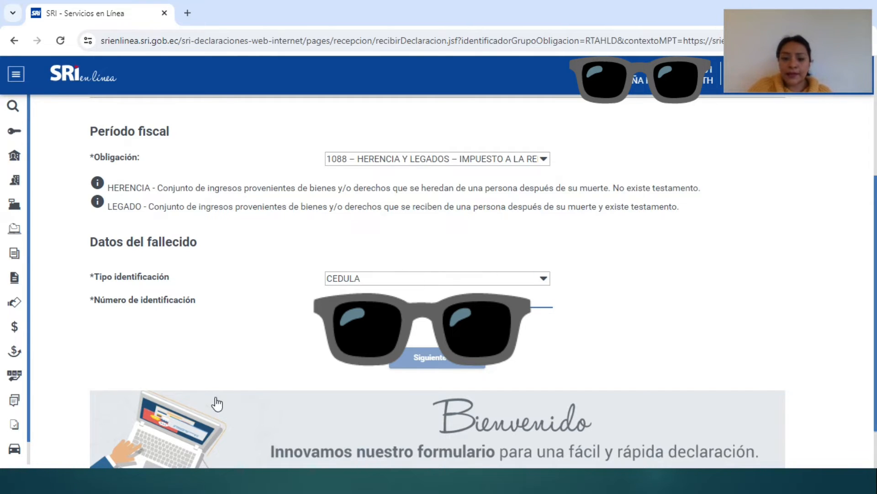
{"action": "left_click", "coordinate": [546, 352]}
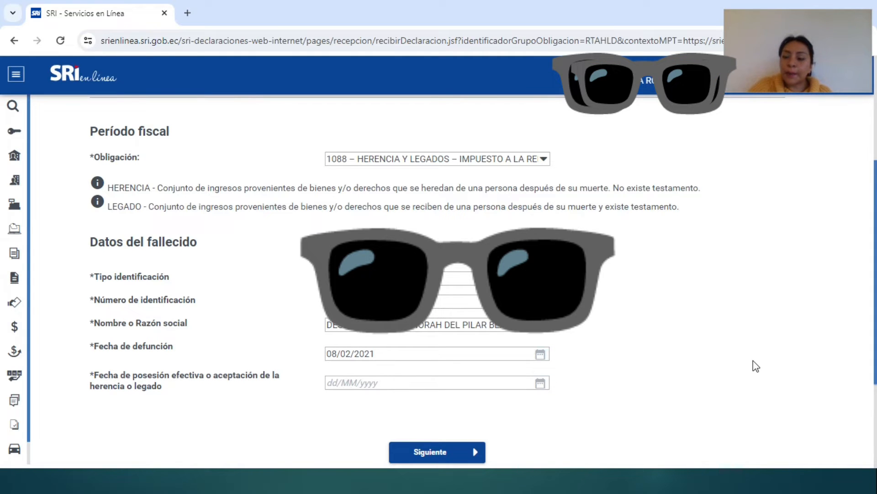
{"action": "scroll", "coordinate": [756, 365], "scroll_direction": "down", "scroll_amount": 1}
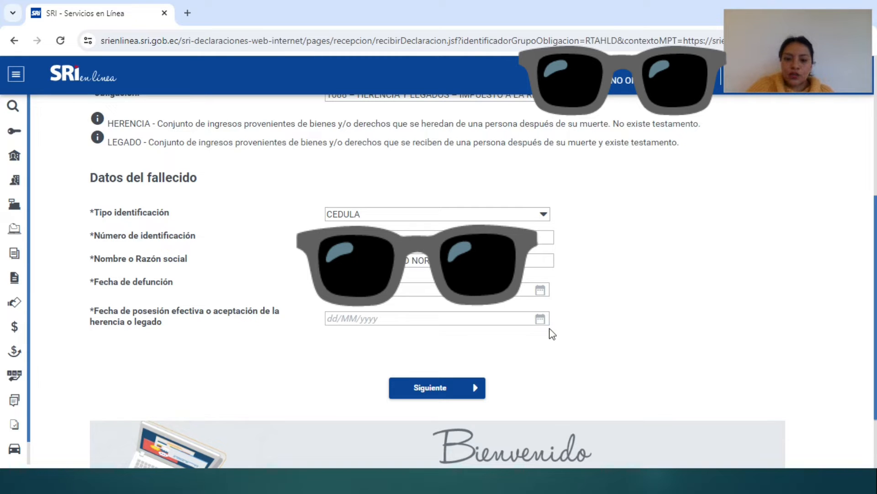
{"action": "left_click", "coordinate": [541, 319]}
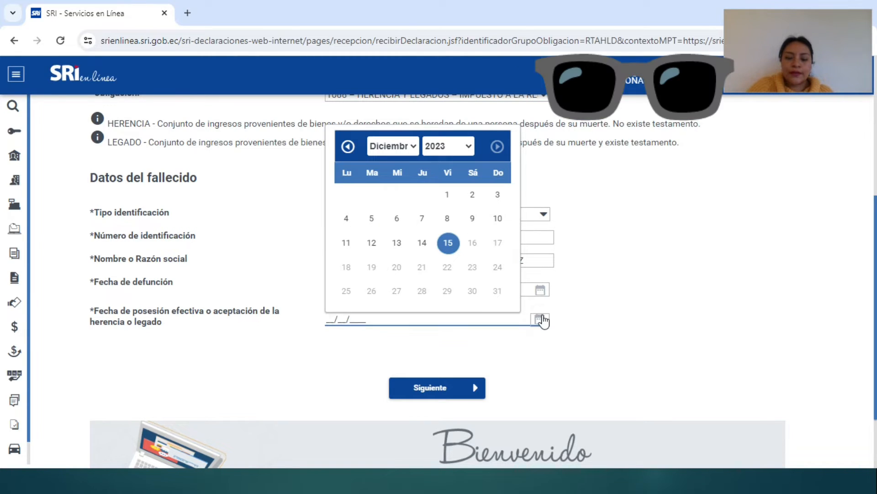
{"action": "left_click", "coordinate": [444, 248]}
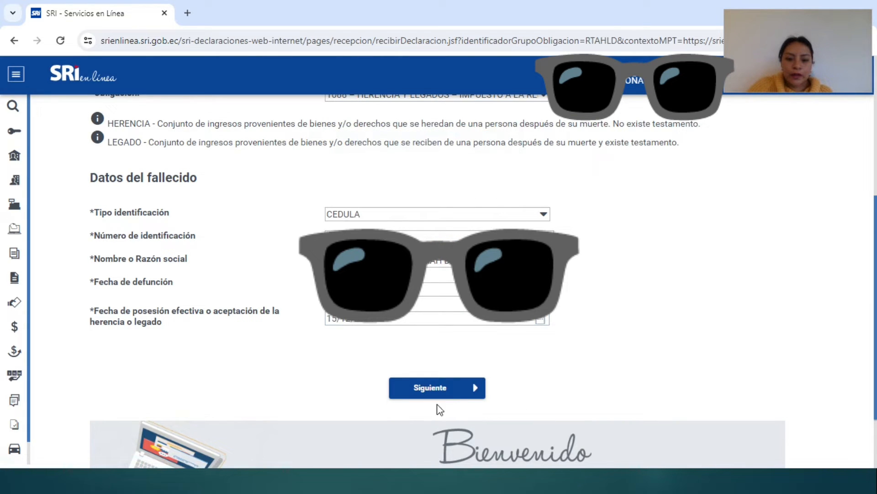
Step: Set the relationship to Hijo and answer No to the disability and will questions
{"action": "left_click", "coordinate": [461, 392]}
{"action": "scroll", "coordinate": [582, 391], "scroll_direction": "up", "scroll_amount": 3}
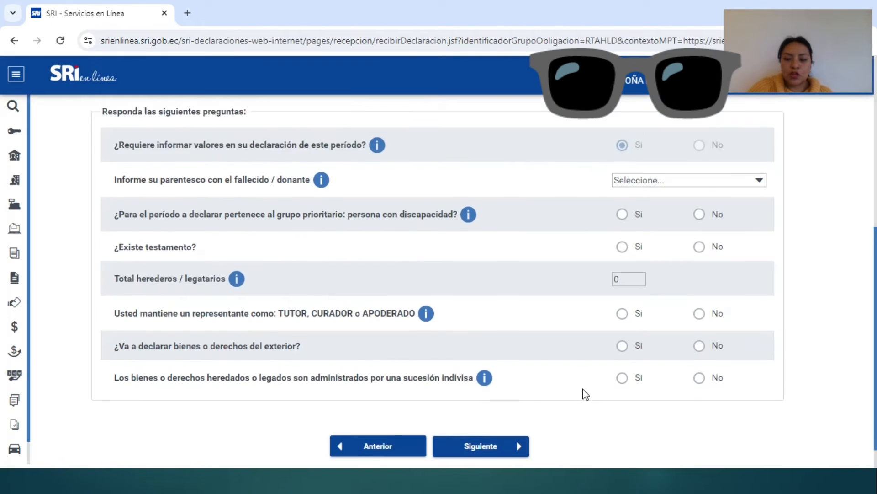
{"action": "scroll", "coordinate": [581, 391], "scroll_direction": "down", "scroll_amount": 1}
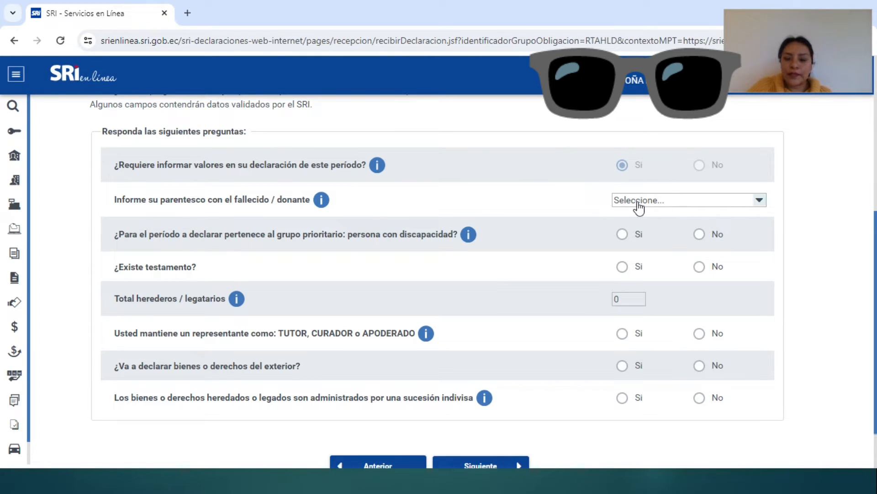
{"action": "left_click", "coordinate": [676, 200]}
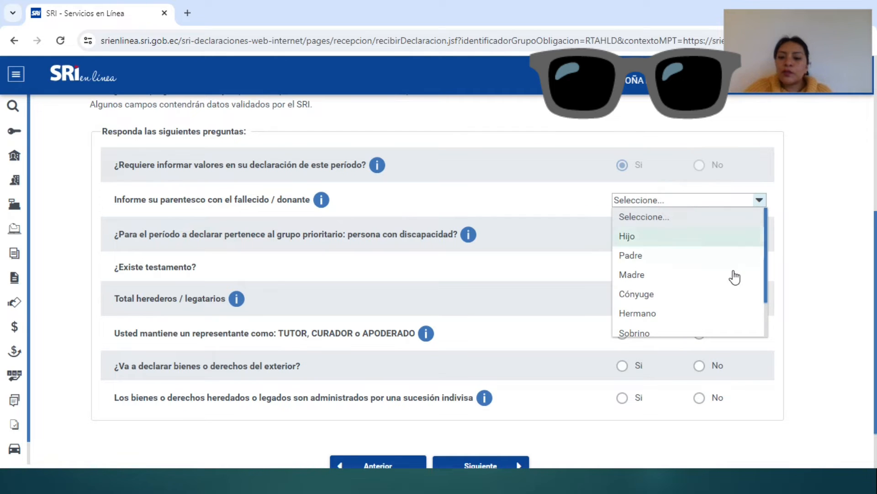
{"action": "left_click", "coordinate": [645, 242]}
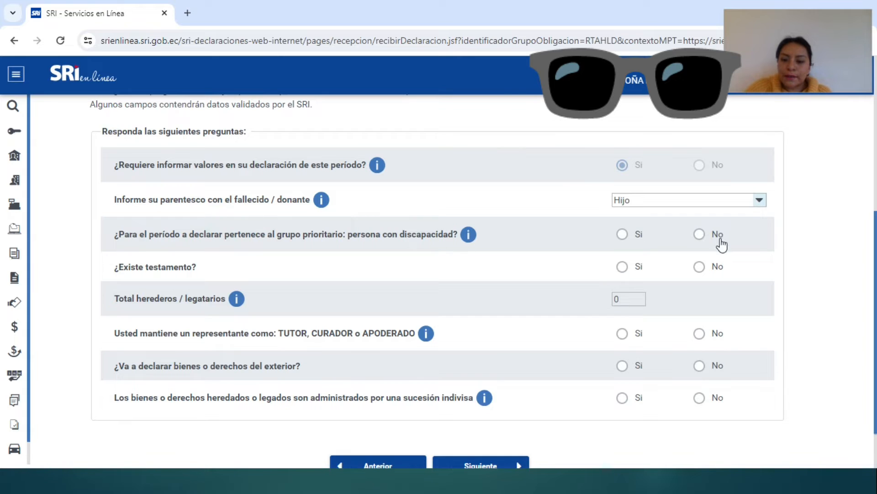
{"action": "left_click", "coordinate": [699, 234]}
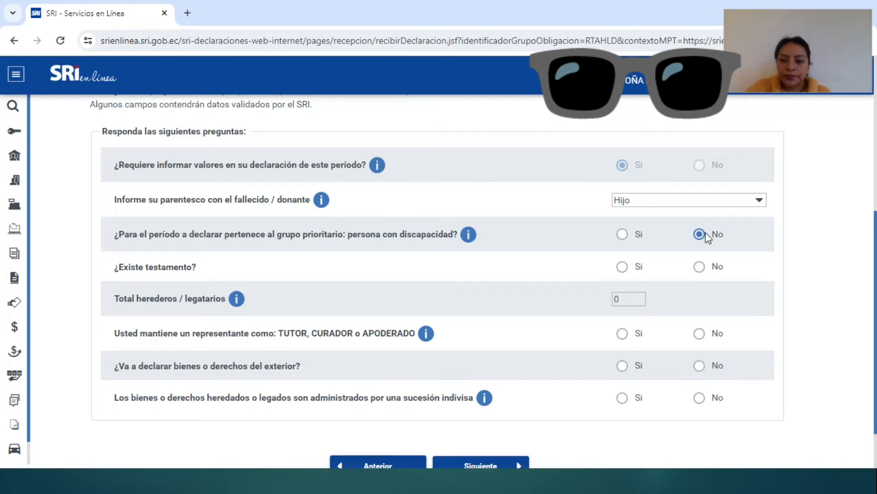
{"action": "left_click", "coordinate": [700, 270]}
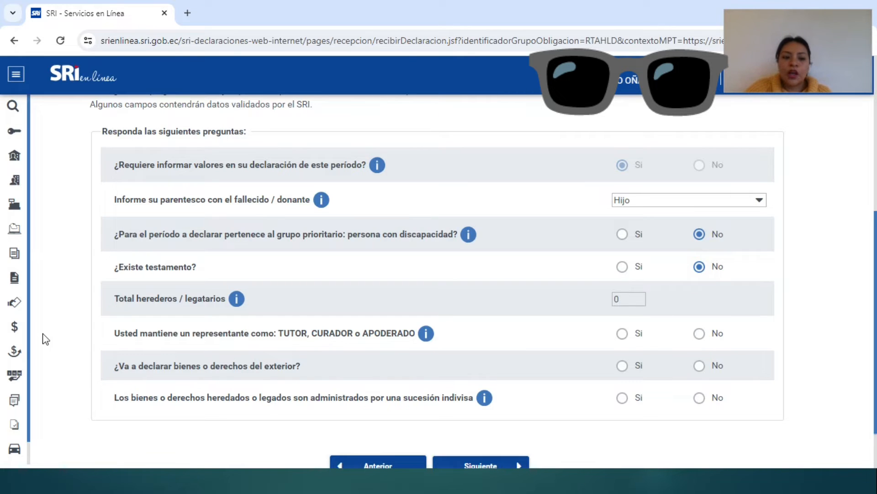
Step: Enter 3 total heirs and answer No to representative, foreign assets and undivided estate
{"action": "left_click", "coordinate": [625, 301]}
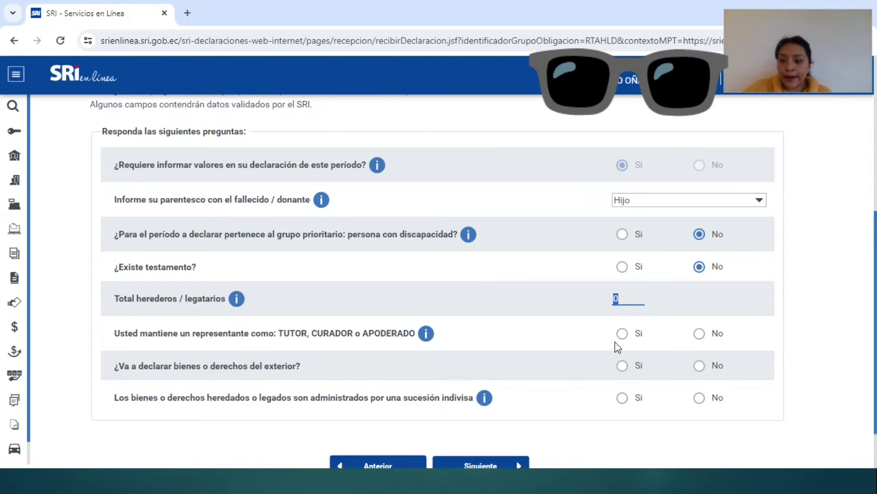
{"action": "type", "text": "3"}
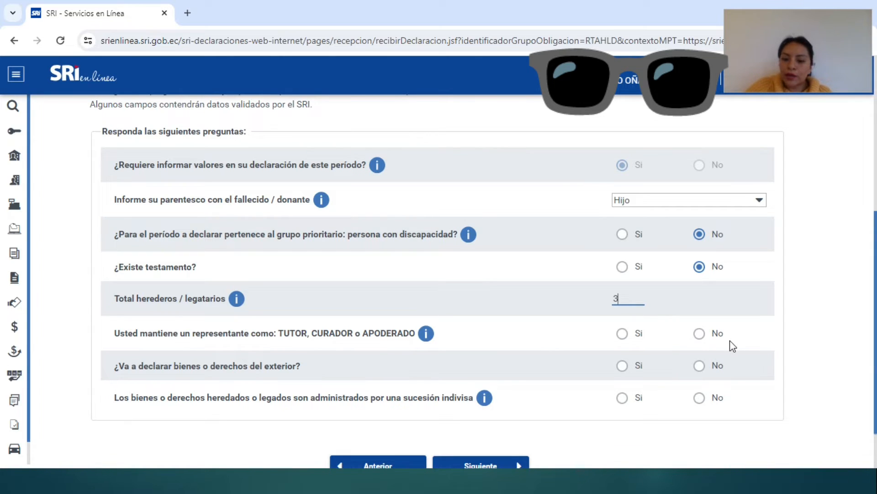
{"action": "left_click", "coordinate": [699, 334]}
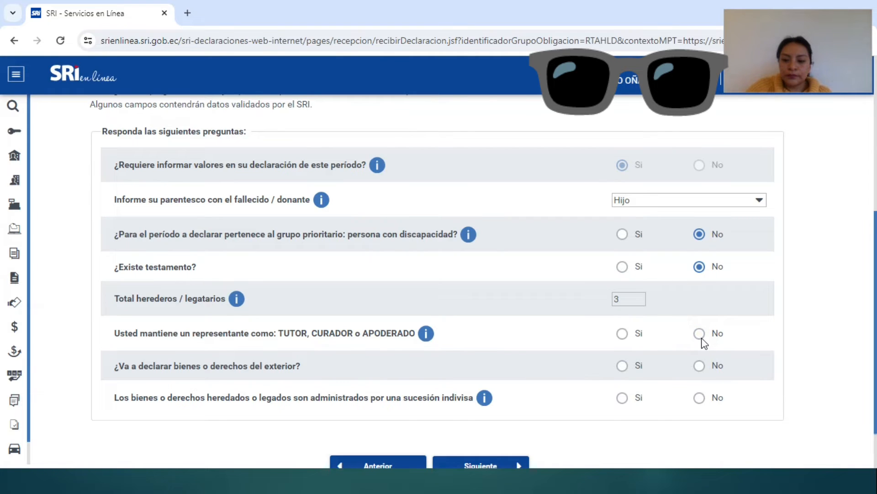
{"action": "left_click", "coordinate": [701, 337]}
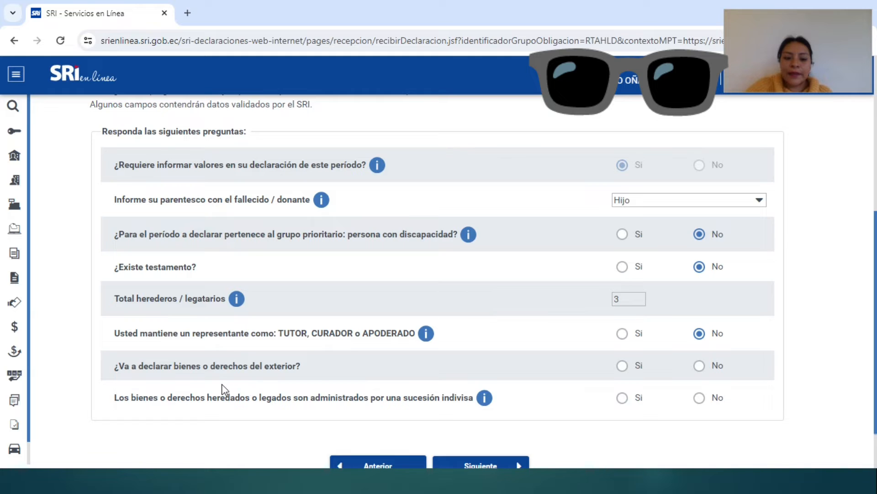
{"action": "left_click", "coordinate": [699, 365]}
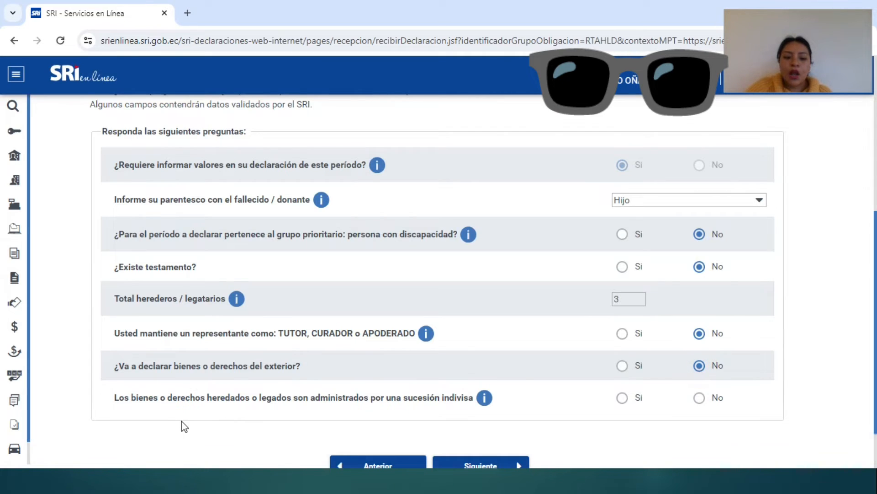
{"action": "scroll", "coordinate": [186, 426], "scroll_direction": "down", "scroll_amount": 2}
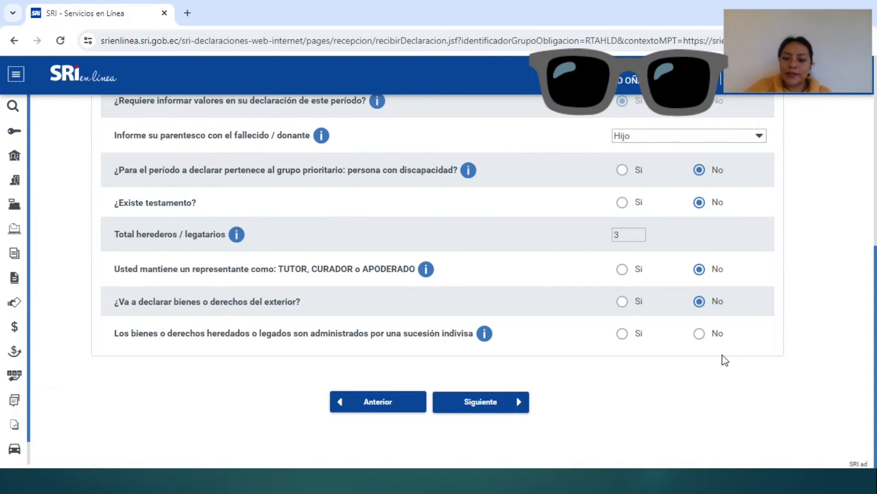
{"action": "left_click", "coordinate": [699, 334]}
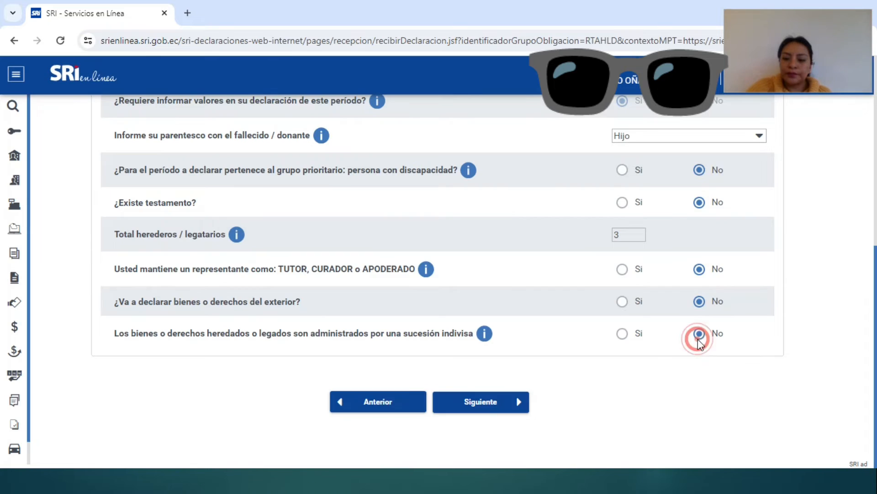
{"action": "left_click", "coordinate": [496, 400]}
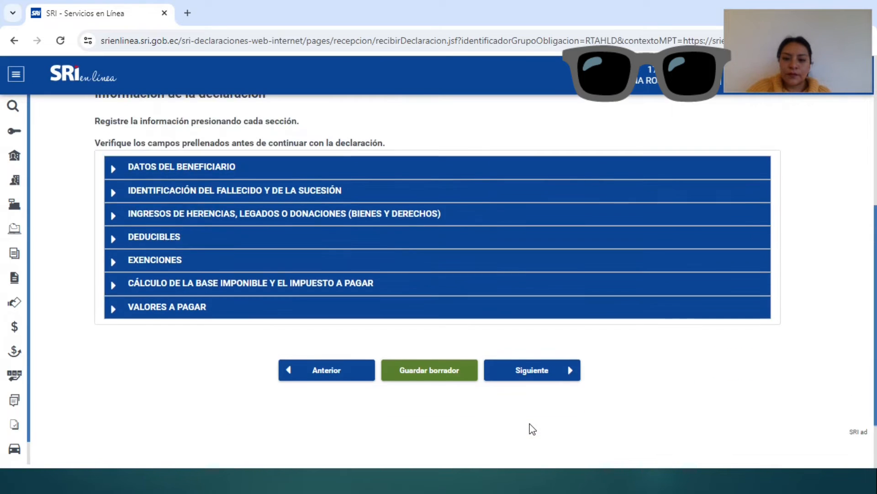
Step: Expand the beneficiary and deceased identification sections and set Estado civil (224) to Casado
{"action": "scroll", "coordinate": [530, 428], "scroll_direction": "up", "scroll_amount": 5}
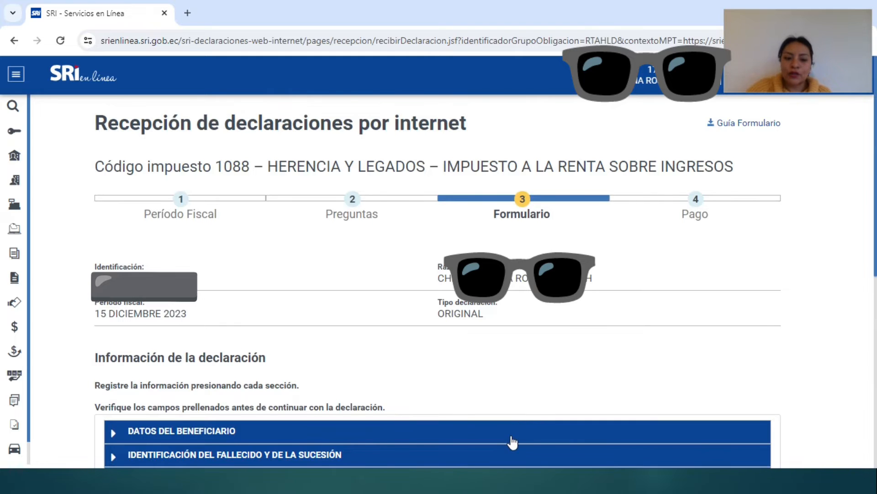
{"action": "scroll", "coordinate": [509, 441], "scroll_direction": "down", "scroll_amount": 1}
{"action": "scroll", "coordinate": [114, 375], "scroll_direction": "down", "scroll_amount": 1}
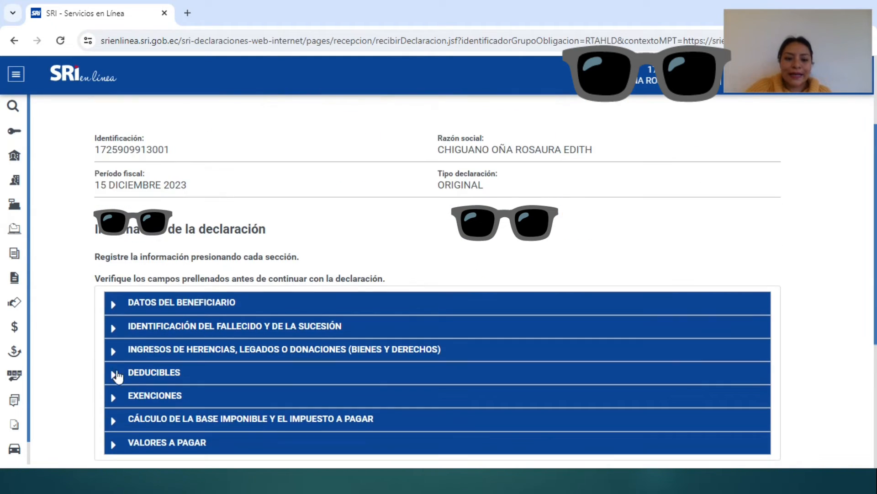
{"action": "left_click", "coordinate": [112, 304]}
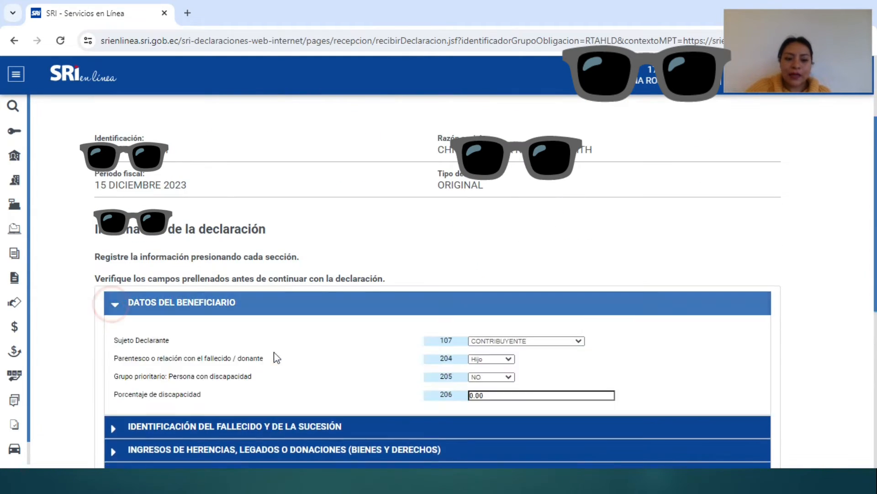
{"action": "scroll", "coordinate": [257, 377], "scroll_direction": "down", "scroll_amount": 2}
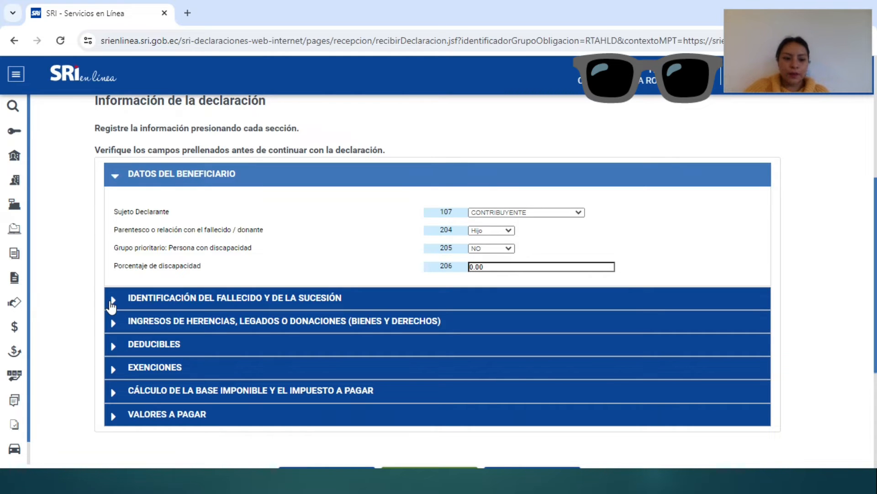
{"action": "left_click", "coordinate": [110, 300]}
{"action": "scroll", "coordinate": [114, 320], "scroll_direction": "down", "scroll_amount": 2}
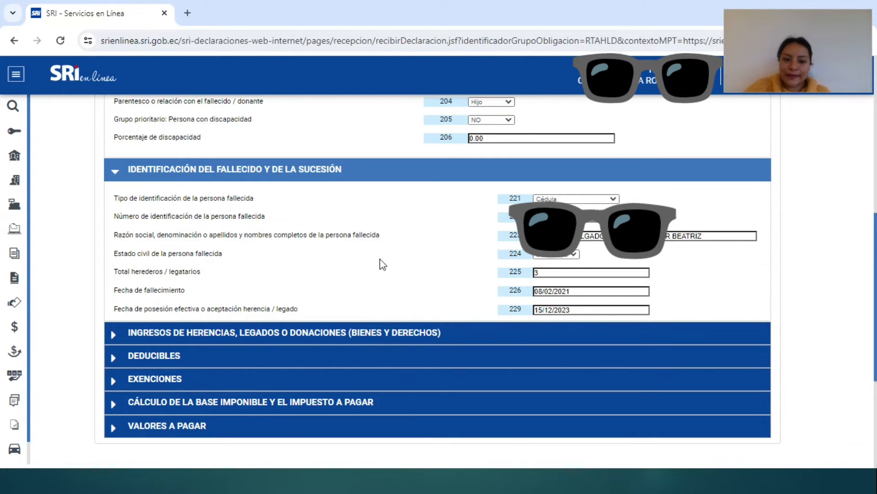
{"action": "left_click", "coordinate": [571, 254]}
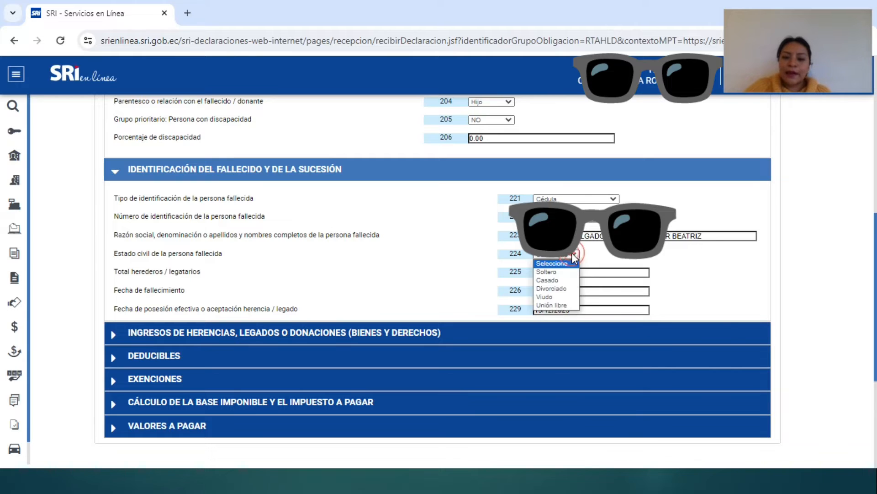
{"action": "left_click", "coordinate": [559, 280]}
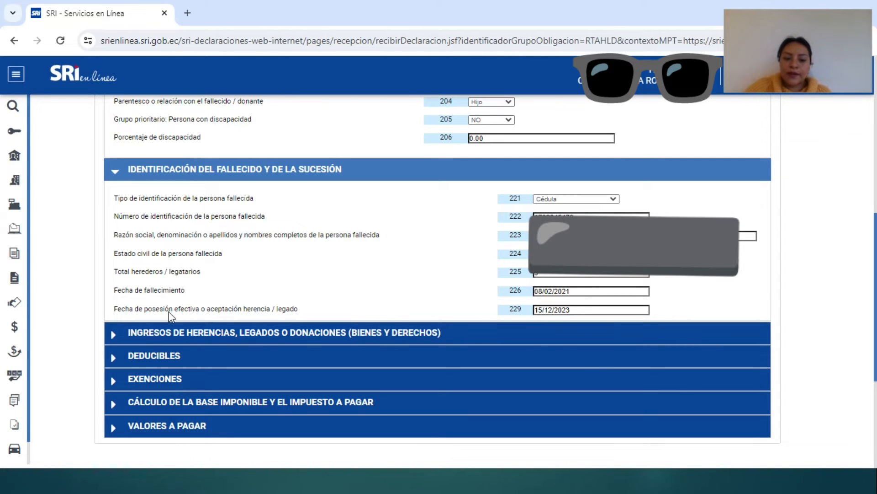
Step: Leave Negocios unipersonales with no rows, showing 0 items and 0.00 total, and return to the form
{"action": "left_click", "coordinate": [113, 335]}
{"action": "scroll", "coordinate": [186, 425], "scroll_direction": "down", "scroll_amount": 2}
{"action": "scroll", "coordinate": [186, 425], "scroll_direction": "down", "scroll_amount": 1}
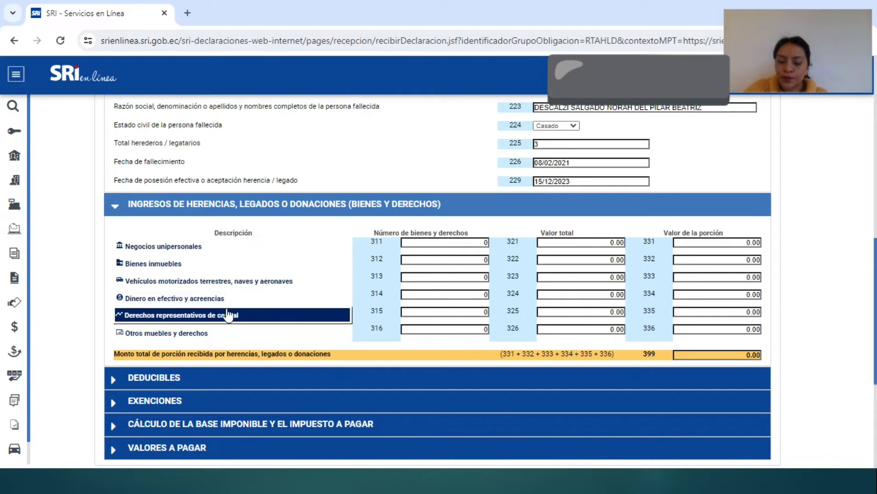
{"action": "left_click", "coordinate": [149, 252]}
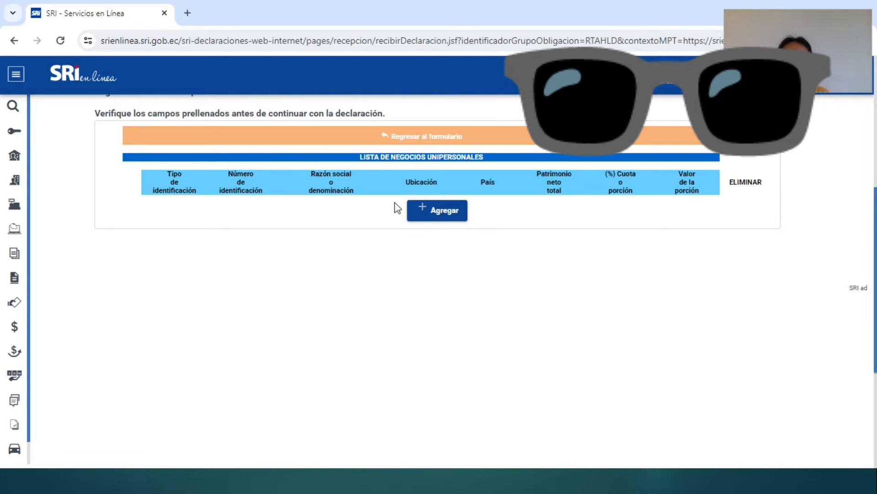
{"action": "left_click", "coordinate": [446, 214]}
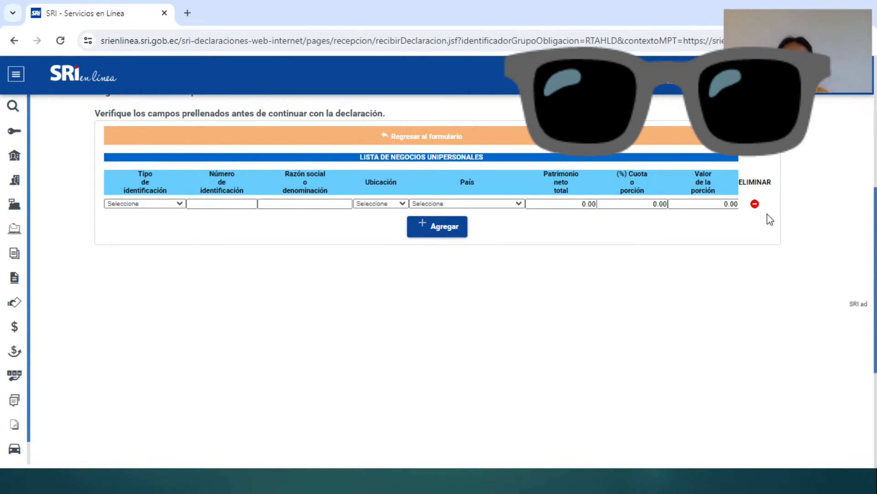
{"action": "left_click", "coordinate": [757, 207]}
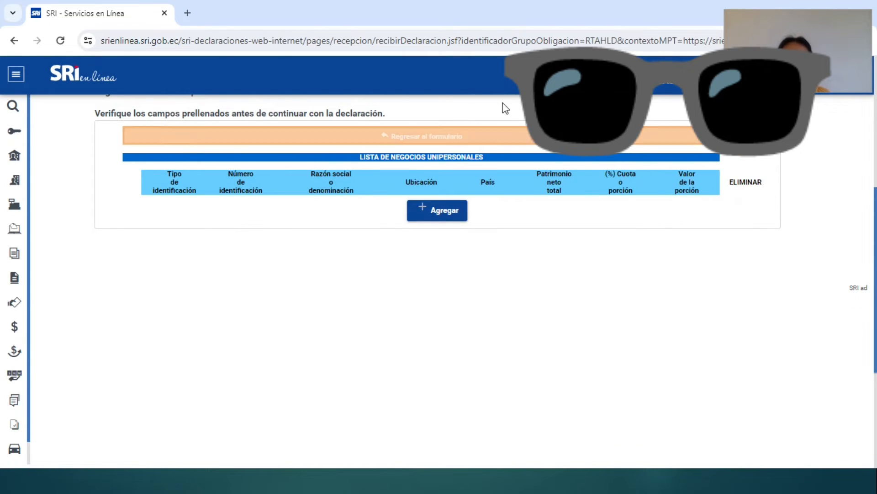
{"action": "left_click", "coordinate": [455, 137]}
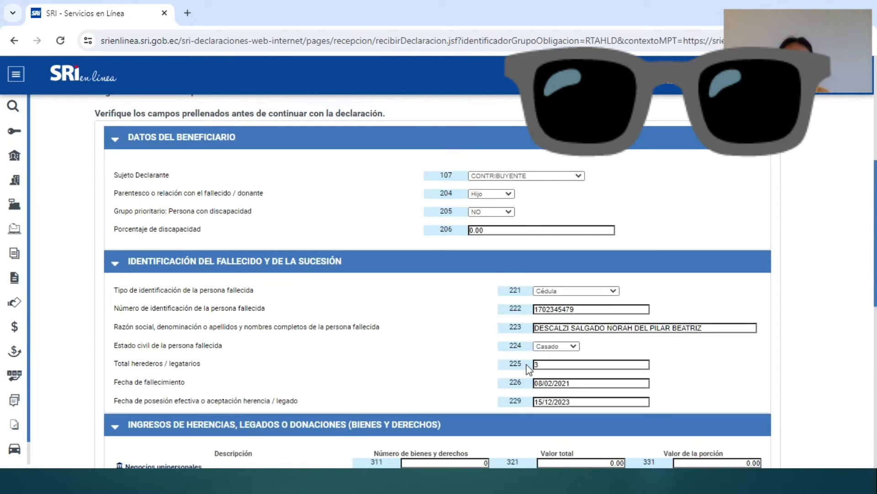
{"action": "scroll", "coordinate": [97, 309], "scroll_direction": "down", "scroll_amount": 5}
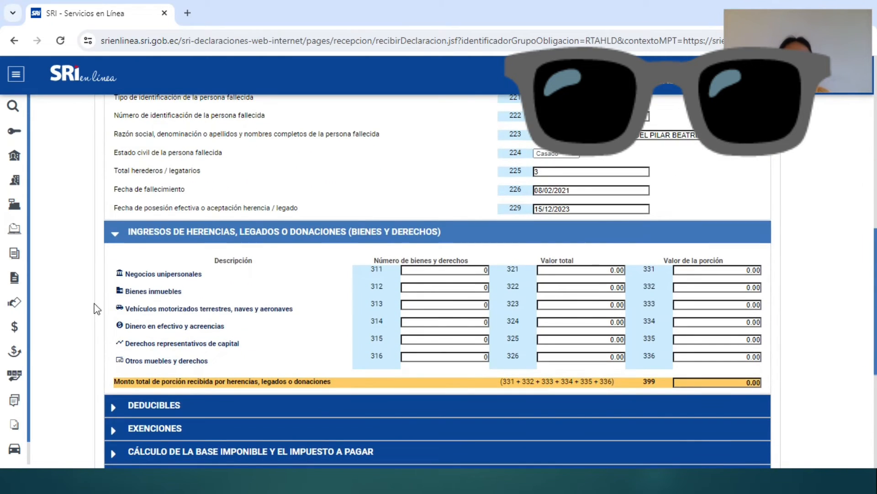
Step: Add a Casa row to the inherited real-estate list and enter its cadastral key
{"action": "left_click", "coordinate": [155, 291]}
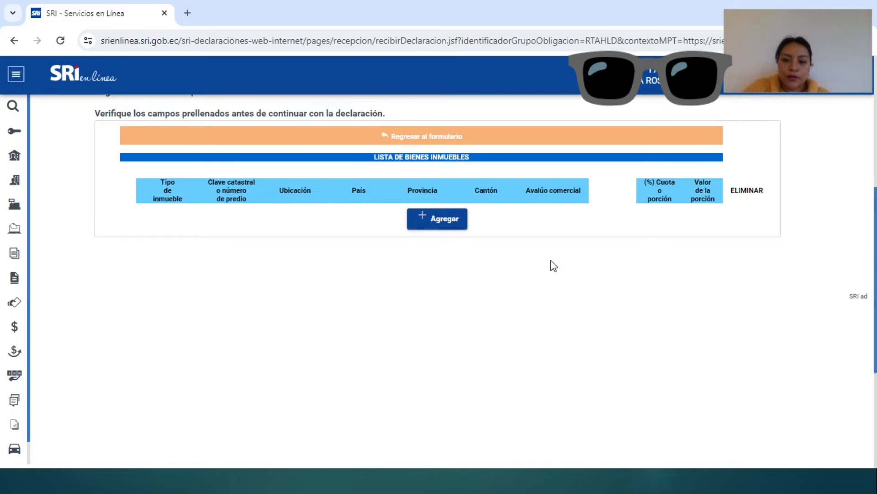
{"action": "left_click", "coordinate": [445, 230]}
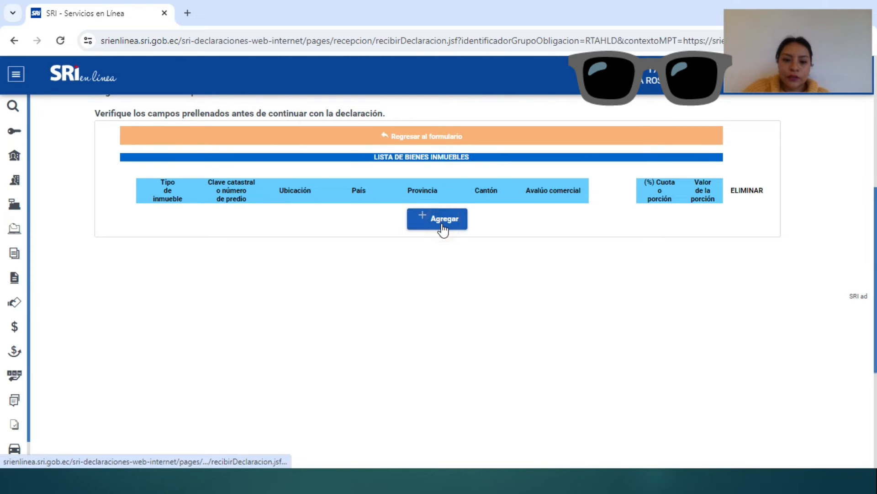
{"action": "left_click", "coordinate": [176, 212]}
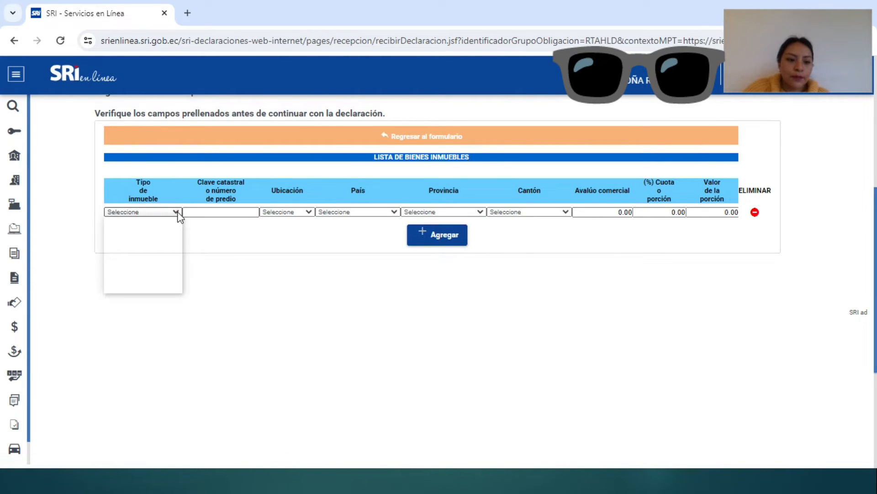
{"action": "left_click", "coordinate": [158, 230]}
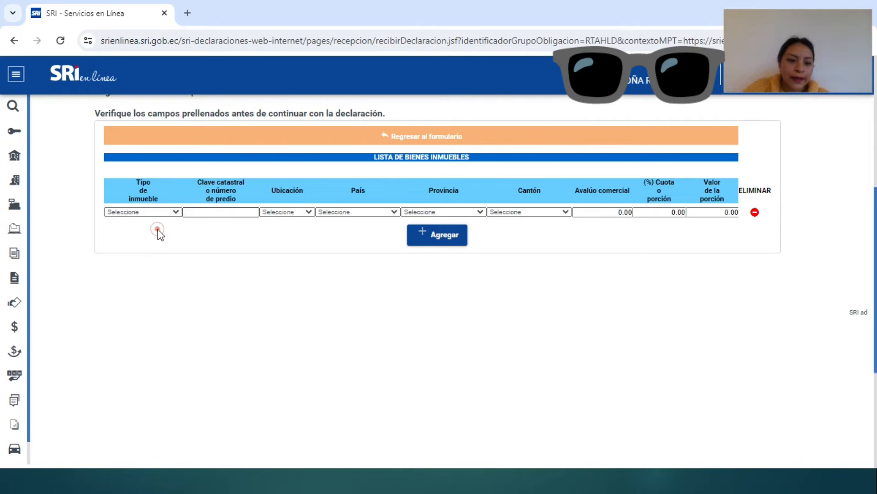
{"action": "left_click", "coordinate": [219, 212]}
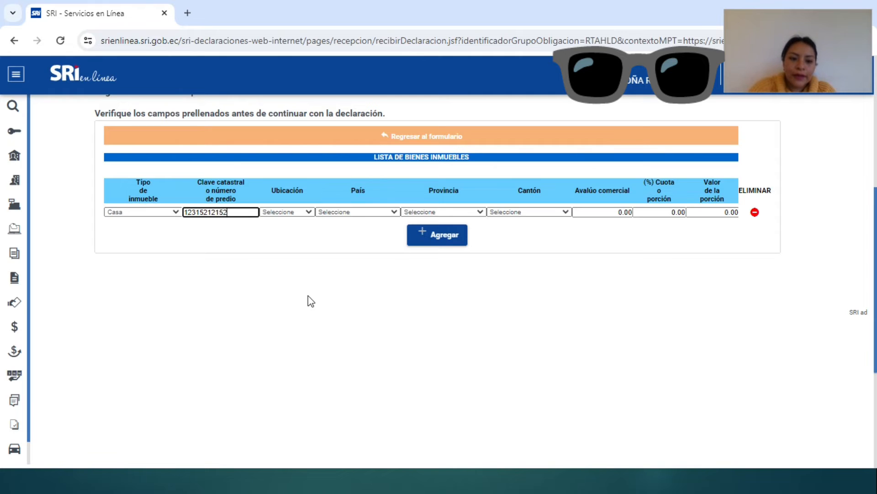
Step: Locate the house En el Ecuador, CHIMBORAZO, CHUNCHI, with a 70,000.00 commercial appraisal
{"action": "left_click", "coordinate": [298, 211]}
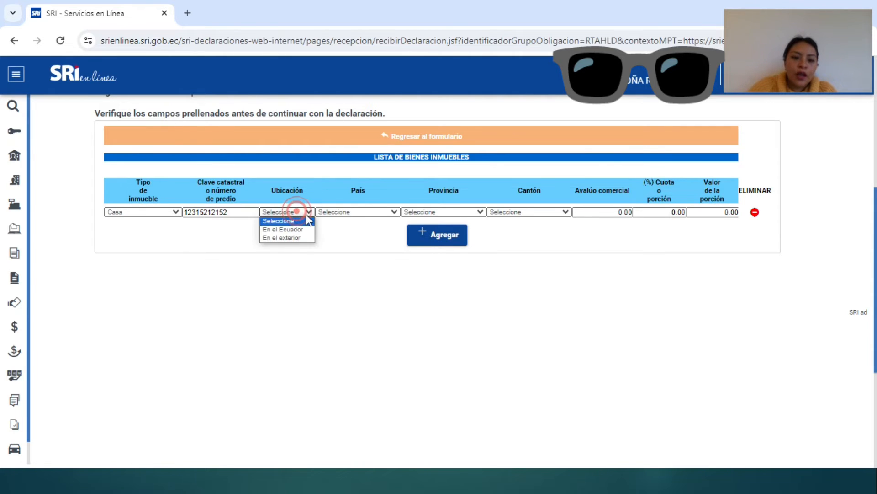
{"action": "left_click", "coordinate": [288, 228]}
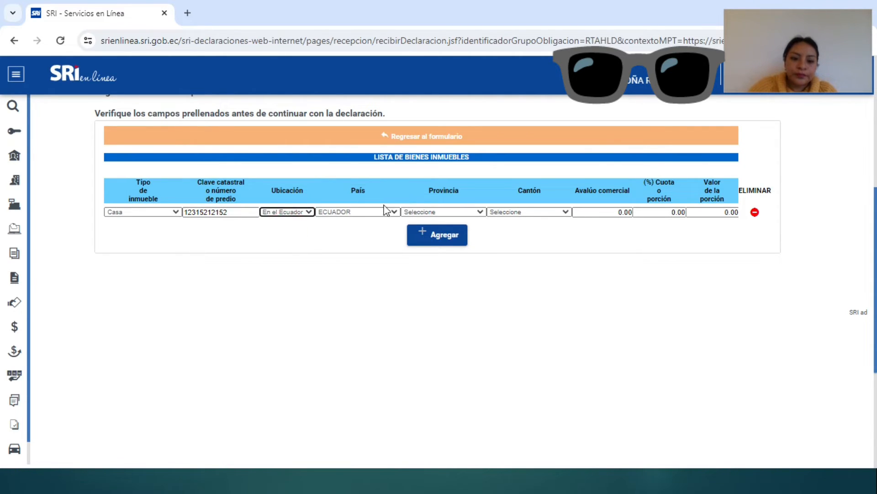
{"action": "left_click", "coordinate": [446, 213]}
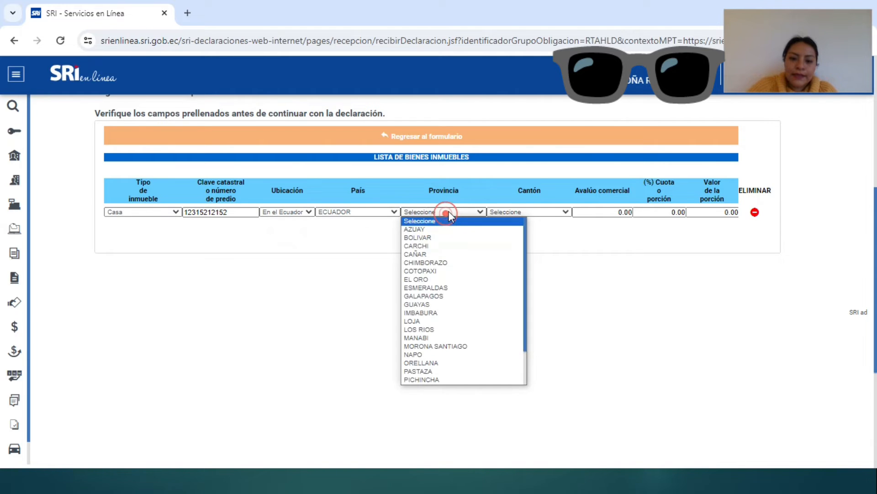
{"action": "left_click", "coordinate": [454, 263]}
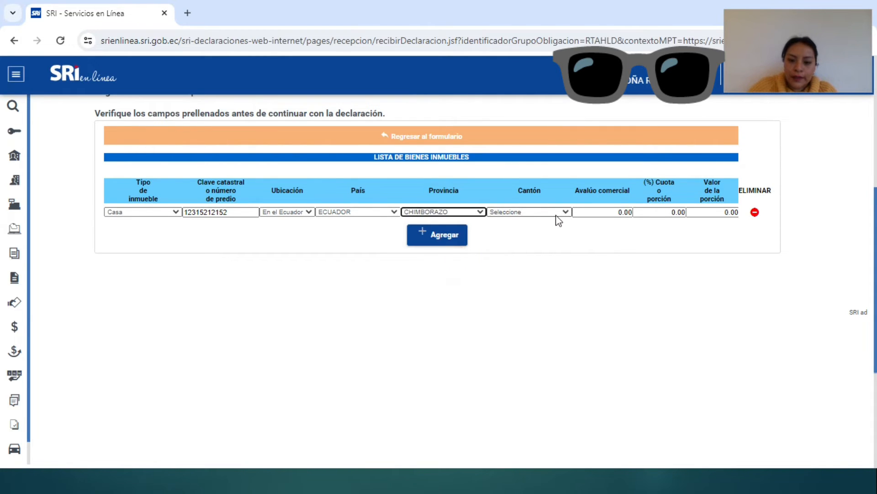
{"action": "left_click", "coordinate": [557, 213]}
{"action": "left_click", "coordinate": [542, 248]}
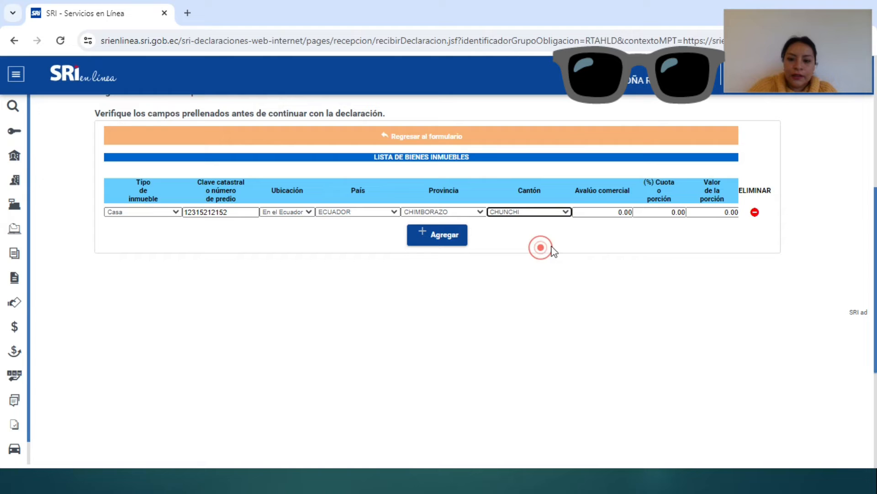
{"action": "left_click", "coordinate": [602, 211]}
{"action": "type", "text": "70000"}
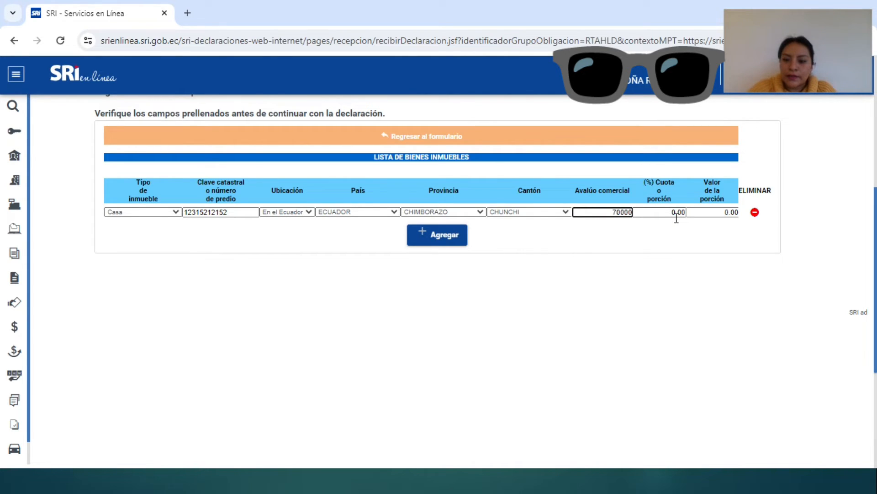
{"action": "left_click", "coordinate": [677, 216]}
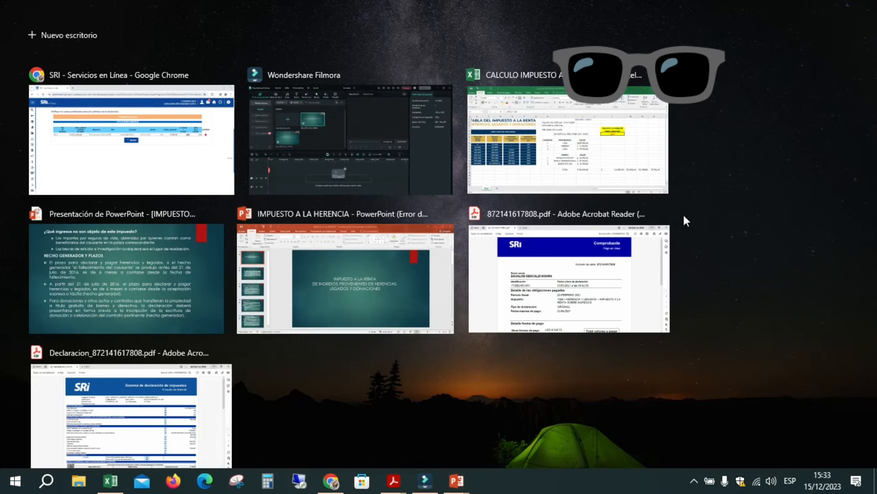
{"action": "left_click", "coordinate": [683, 215]}
{"action": "key", "text": "super+Tab"}
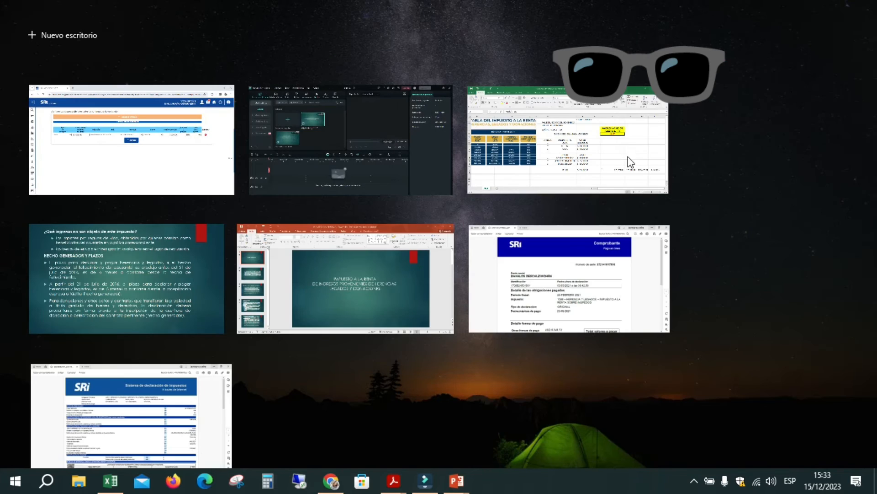
{"action": "left_click", "coordinate": [613, 146]}
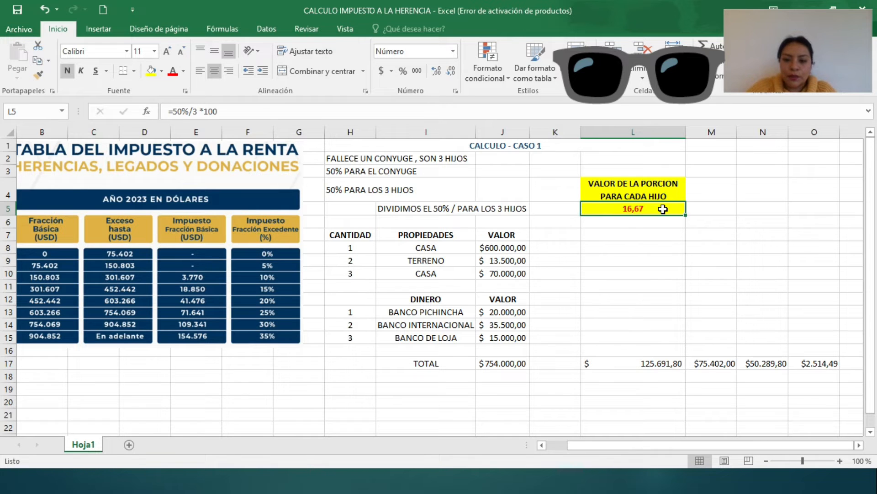
{"action": "key", "text": "super+Tab"}
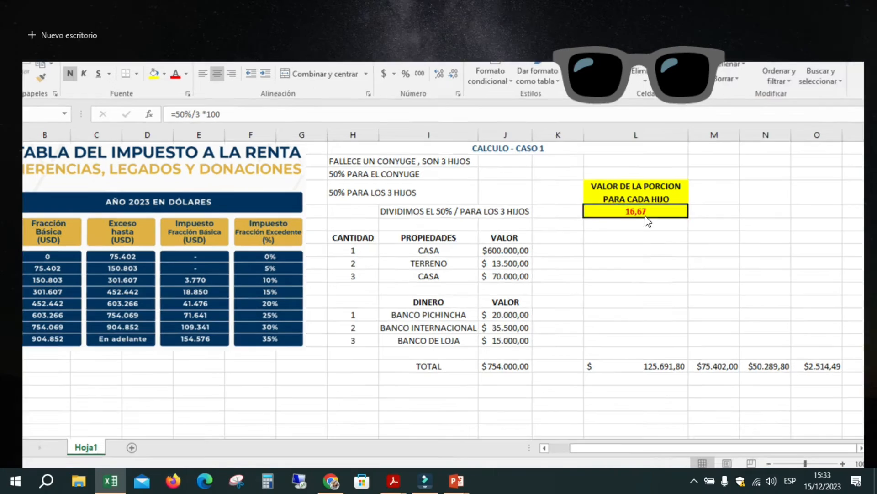
{"action": "key", "text": "Escape"}
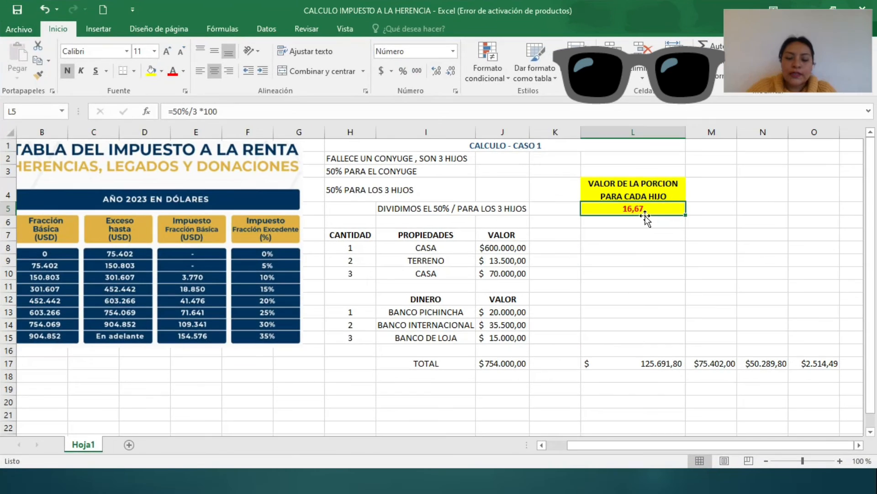
{"action": "key", "text": "super+Tab"}
{"action": "left_click", "coordinate": [347, 152]}
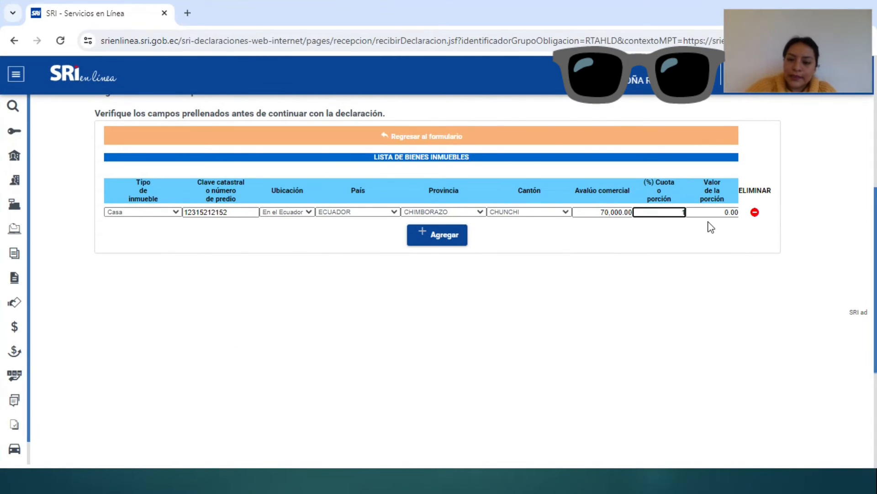
Step: Apply the 16.67% share to get an 11,669.00 portion value and add another property row
{"action": "key", "text": "Tab"}
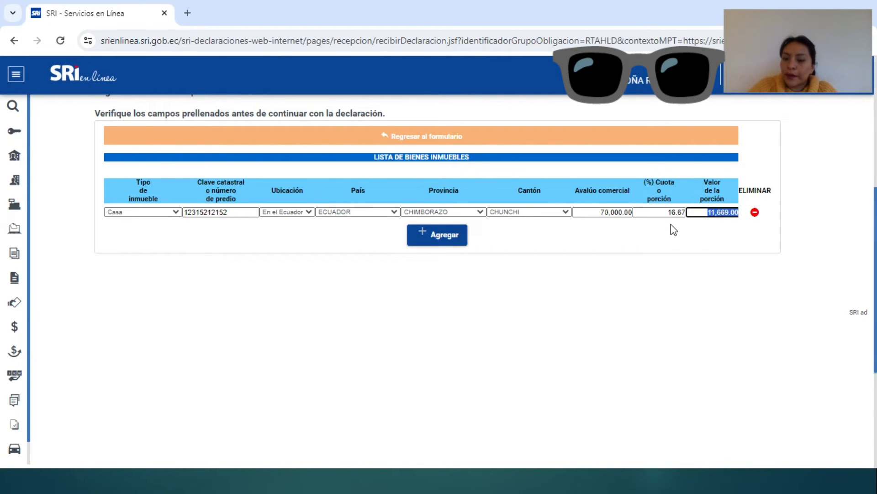
{"action": "left_click", "coordinate": [424, 248]}
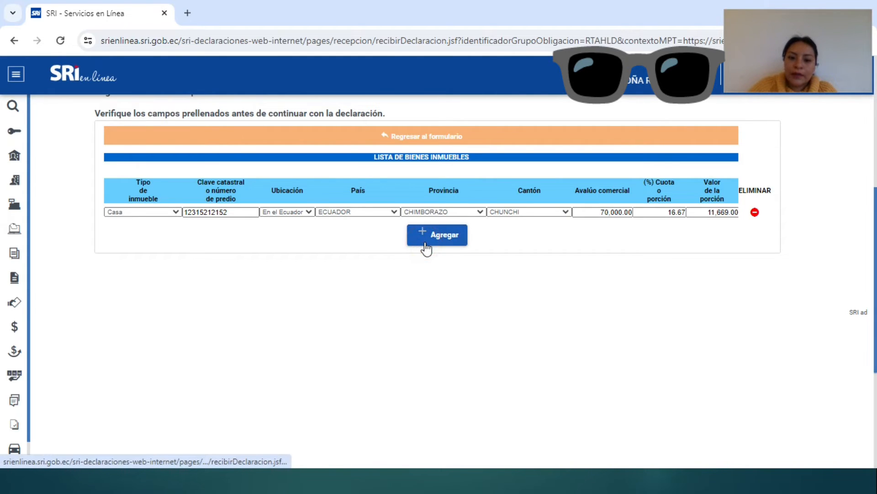
Step: Make the second real-estate row a Terreno and enter its cadastral key
{"action": "left_click", "coordinate": [175, 228]}
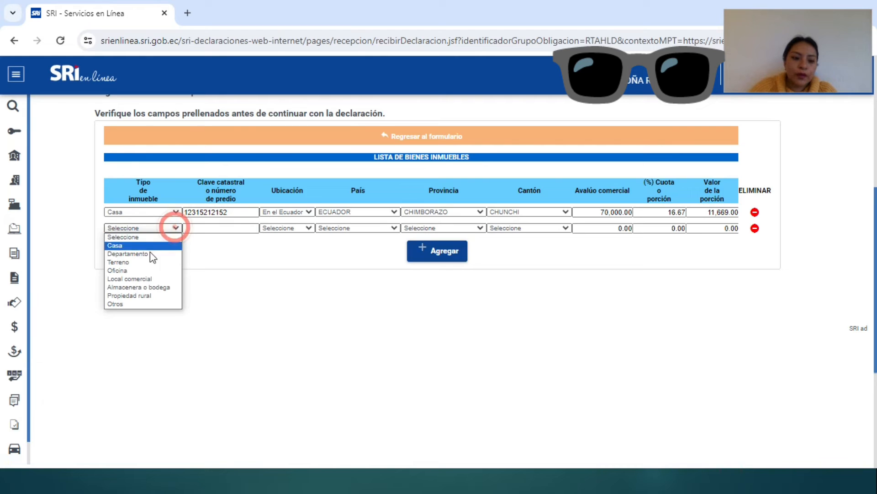
{"action": "left_click", "coordinate": [133, 262]}
{"action": "left_click", "coordinate": [201, 229]}
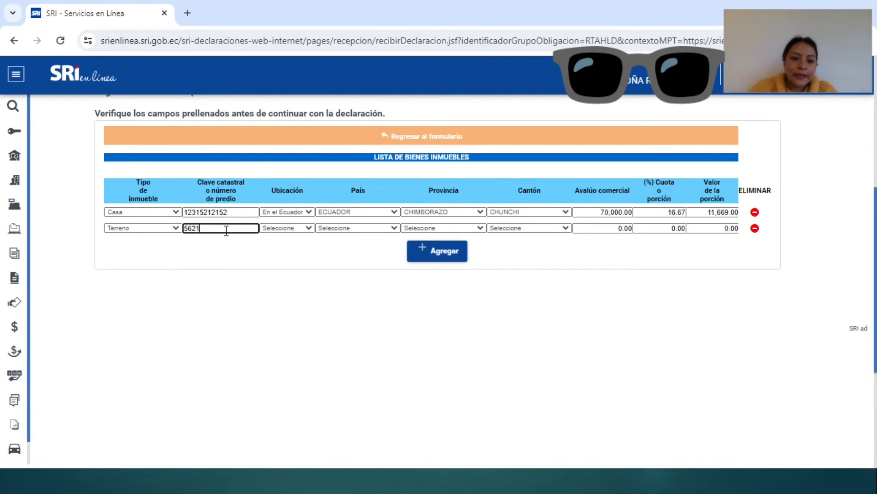
{"action": "type", "text": "56215682"}
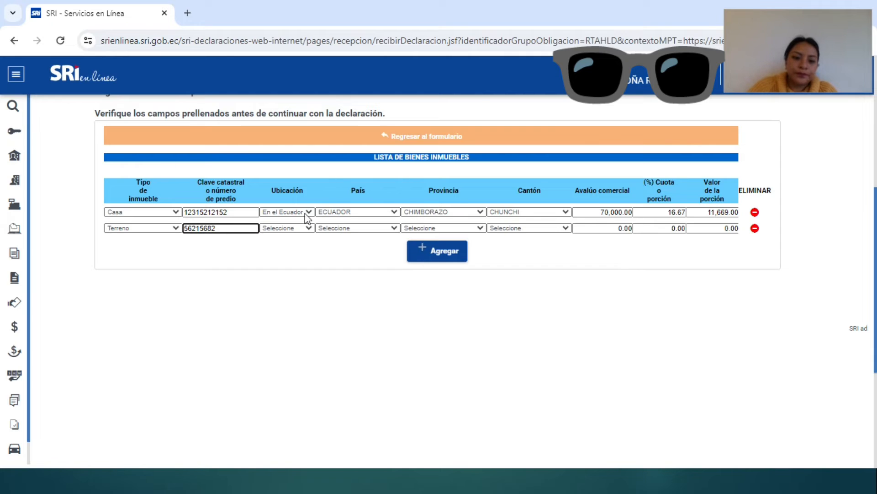
Step: Locate the land En el Ecuador, in ECUADOR, province PICHINCHA, canton RUMIÑAHUI
{"action": "left_click", "coordinate": [309, 227]}
{"action": "left_click", "coordinate": [301, 231]}
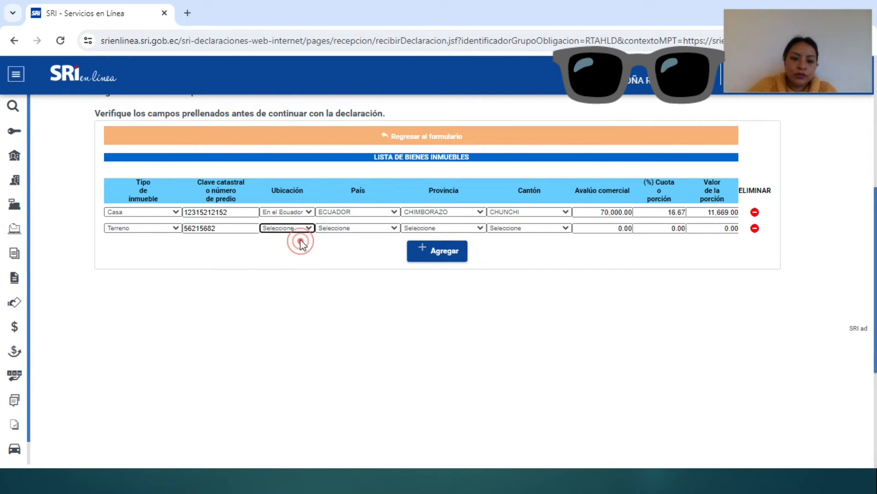
{"action": "left_click", "coordinate": [299, 227]}
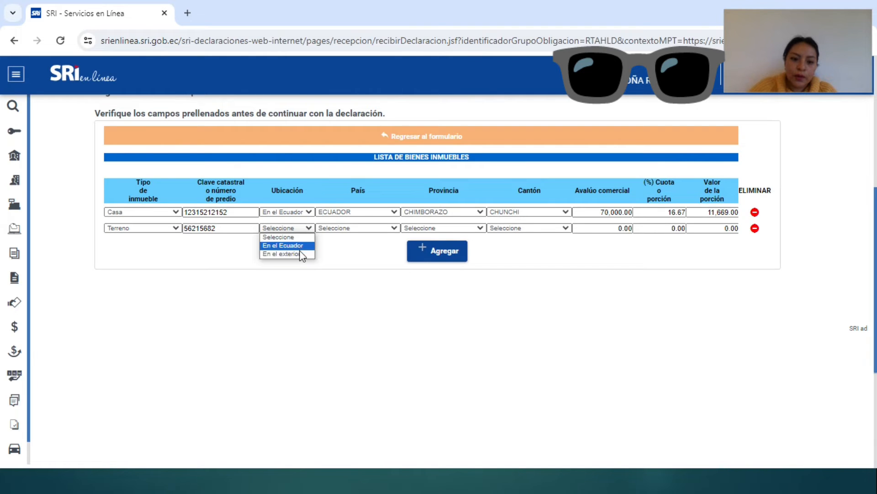
{"action": "left_click", "coordinate": [301, 247]}
{"action": "left_click", "coordinate": [394, 228]}
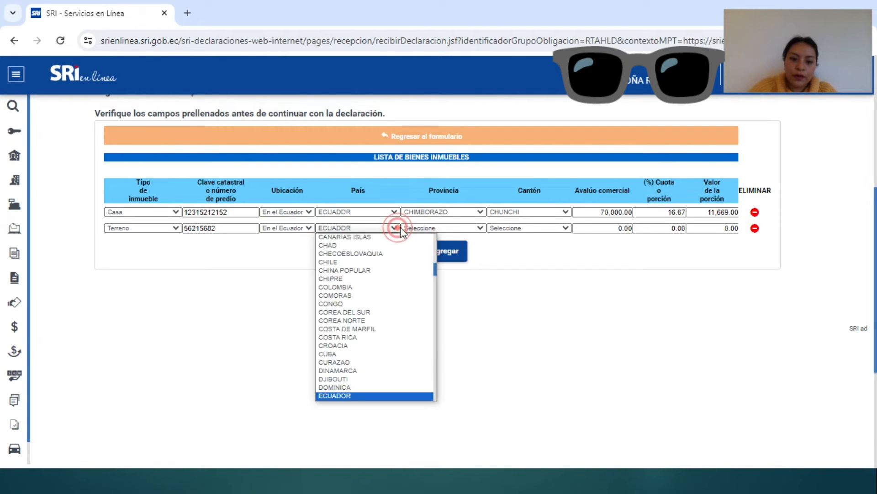
{"action": "left_click", "coordinate": [448, 224]}
{"action": "left_click", "coordinate": [457, 228]}
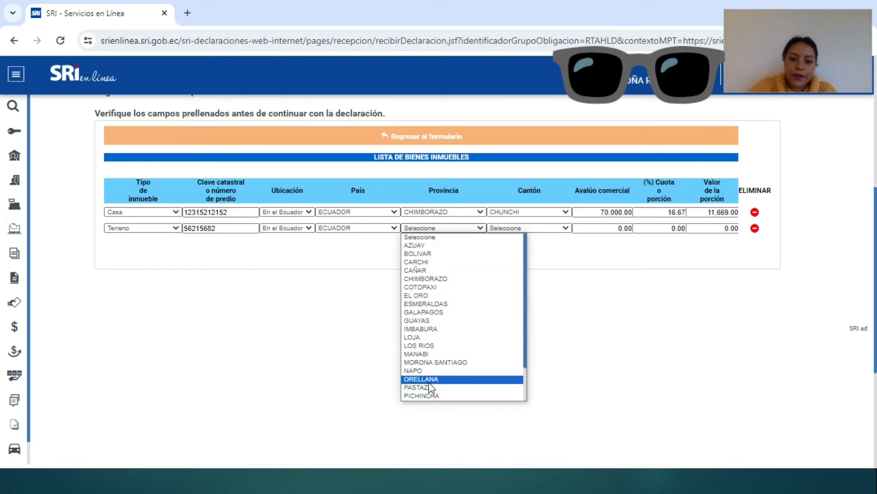
{"action": "left_click", "coordinate": [429, 395]}
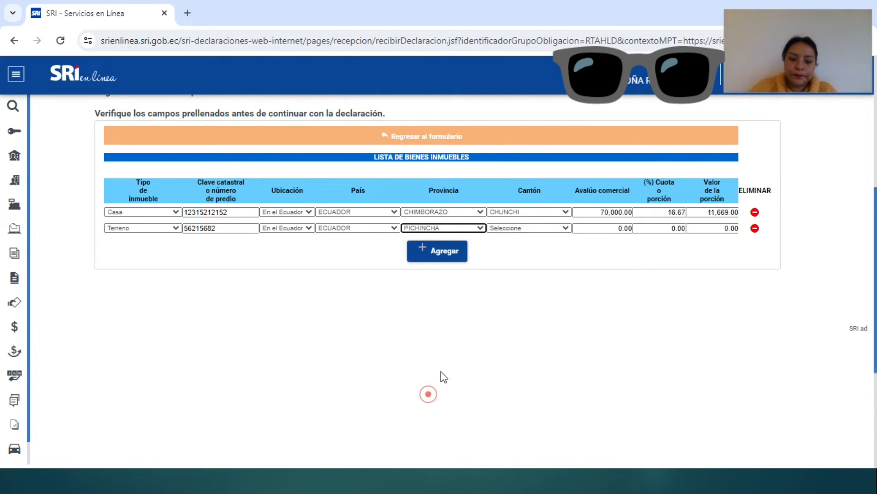
{"action": "left_click", "coordinate": [547, 228]}
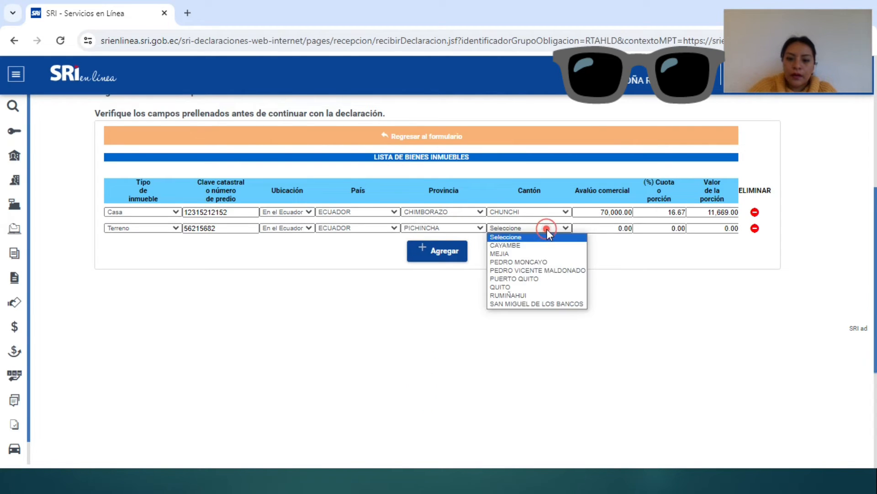
{"action": "left_click", "coordinate": [508, 295]}
{"action": "key", "text": "Tab"}
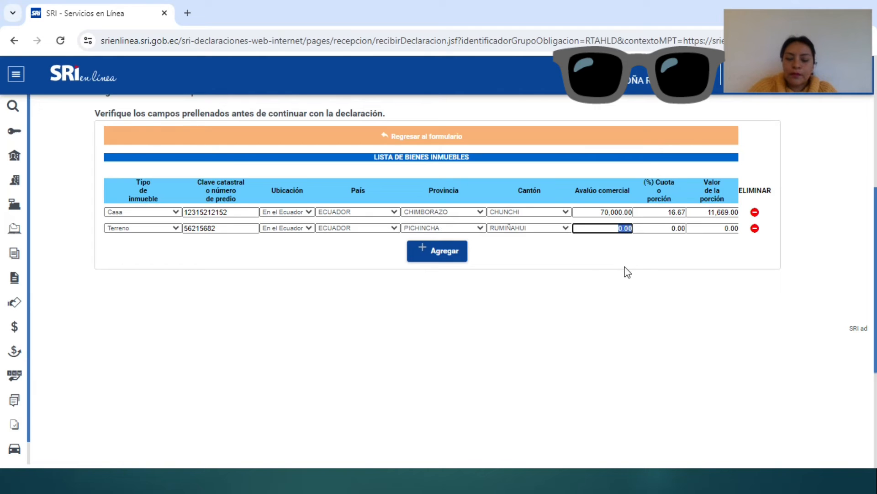
{"action": "key", "text": "super+Tab"}
{"action": "key", "text": "super+Tab"}
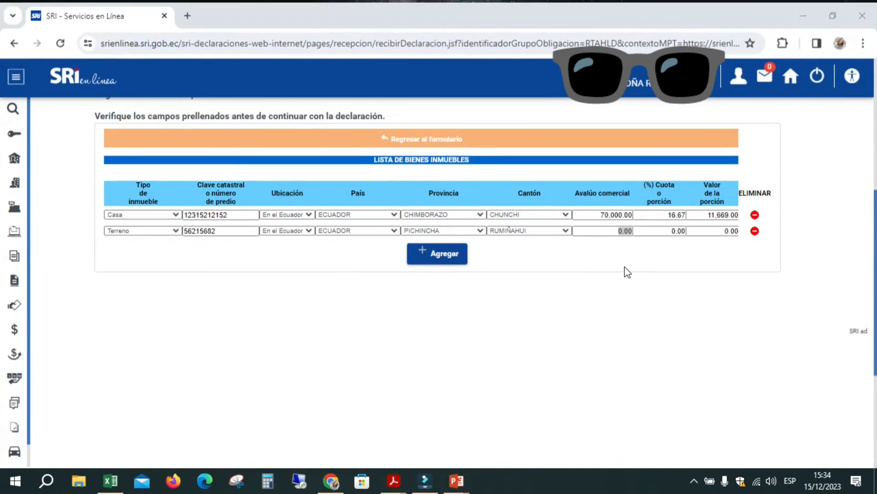
{"action": "key", "text": "super+Tab"}
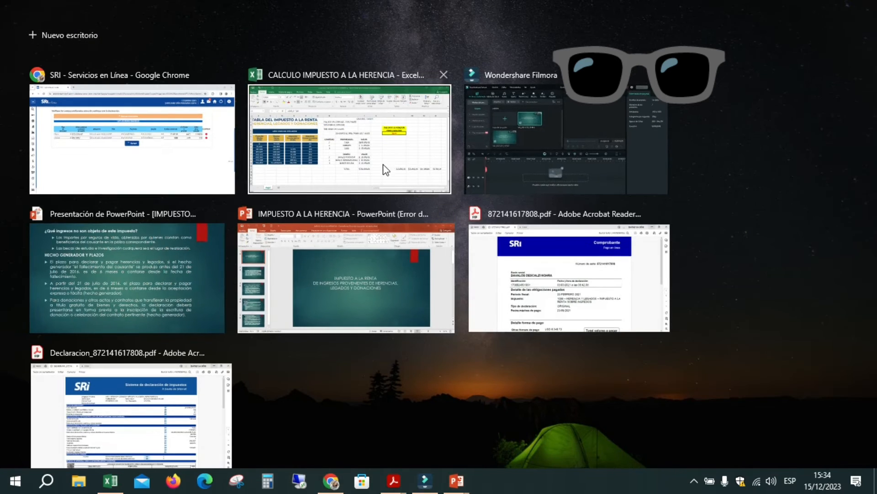
Step: Check the TERRENO value of 13,500 in the Excel workbook, then return to the SRI declaration
{"action": "left_click", "coordinate": [386, 169]}
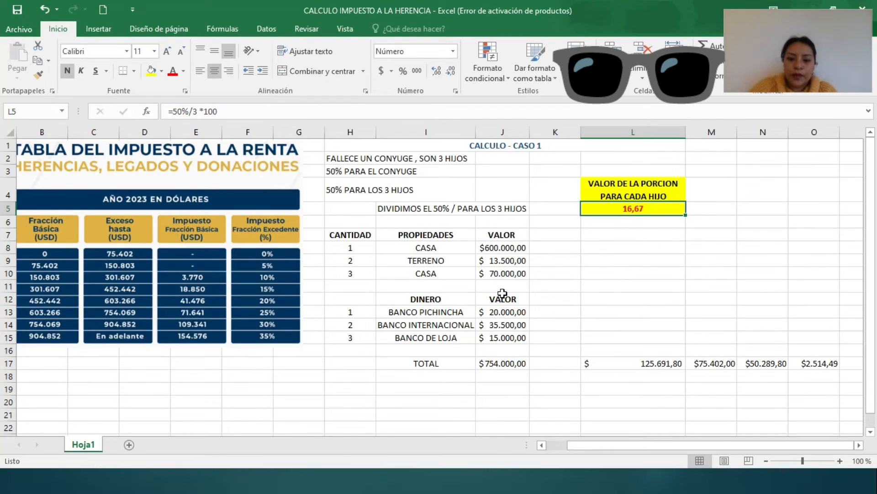
{"action": "left_click", "coordinate": [498, 259]}
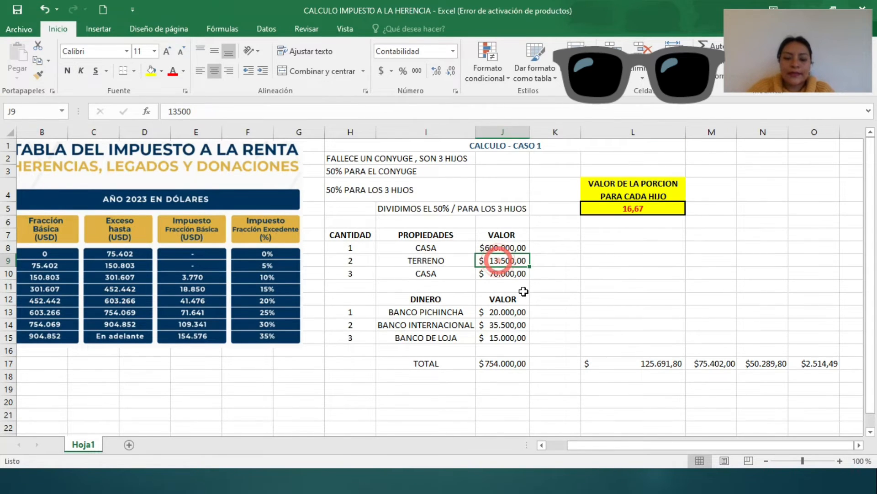
{"action": "key", "text": "super+Tab"}
{"action": "key", "text": "Escape"}
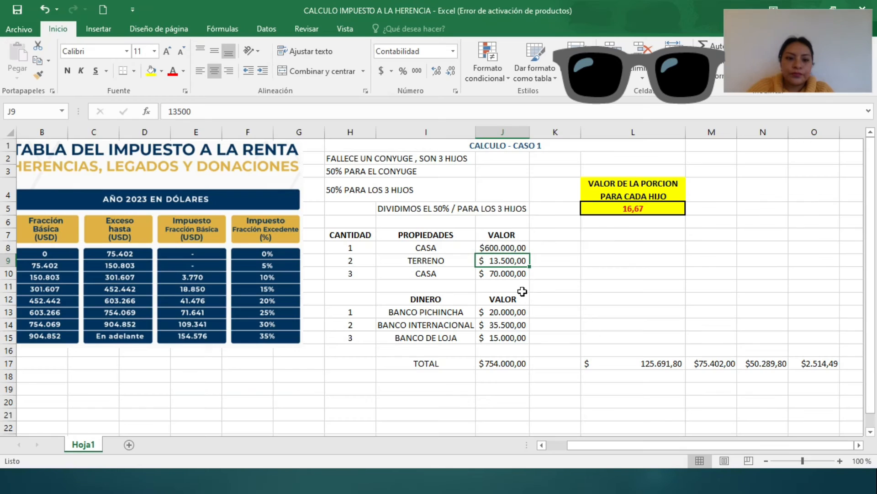
{"action": "key", "text": "super+Tab"}
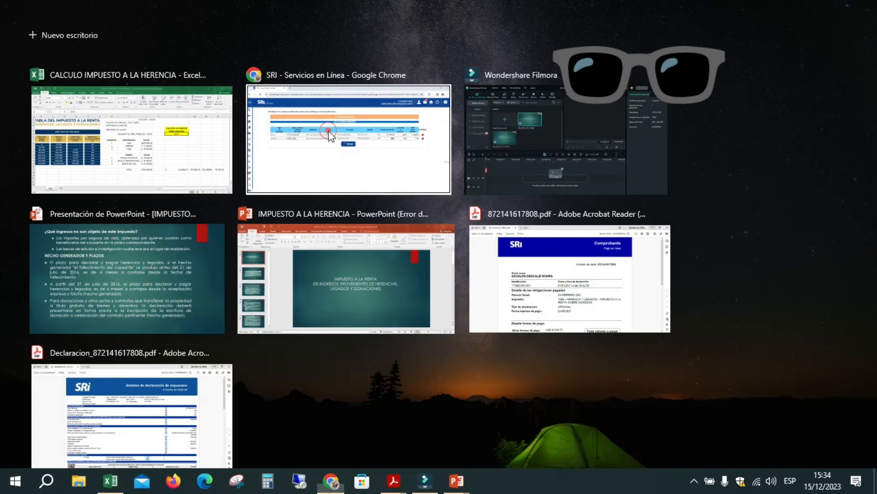
{"action": "left_click", "coordinate": [331, 136]}
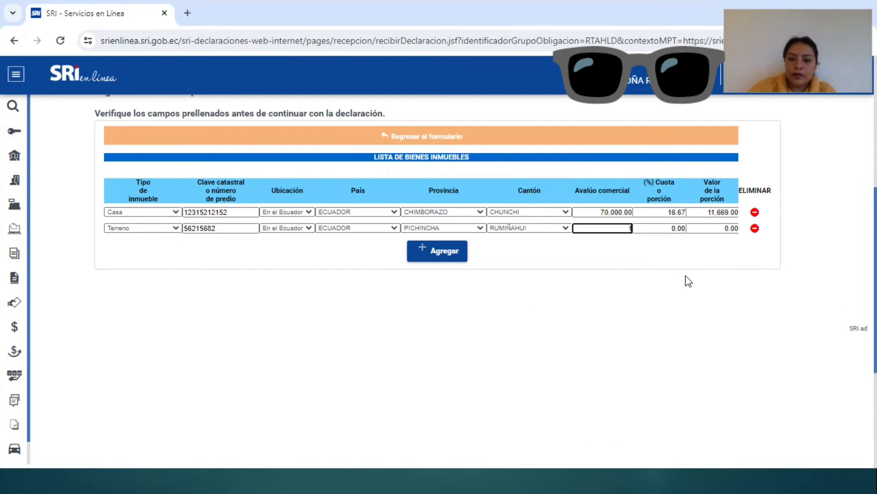
Step: Enter a 13,500.00 appraisal and 16.67 share for the Terreno, giving a 2,250.45 portion
{"action": "key", "text": "Tab"}
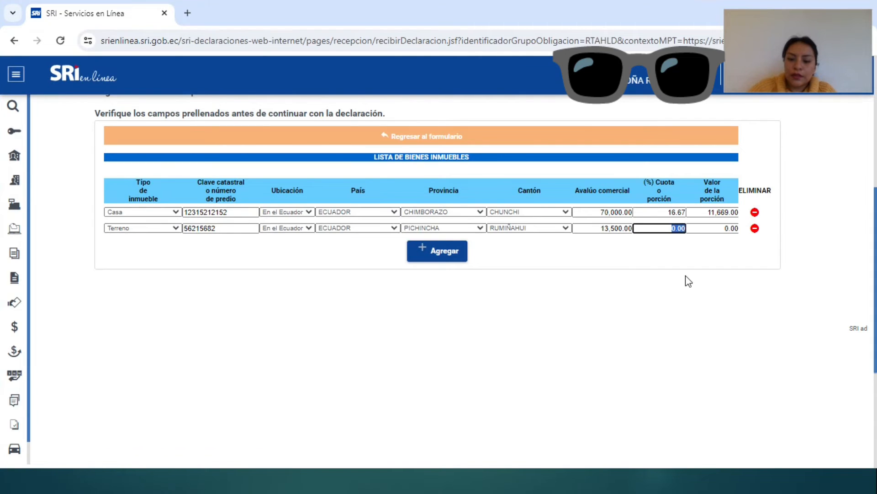
{"action": "type", "text": "16"}
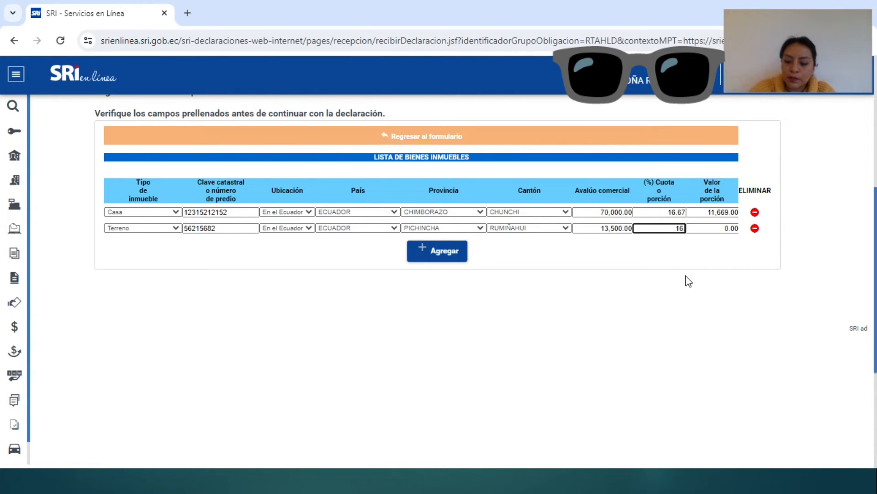
{"action": "type", "text": ".67"}
{"action": "key", "text": "Tab"}
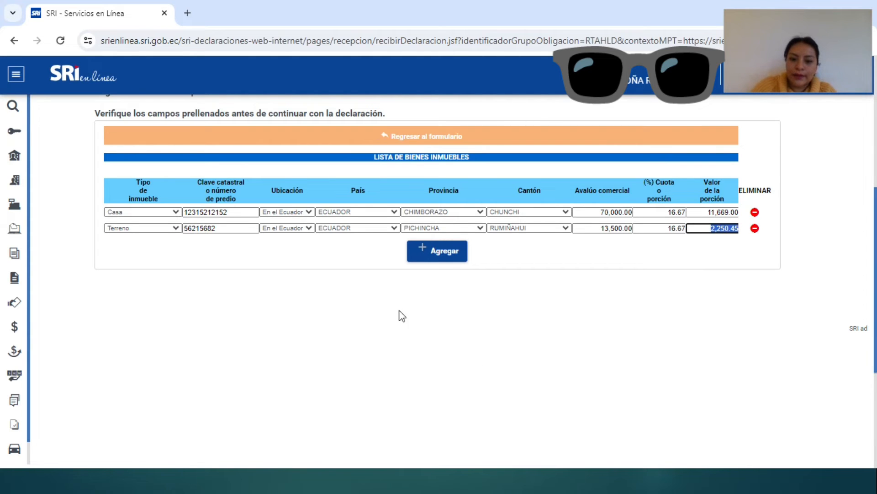
{"action": "left_click", "coordinate": [419, 259]}
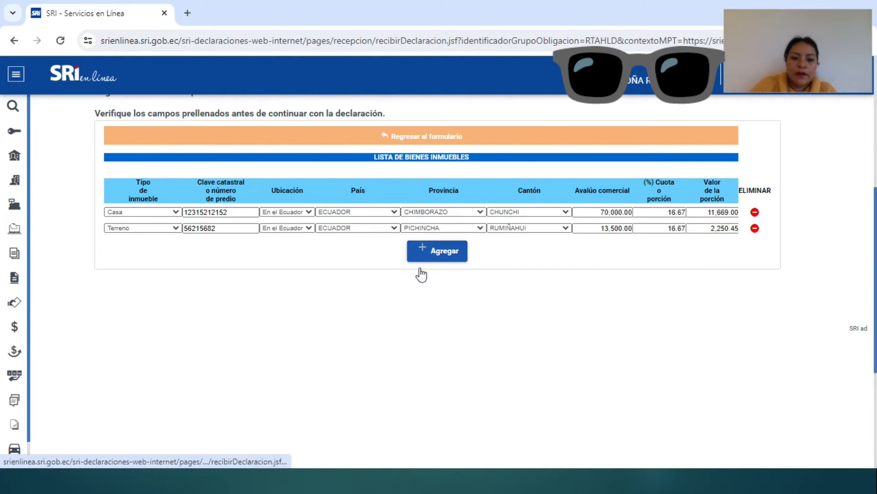
Step: Make the third property a Casa and enter its cadastral key
{"action": "left_click", "coordinate": [174, 245]}
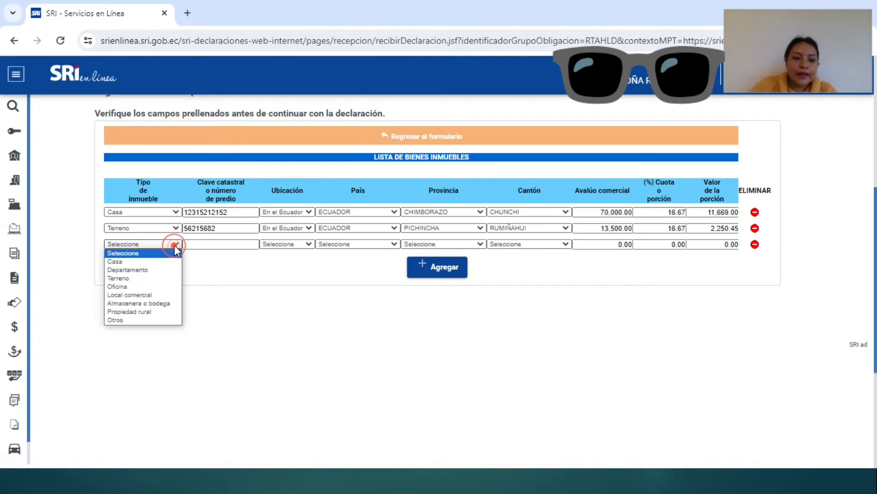
{"action": "left_click", "coordinate": [156, 263]}
{"action": "left_click", "coordinate": [190, 245]}
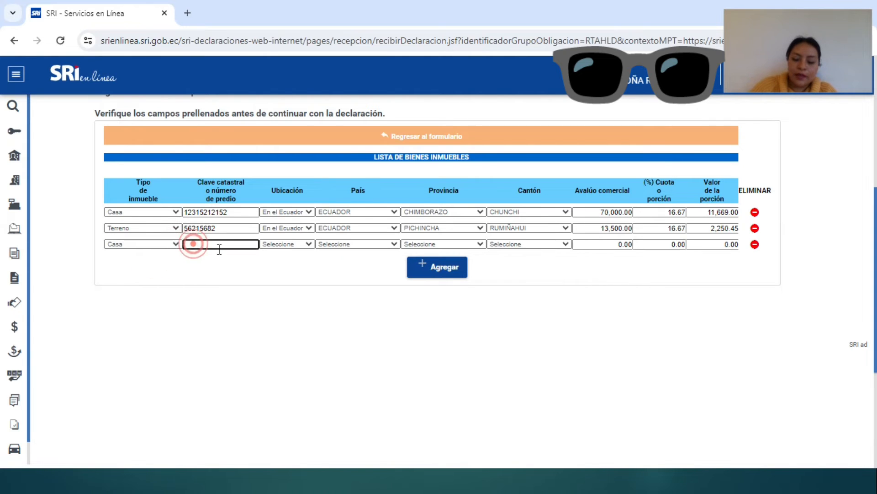
{"action": "type", "text": "1321326522"}
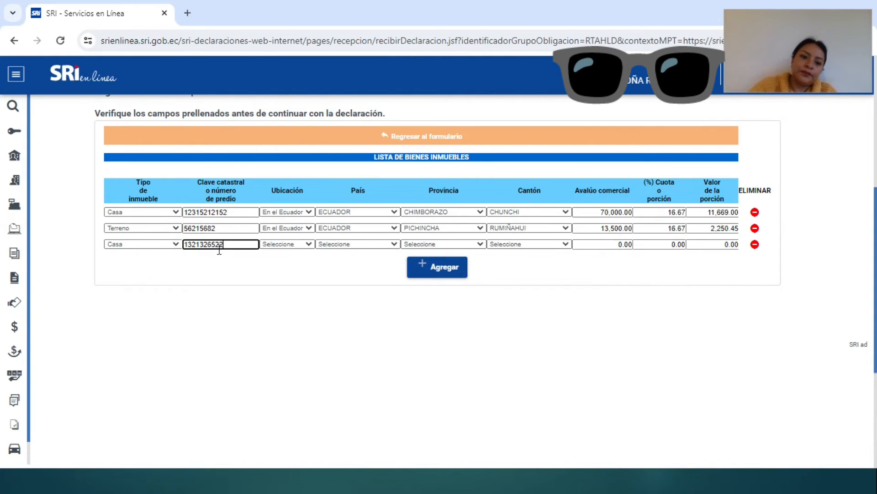
Step: Locate the Casa En el Ecuador, province PICHINCHA, canton QUITO
{"action": "left_click", "coordinate": [290, 245]}
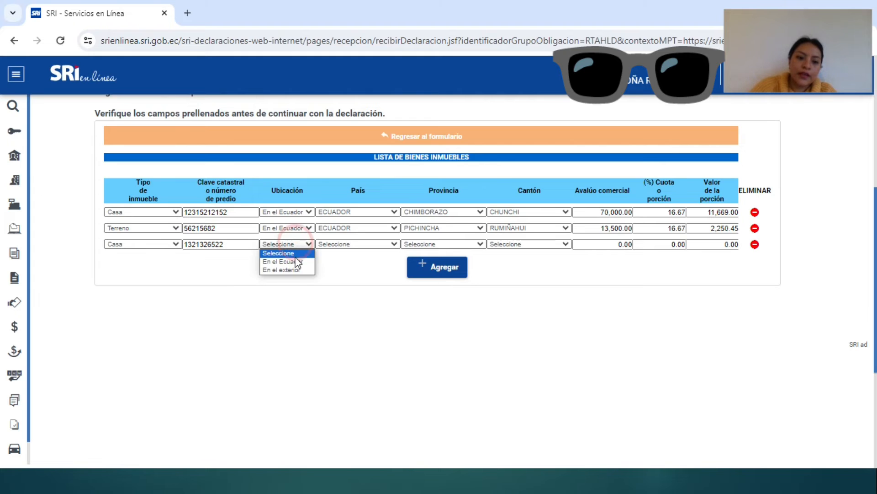
{"action": "left_click", "coordinate": [298, 262]}
{"action": "left_click", "coordinate": [460, 243]}
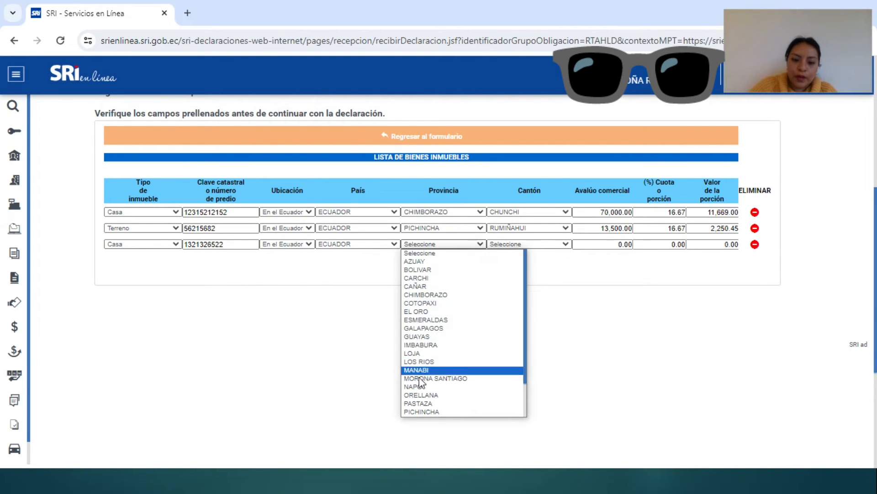
{"action": "left_click", "coordinate": [425, 411]}
{"action": "left_click", "coordinate": [524, 244]}
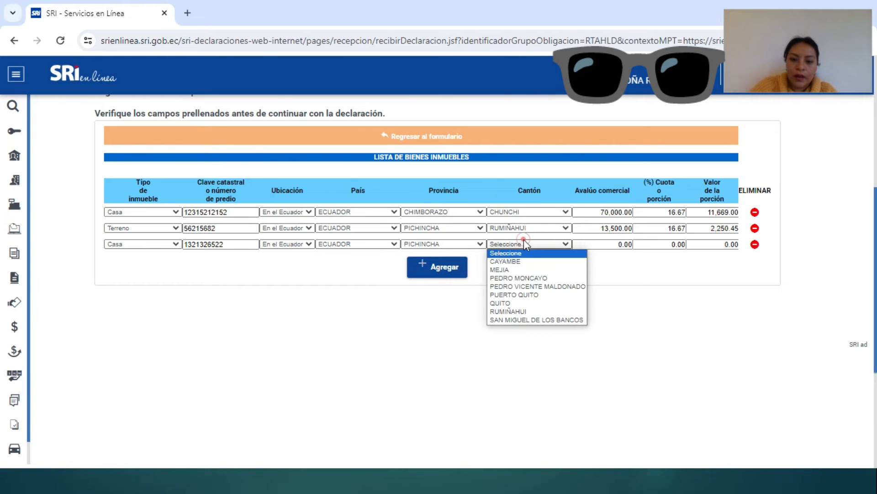
{"action": "left_click", "coordinate": [524, 303]}
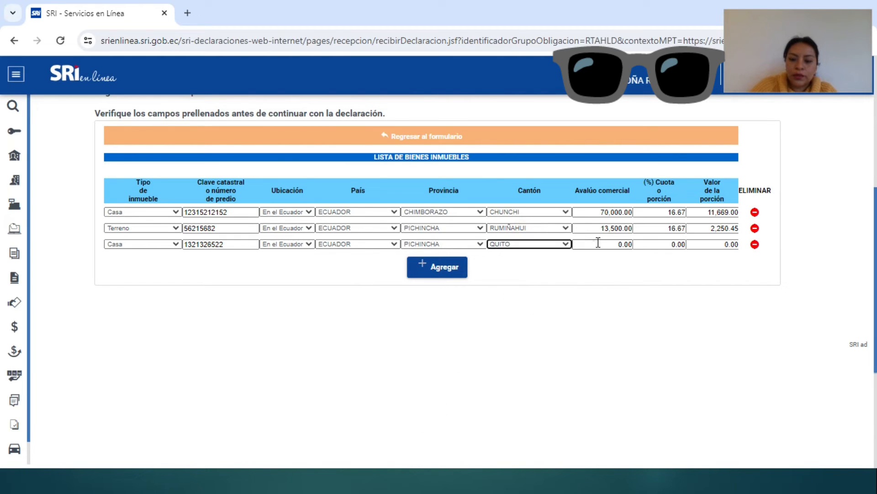
{"action": "left_click", "coordinate": [594, 244]}
Step: Check the workbook, then give the Casa a 600,000.00 appraisal and 16.67 share, worth 100,020.00
{"action": "key", "text": "super+Tab"}
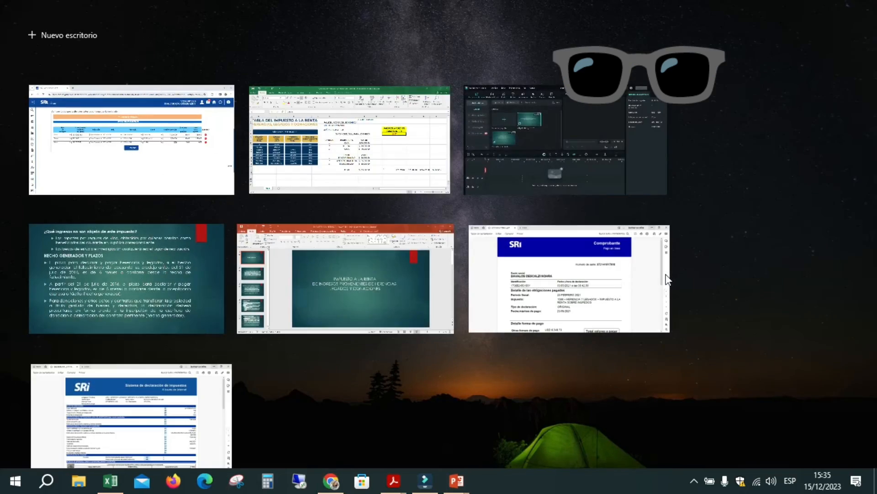
{"action": "key", "text": "Escape"}
{"action": "key", "text": "super+Tab"}
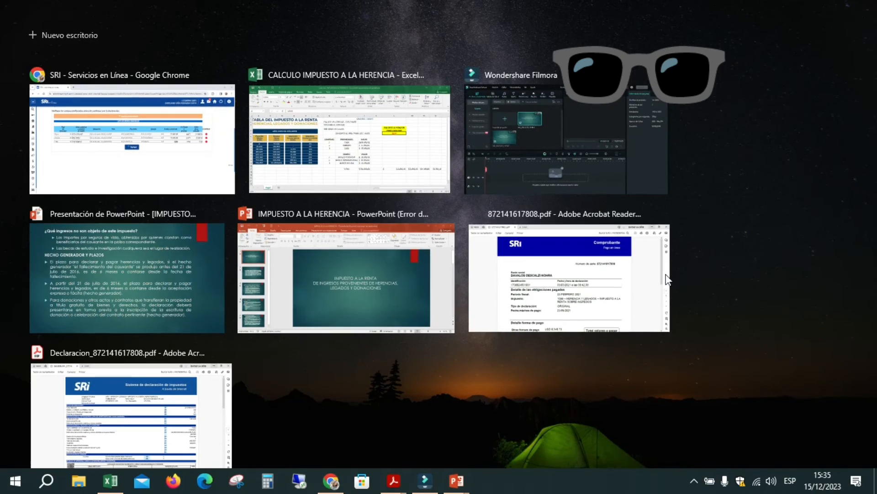
{"action": "left_click", "coordinate": [373, 142]}
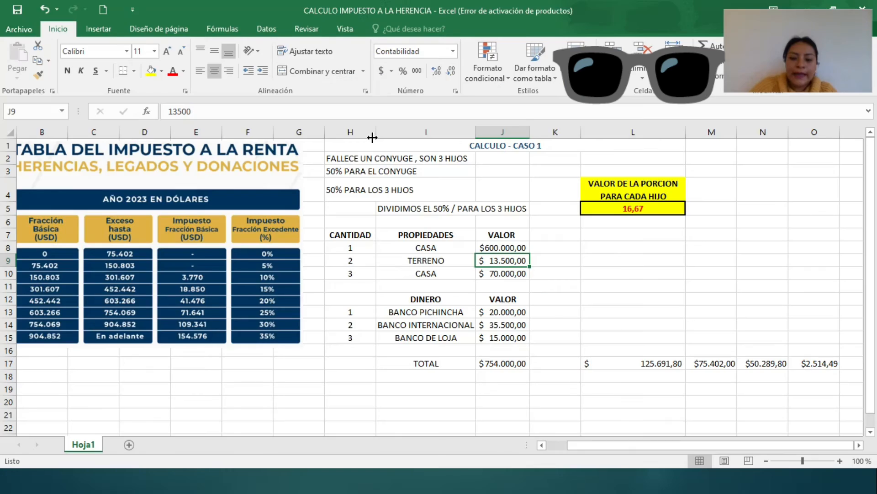
{"action": "key", "text": "super+Tab"}
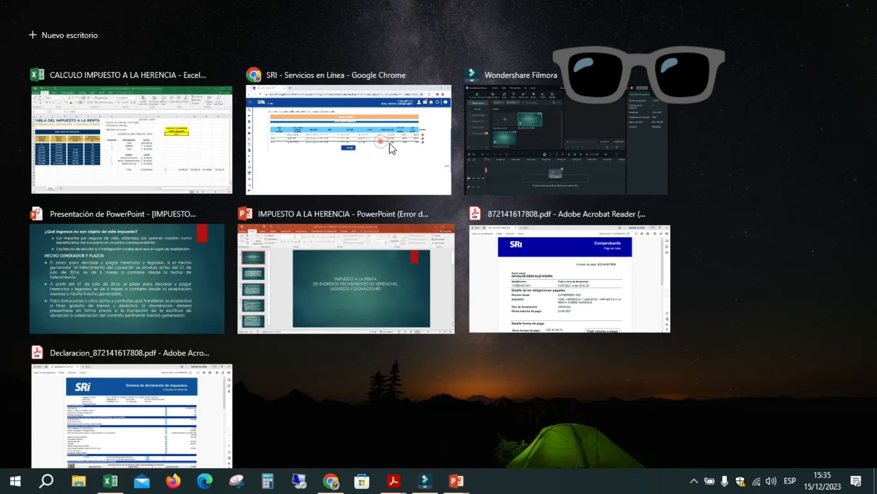
{"action": "left_click", "coordinate": [384, 142]}
{"action": "type", "text": "600000"}
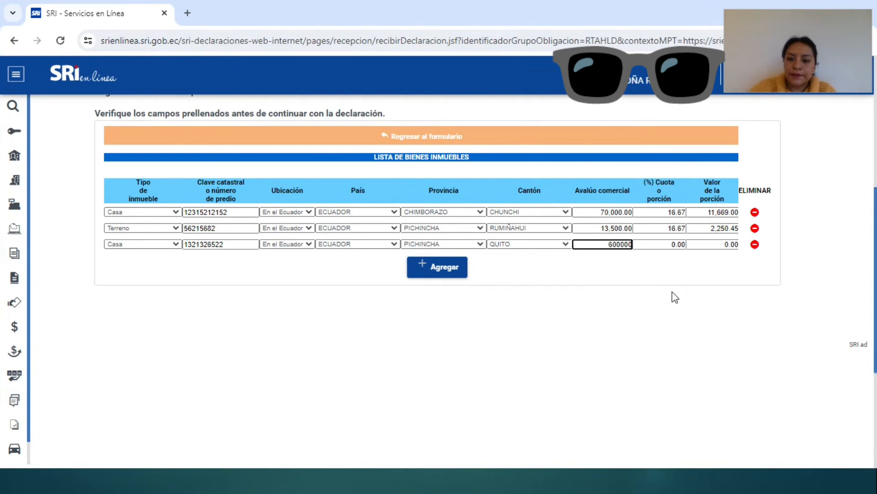
{"action": "type", "text": ",000"}
{"action": "key", "text": "Tab"}
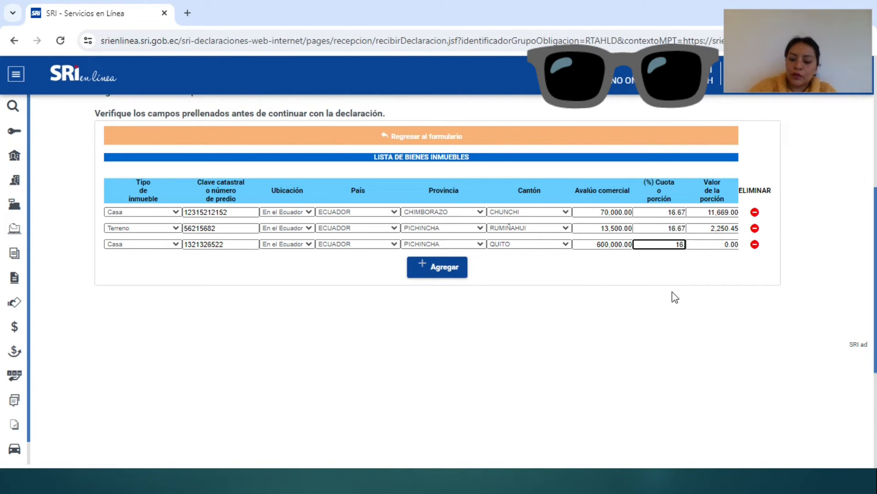
{"action": "key", "text": "Tab"}
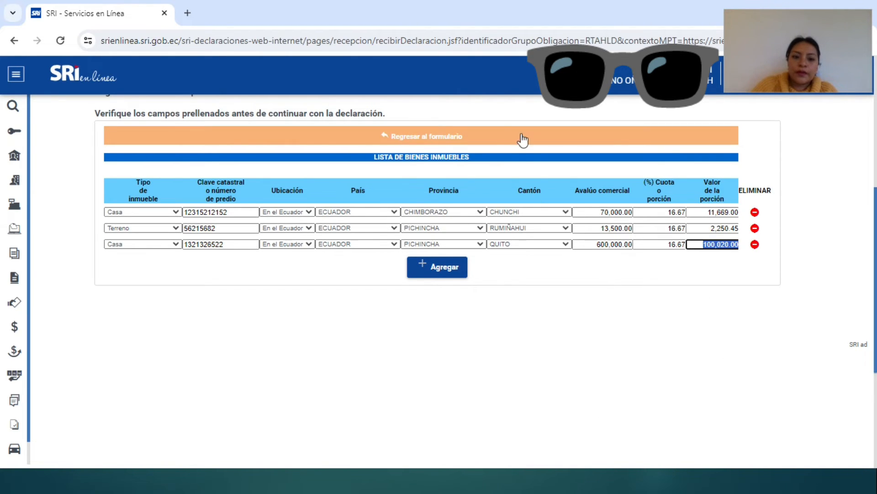
Step: Return to the main form, real estate now totalling 683,500.00, and open Dinero en efectivo y acreencias
{"action": "left_click", "coordinate": [419, 140]}
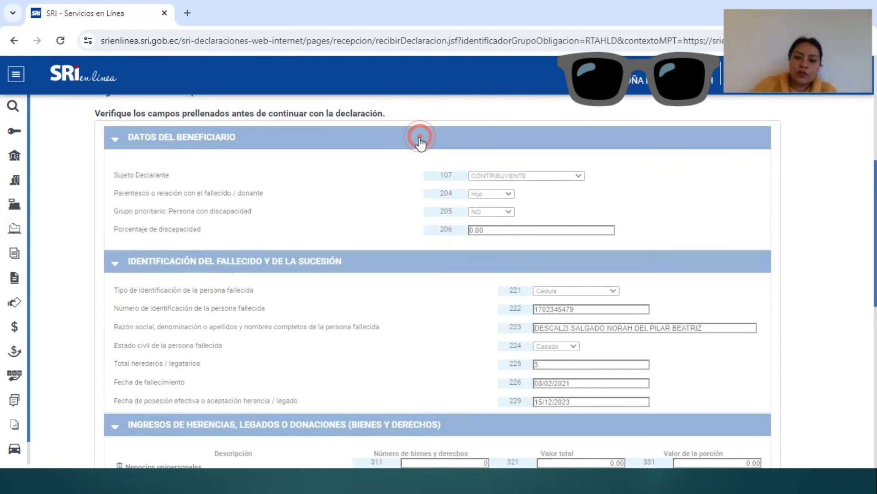
{"action": "scroll", "coordinate": [515, 431], "scroll_direction": "down", "scroll_amount": 3}
{"action": "scroll", "coordinate": [513, 431], "scroll_direction": "down", "scroll_amount": 2}
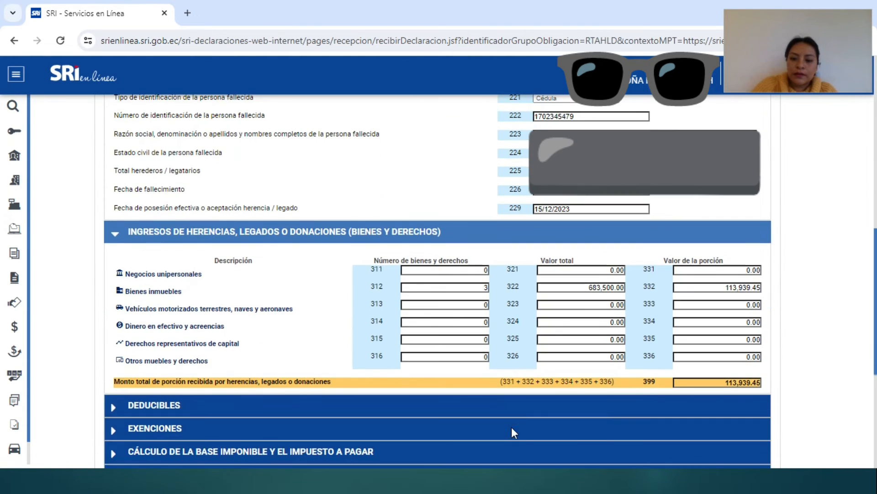
{"action": "left_click", "coordinate": [163, 329]}
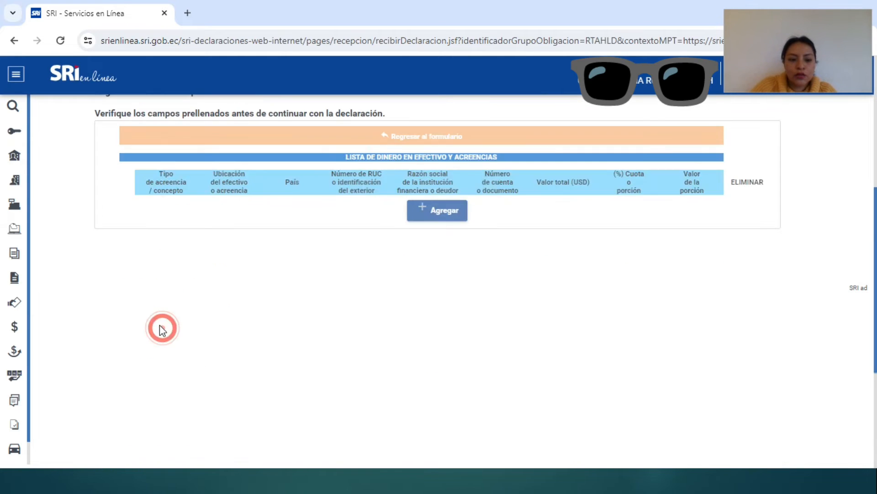
Step: Add a cash-list row of type Cuenta de ahorros located En el Ecuador
{"action": "left_click", "coordinate": [439, 212]}
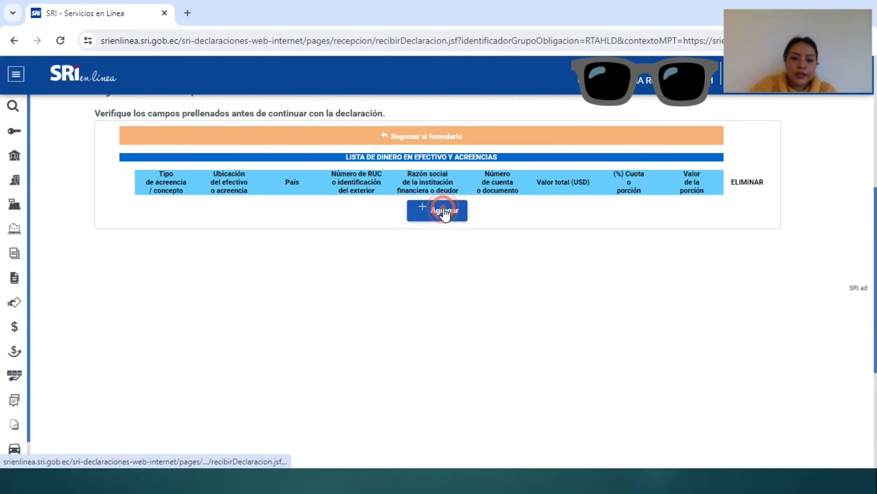
{"action": "left_click", "coordinate": [170, 211]}
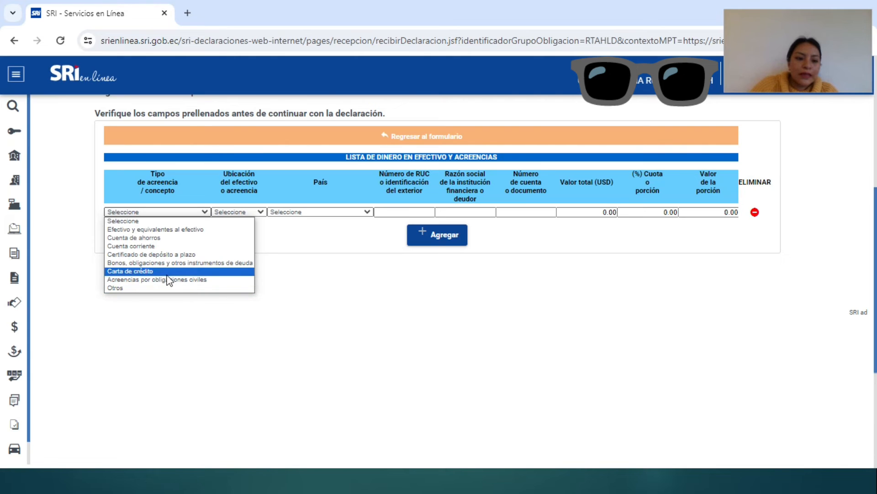
{"action": "left_click", "coordinate": [142, 238]}
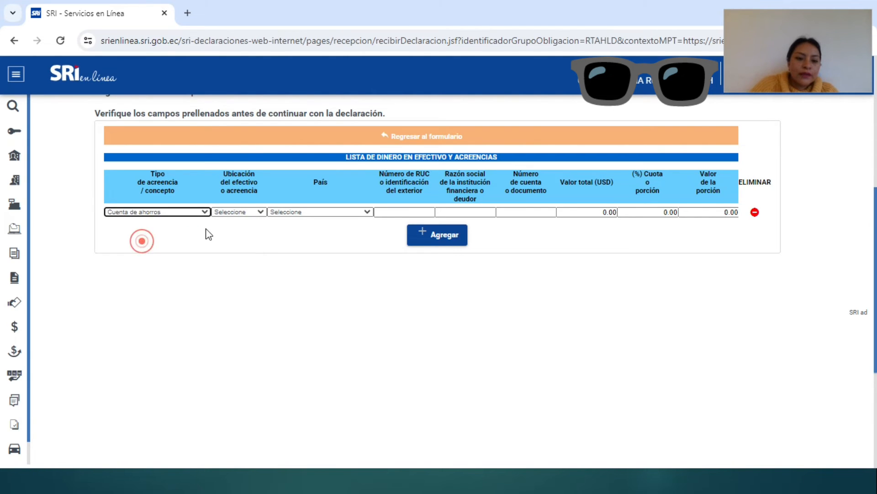
{"action": "left_click", "coordinate": [259, 213]}
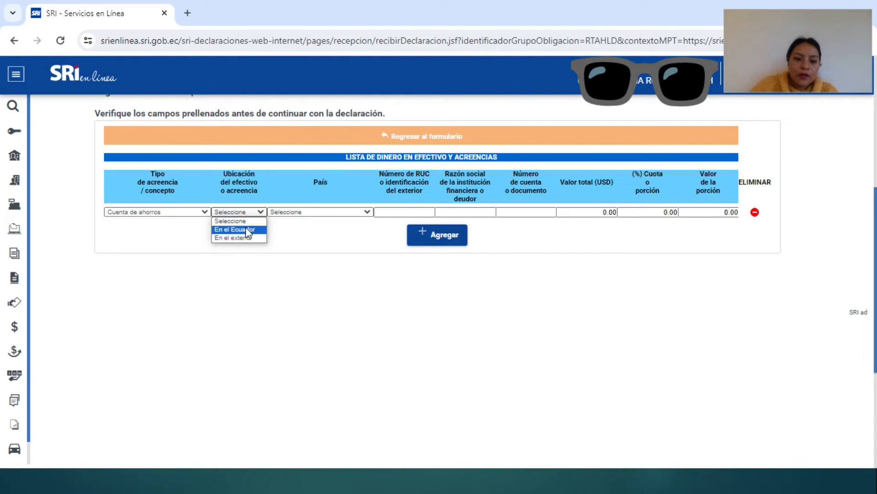
{"action": "left_click", "coordinate": [246, 230]}
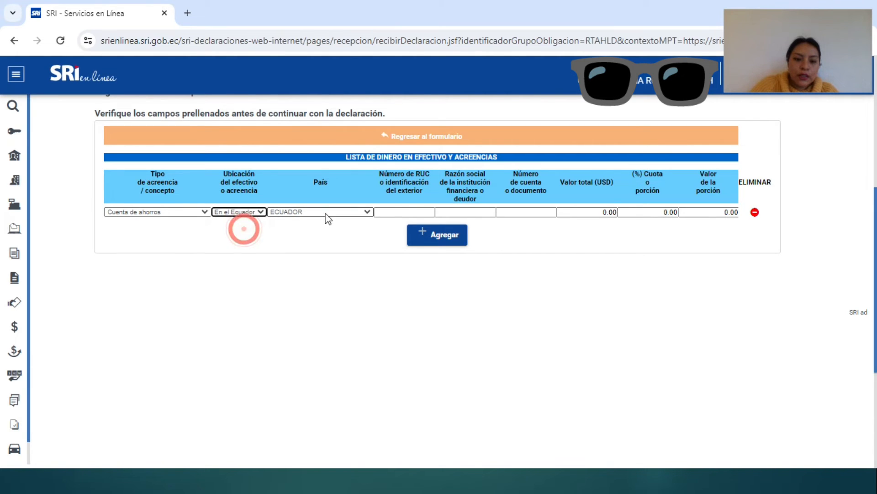
Step: Fill in the bank's RUC and the account number for the savings account
{"action": "left_click", "coordinate": [414, 211]}
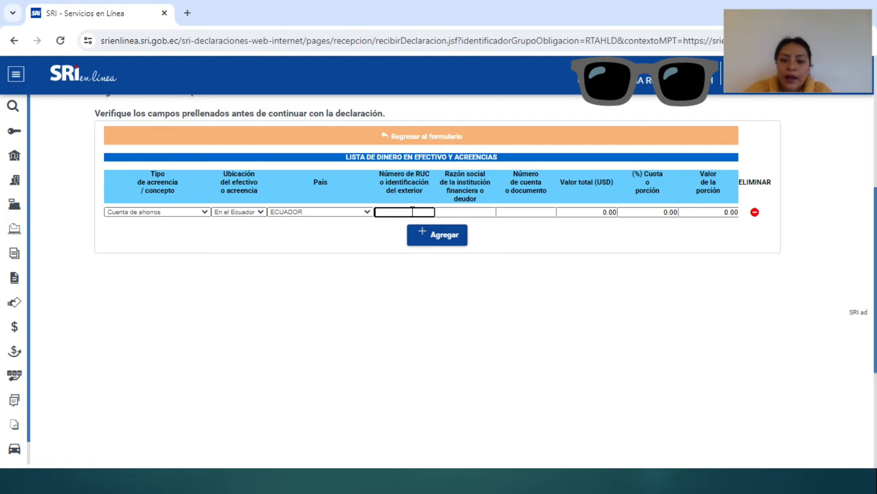
{"action": "key", "text": "Tab"}
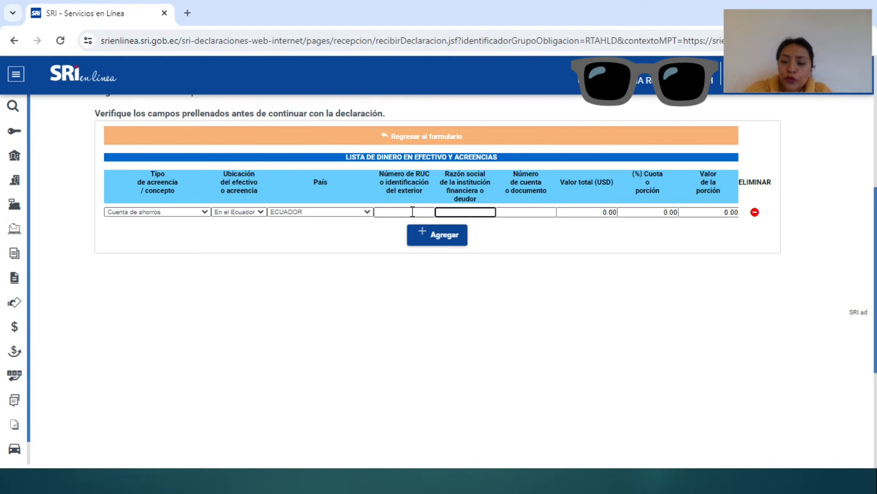
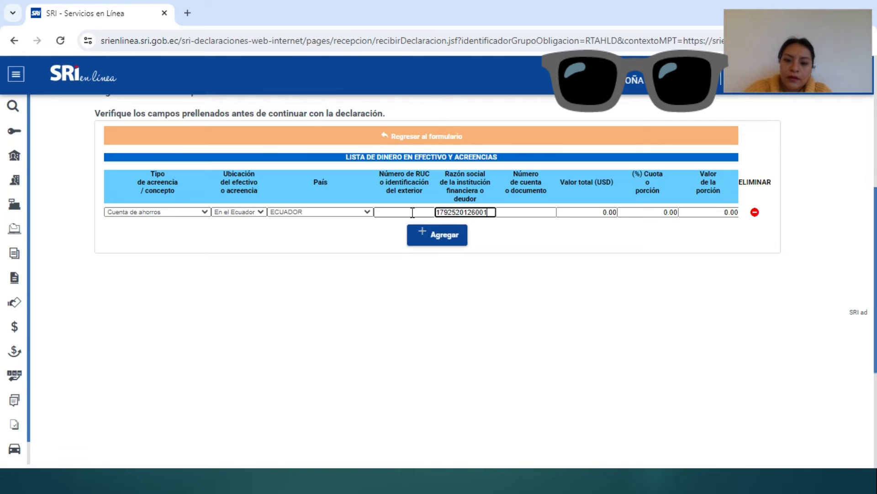
{"action": "key", "text": "Tab"}
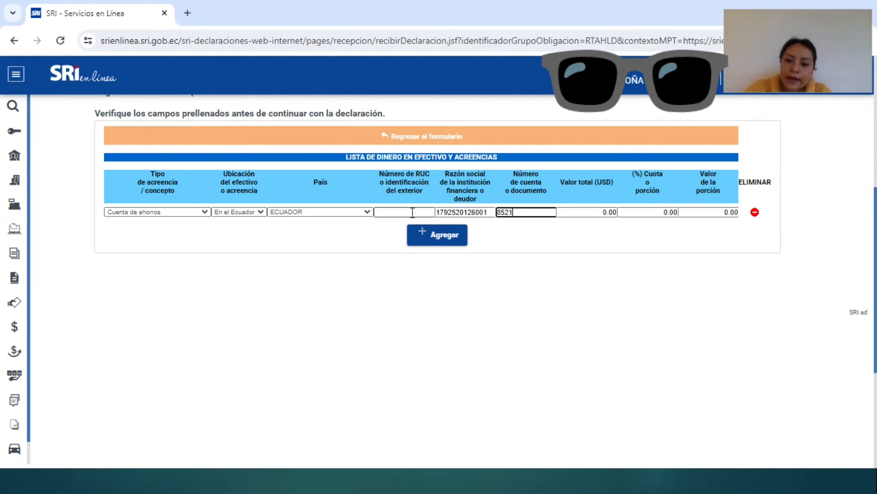
{"action": "key", "text": "Tab"}
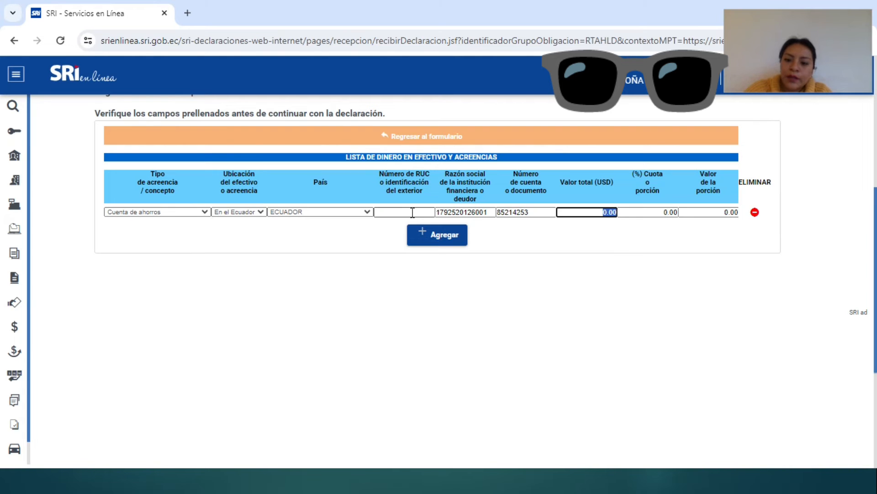
{"action": "key", "text": "super+Tab"}
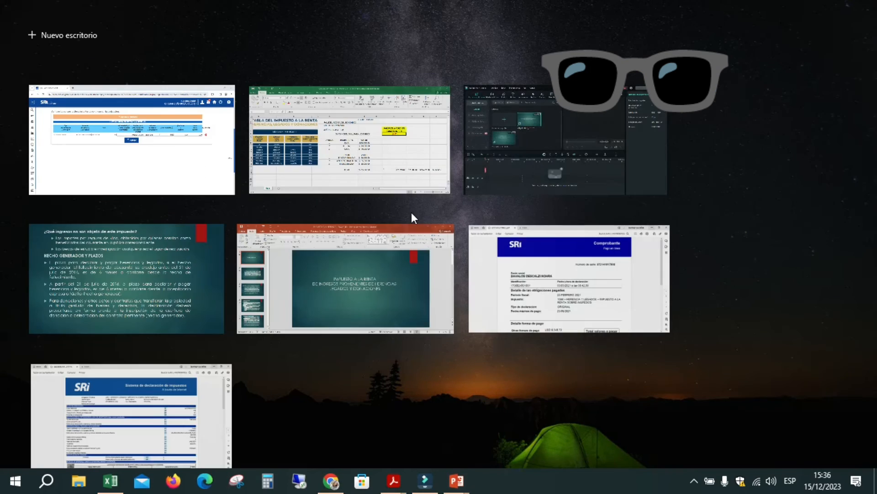
Step: Look up the Banco Pichincha amount of $20,000 in the Excel workbook and return to the SRI form
{"action": "left_click", "coordinate": [366, 111]}
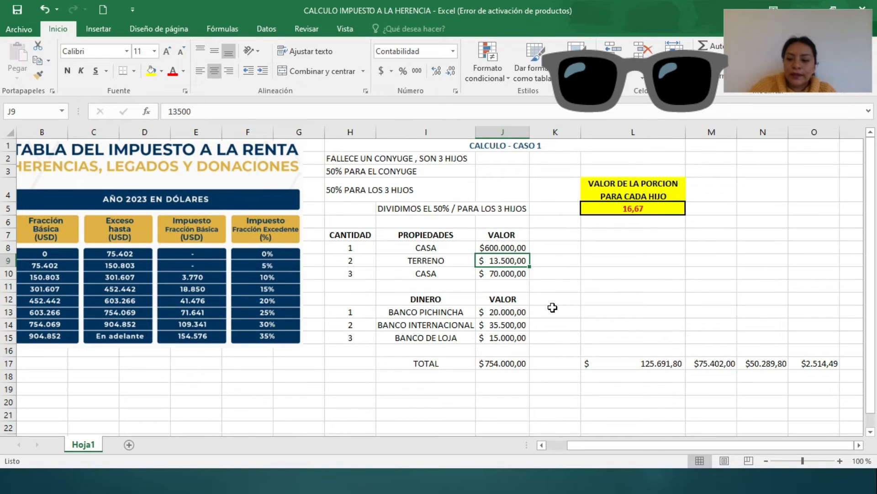
{"action": "key", "text": "super+Tab"}
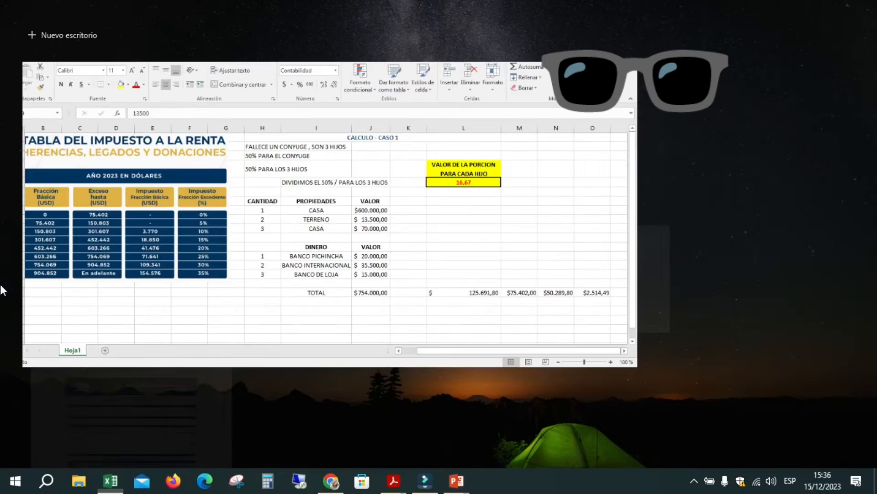
{"action": "left_click", "coordinate": [393, 136]}
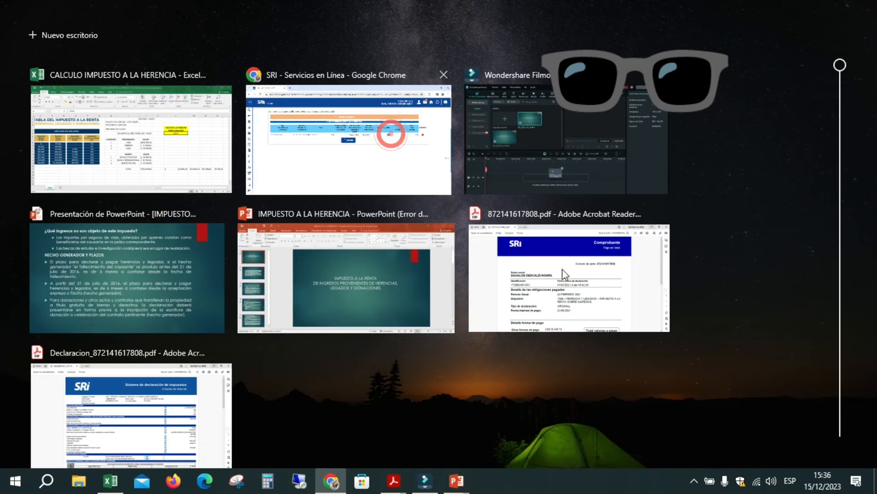
Step: Give the first savings account a 20,000.00 total and a 16.67% share
{"action": "type", "text": "20000"}
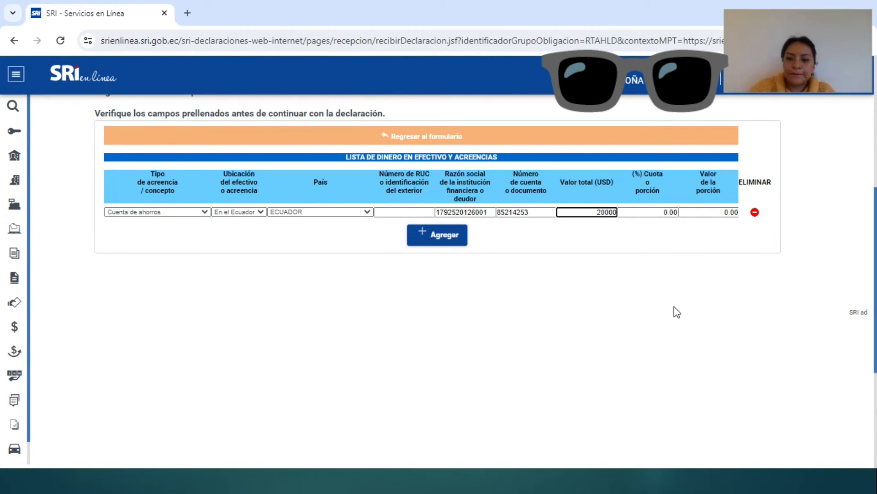
{"action": "key", "text": "Tab"}
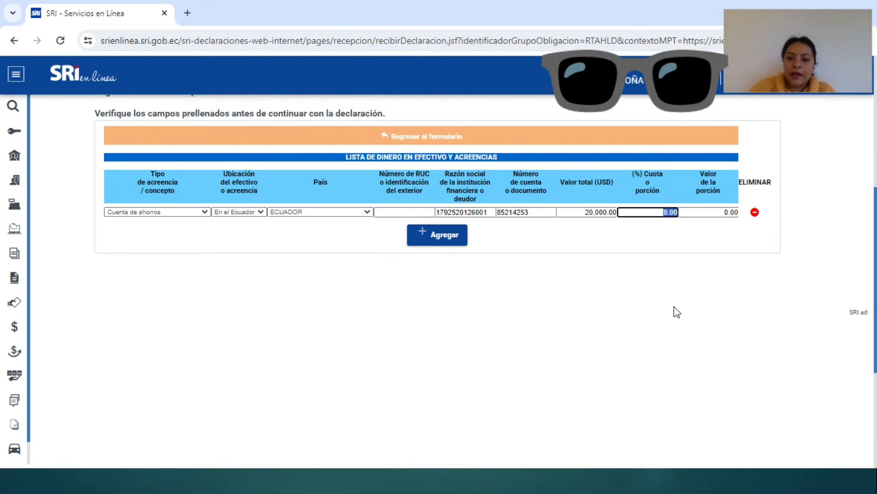
{"action": "type", "text": "16"}
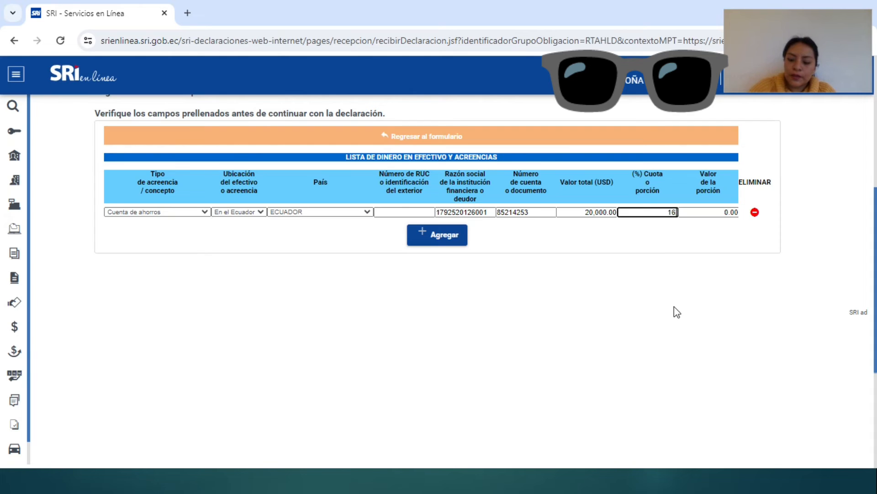
{"action": "type", "text": ".67"}
{"action": "key", "text": "Tab"}
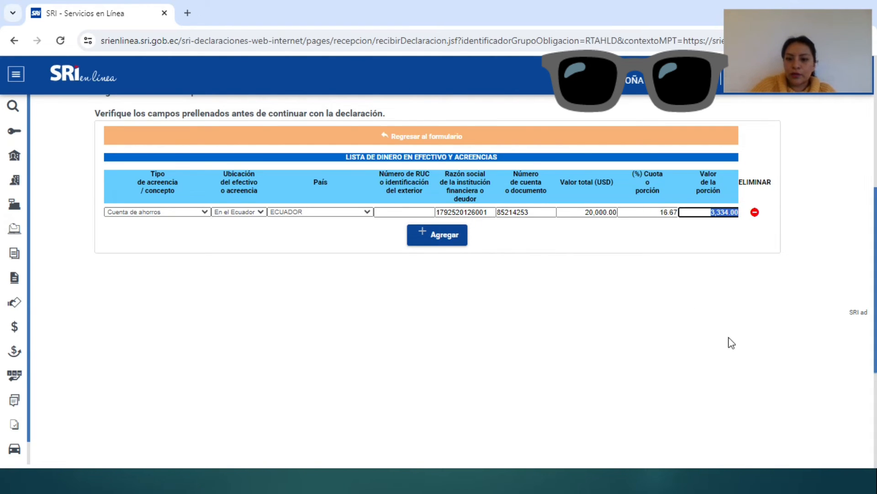
Step: Add a second Cuenta de ahorros row En el Ecuador and enter the institution's RUC
{"action": "left_click", "coordinate": [446, 236]}
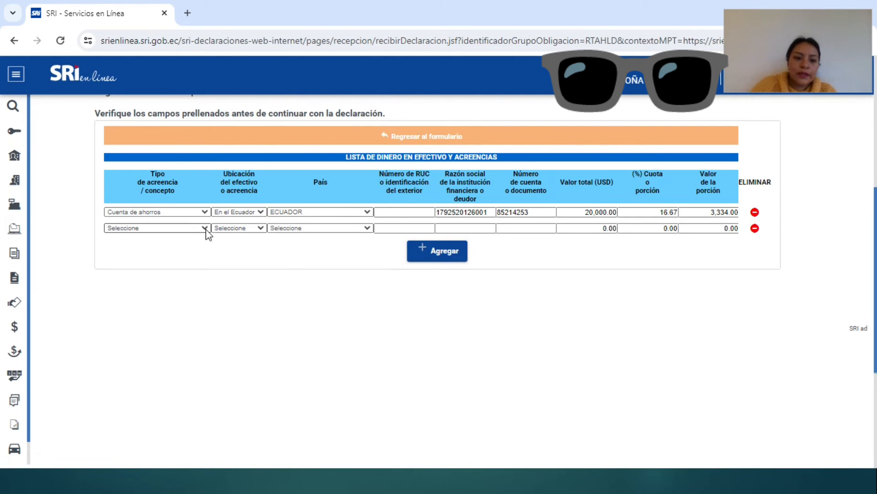
{"action": "left_click", "coordinate": [205, 228]}
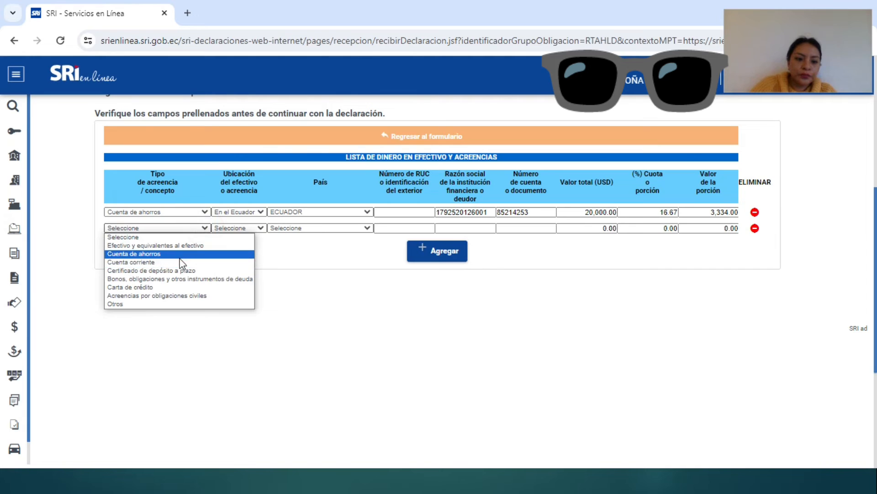
{"action": "left_click", "coordinate": [174, 254]}
{"action": "left_click", "coordinate": [261, 228]}
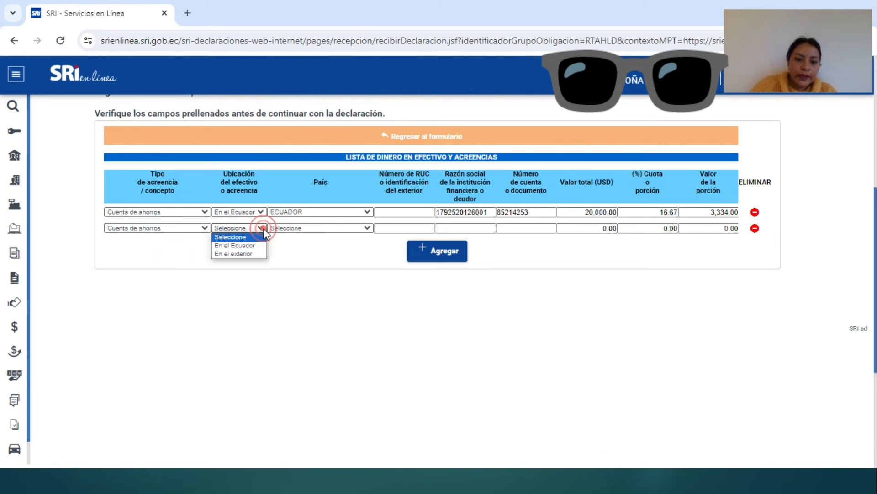
{"action": "left_click", "coordinate": [256, 246]}
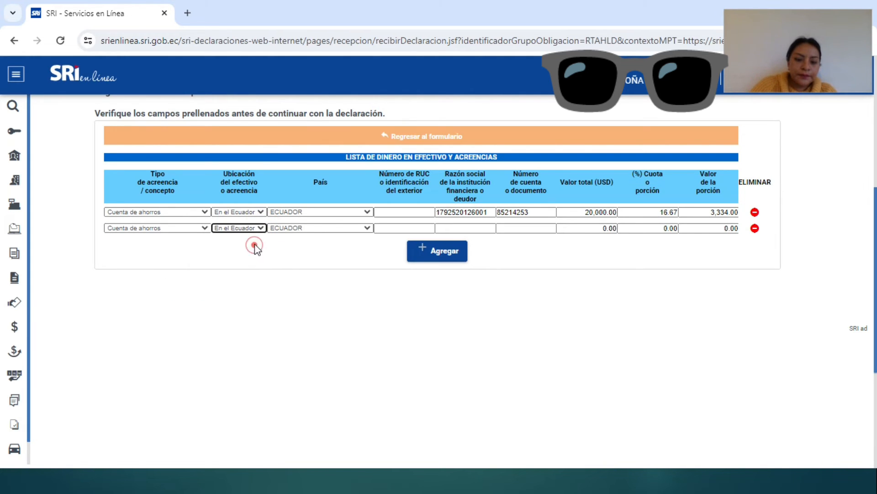
{"action": "left_click", "coordinate": [458, 229]}
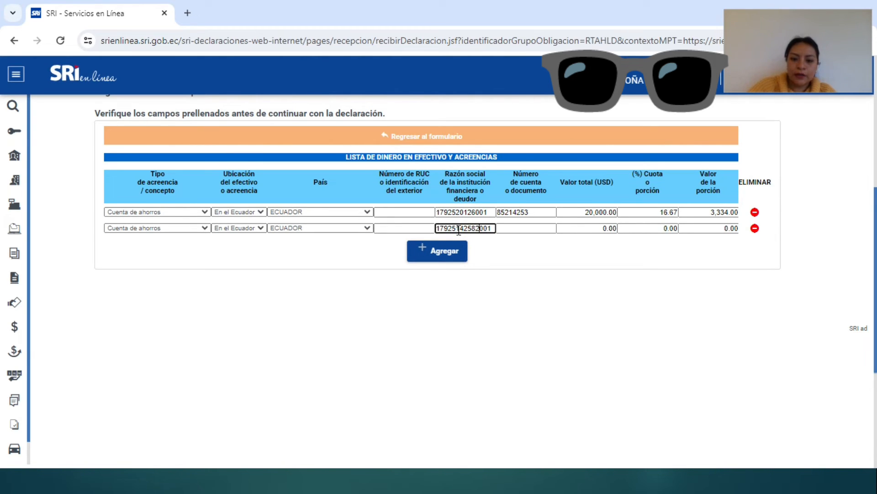
{"action": "key", "text": "Tab"}
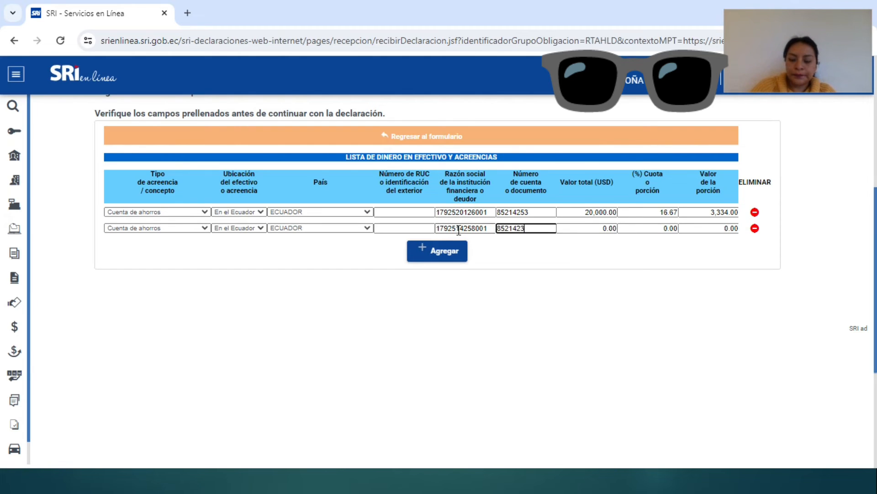
Step: Enter a 350,000.00 total and 16.67% share for the second account, worth 58,345.00
{"action": "key", "text": "Tab"}
{"action": "type", "text": "3"}
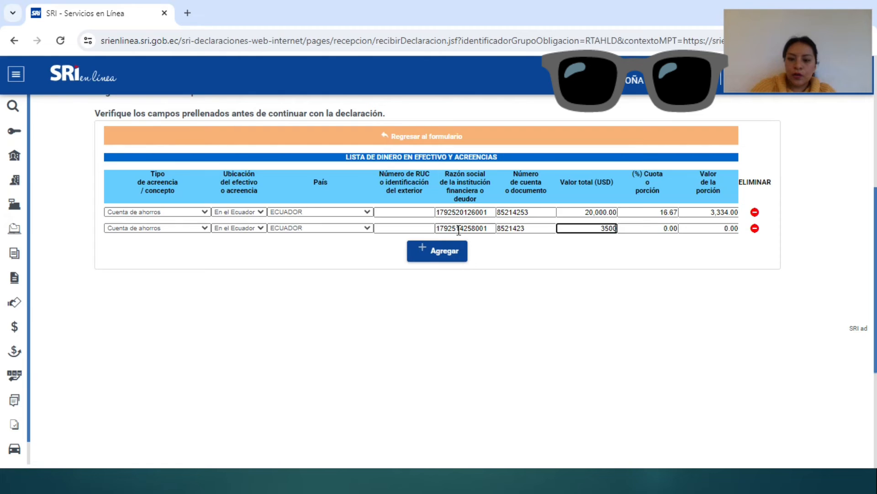
{"action": "key", "text": "Tab"}
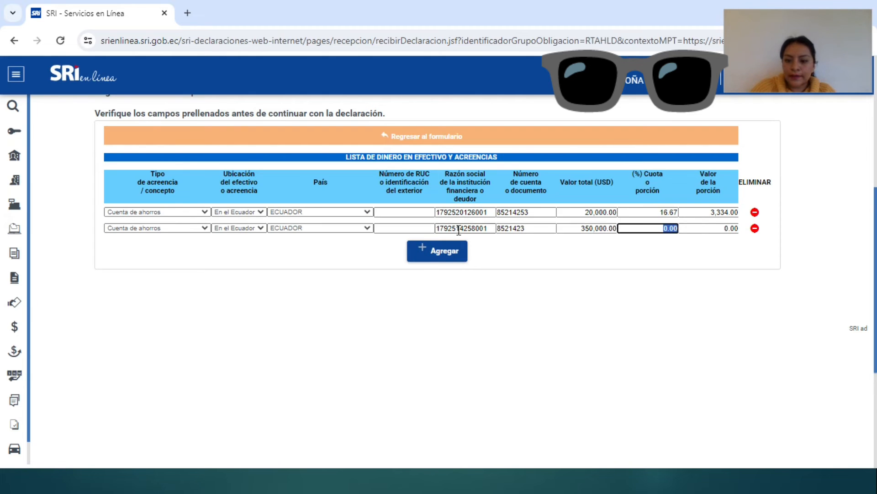
{"action": "type", "text": "16.67"}
{"action": "key", "text": "Tab"}
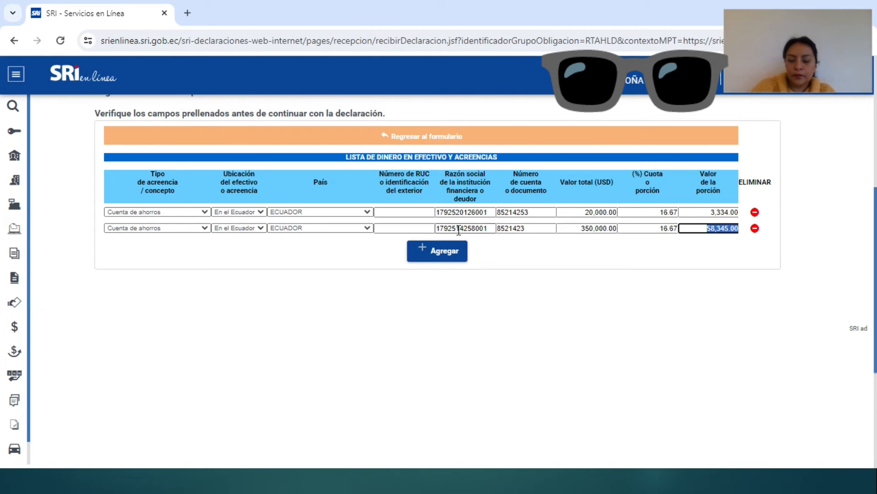
{"action": "left_click", "coordinate": [424, 248]}
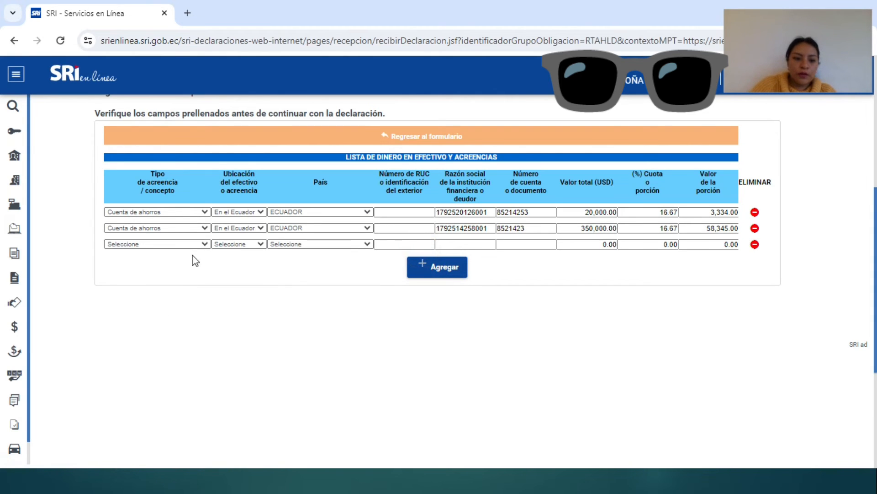
Step: Set the third cash row to Cuenta de ahorros located En el Ecuador
{"action": "left_click", "coordinate": [206, 244]}
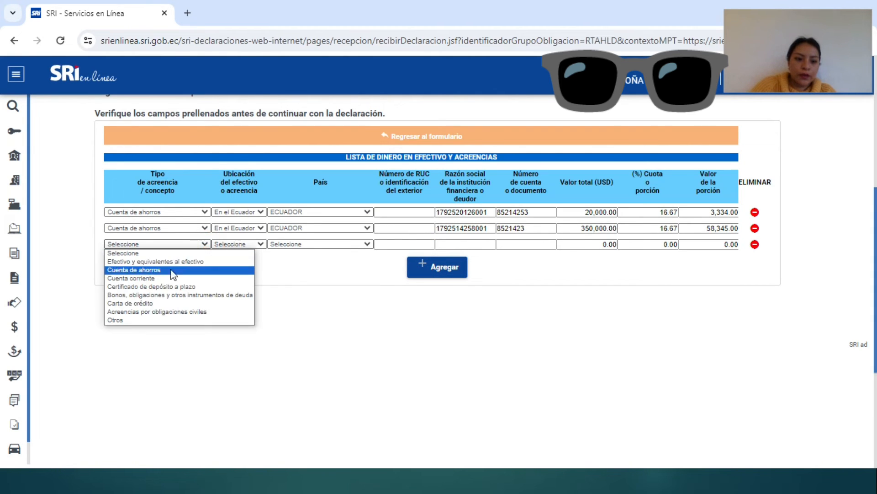
{"action": "left_click", "coordinate": [166, 270]}
{"action": "left_click", "coordinate": [245, 245]}
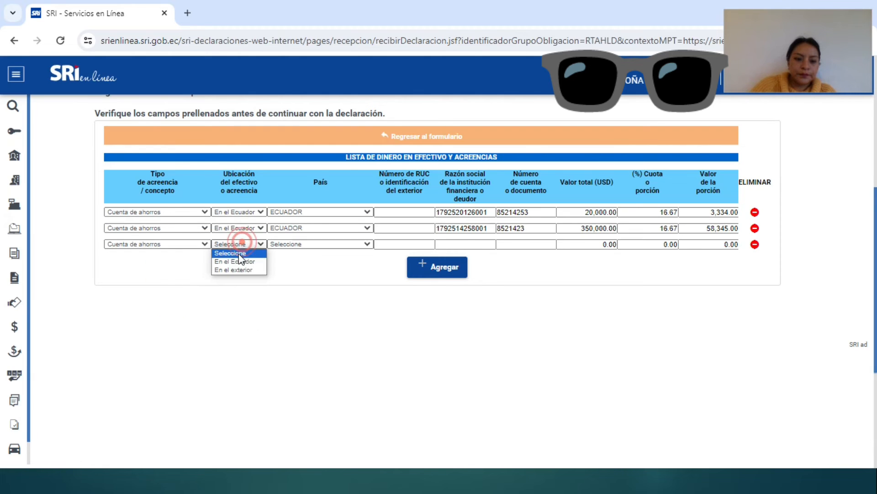
{"action": "left_click", "coordinate": [242, 244]}
{"action": "left_click", "coordinate": [237, 264]}
Step: Enter the institution's RUC and the account number for the third savings account
{"action": "left_click", "coordinate": [465, 243]}
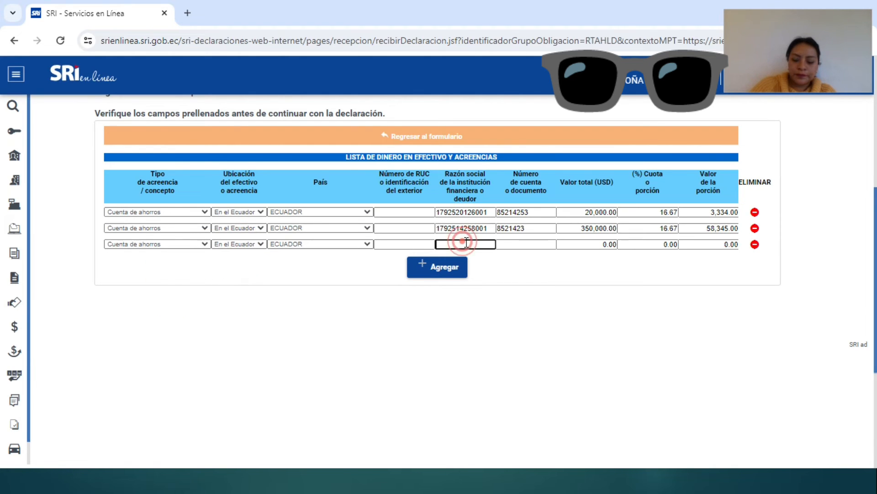
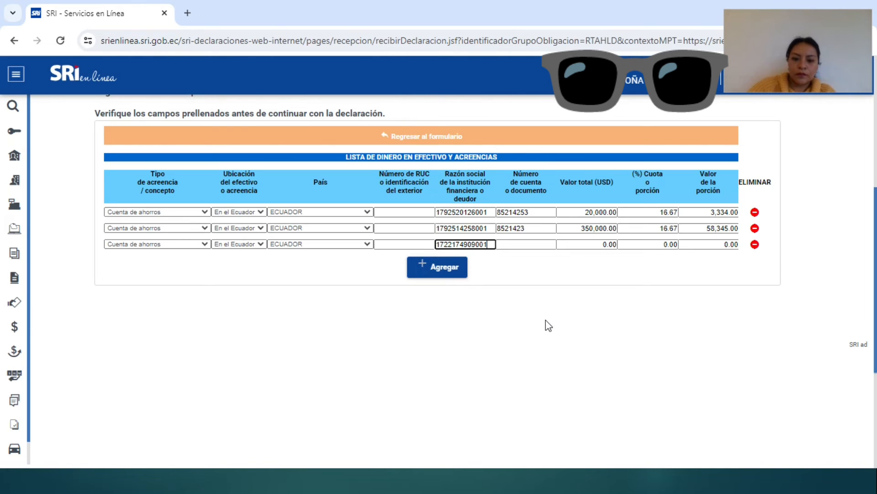
{"action": "key", "text": "Tab"}
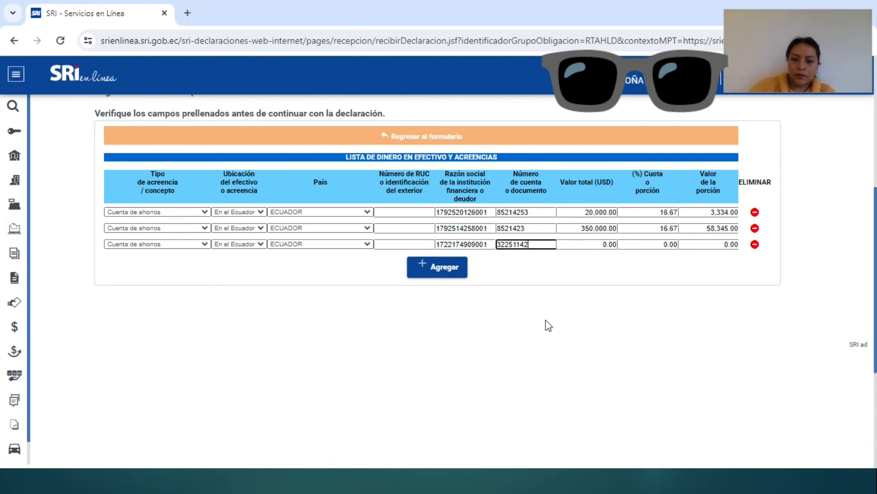
{"action": "key", "text": "Tab"}
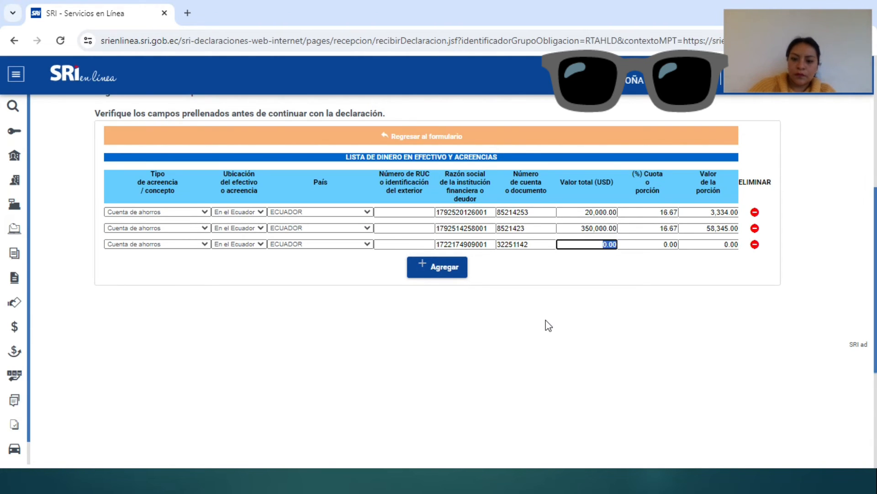
{"action": "key", "text": "super+Tab"}
{"action": "key", "text": "Escape"}
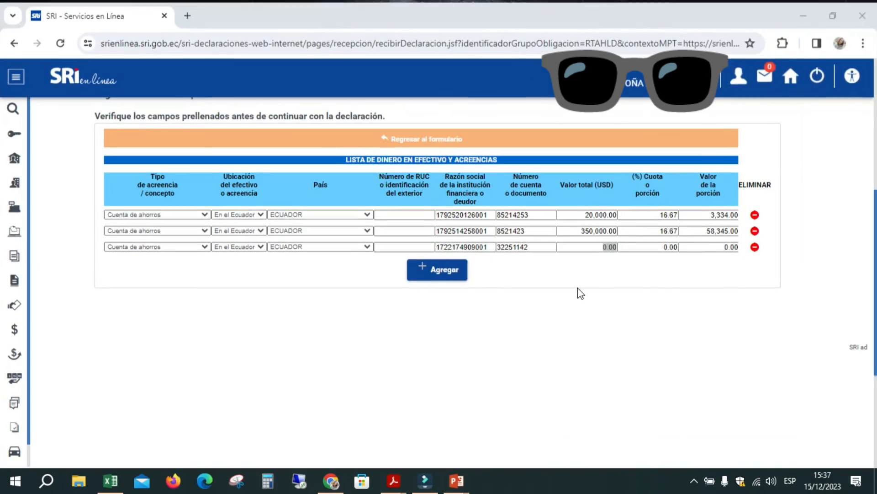
{"action": "key", "text": "super+Tab"}
{"action": "left_click", "coordinate": [421, 158]}
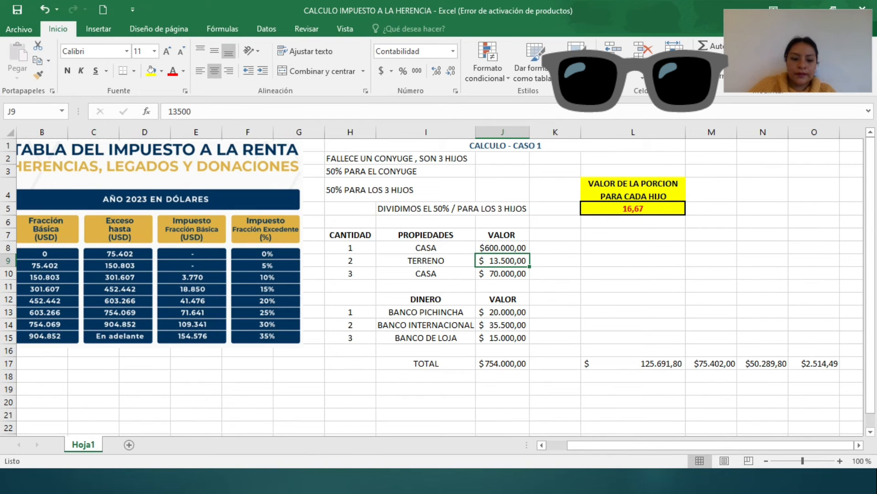
{"action": "key", "text": "super+Tab"}
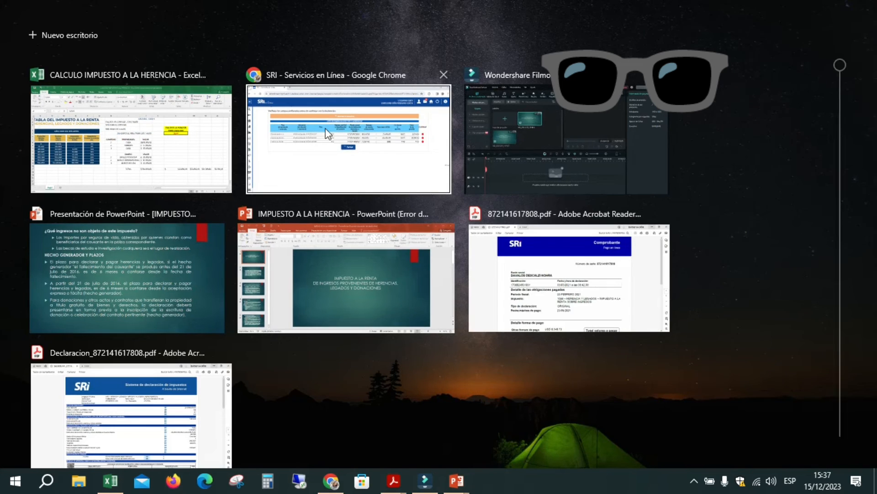
{"action": "left_click", "coordinate": [364, 151]}
{"action": "left_click", "coordinate": [583, 226]}
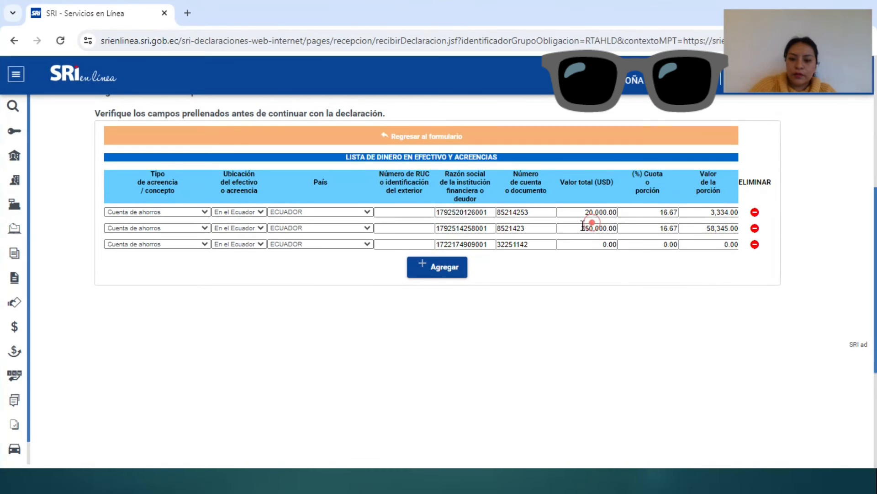
Step: Correct the second bank's total to 35,500.00 and enter 15,000.00 for the third account
{"action": "type", "text": "35,"}
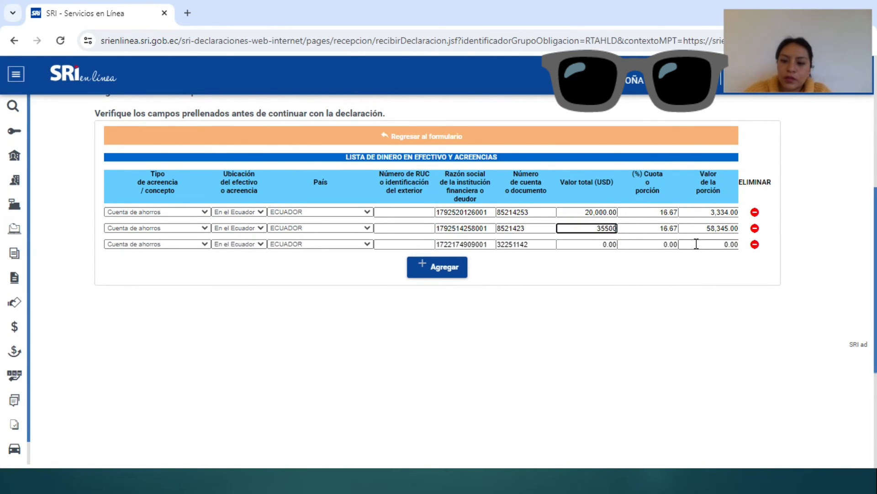
{"action": "type", "text": "500"}
{"action": "key", "text": "Tab"}
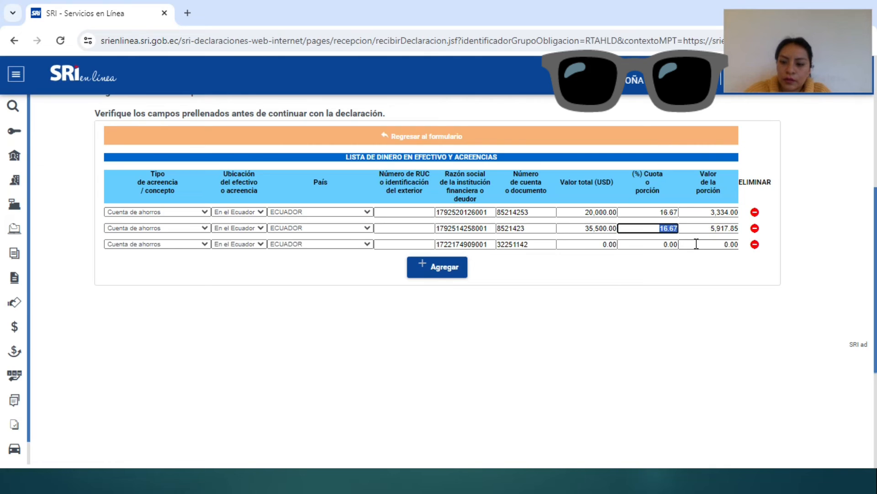
{"action": "left_click", "coordinate": [599, 244]}
{"action": "type", "text": "5000"}
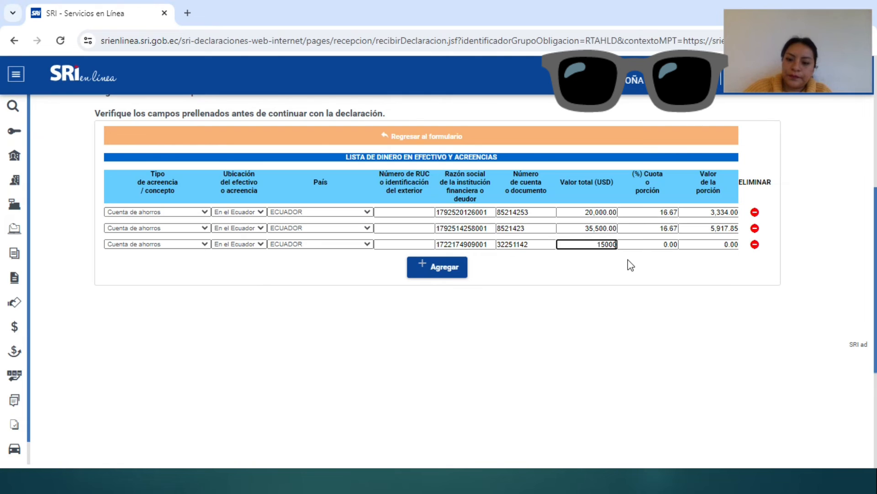
{"action": "key", "text": "Tab"}
{"action": "key", "text": "Tab"}
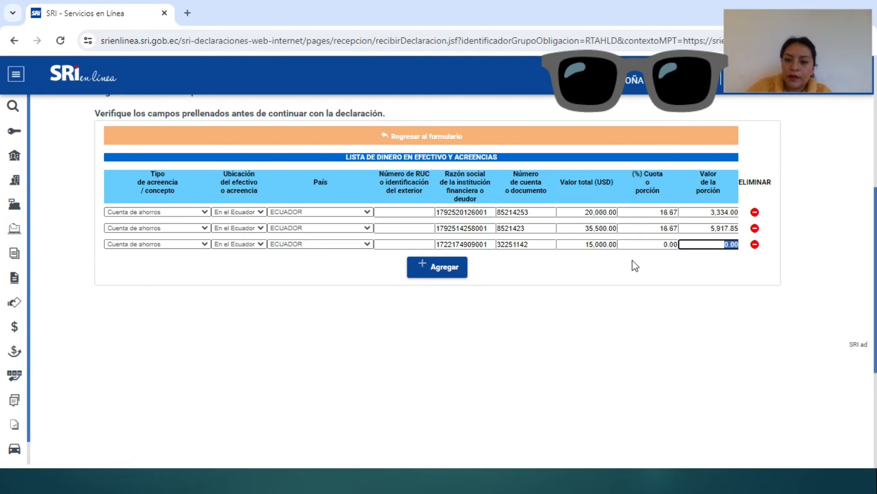
Step: Set the third account's share to 16.67%, giving a 2,500.50 portion
{"action": "left_click", "coordinate": [641, 244]}
{"action": "double_click", "coordinate": [641, 244]}
{"action": "type", "text": "16"}
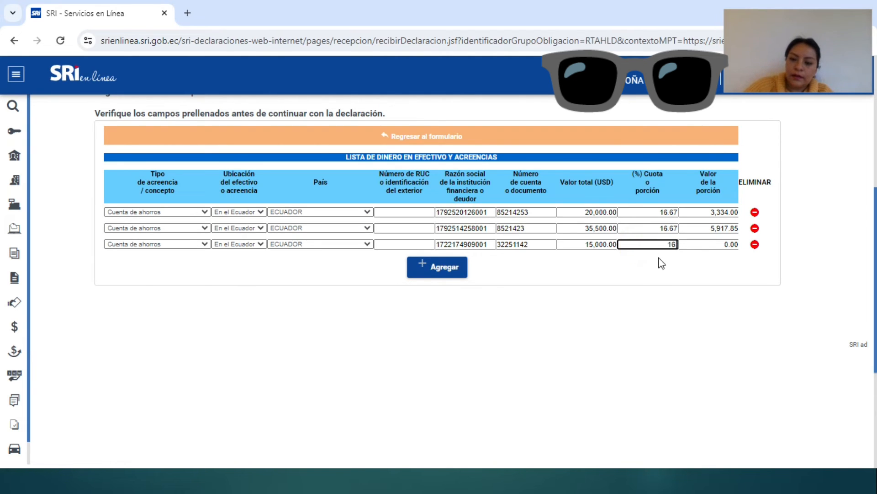
{"action": "type", "text": ".67"}
{"action": "key", "text": "Tab"}
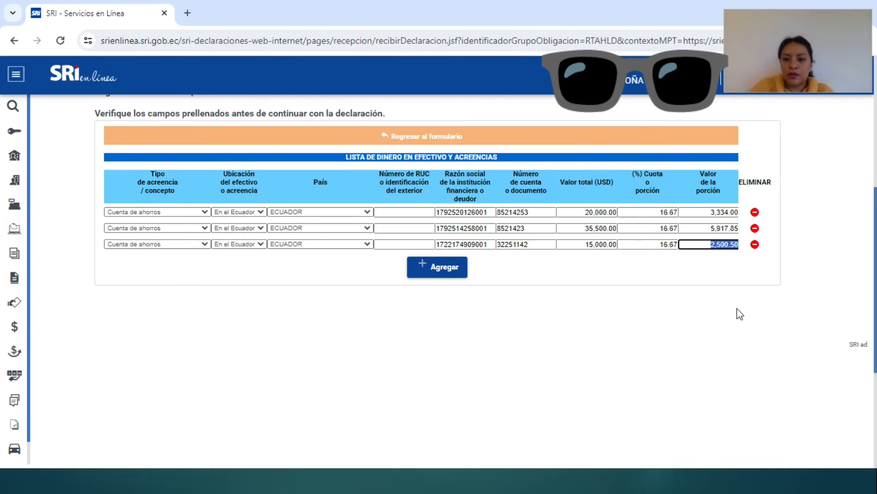
{"action": "scroll", "coordinate": [744, 409], "scroll_direction": "up", "scroll_amount": 2}
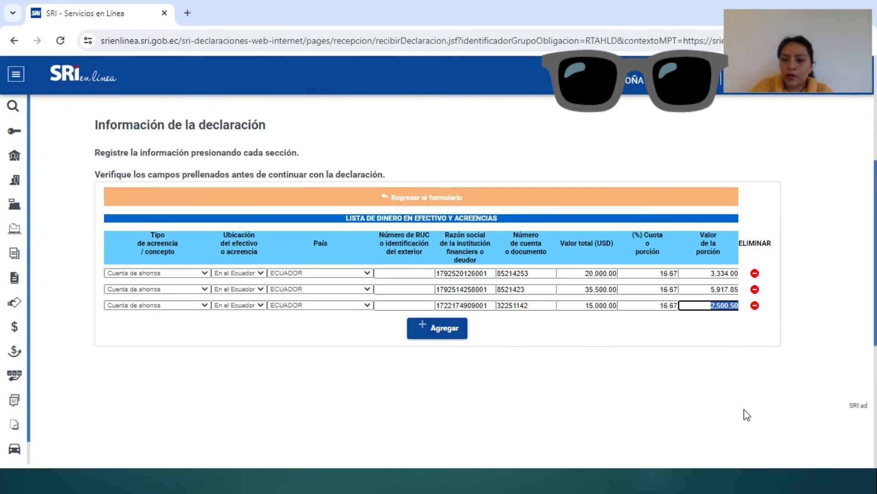
Step: Return to the declaration form, with 3 cash items totalling 70,500.00, and expand DEDUCIBLES
{"action": "left_click", "coordinate": [393, 205]}
{"action": "scroll", "coordinate": [665, 389], "scroll_direction": "down", "scroll_amount": 4}
{"action": "scroll", "coordinate": [662, 385], "scroll_direction": "down", "scroll_amount": 3}
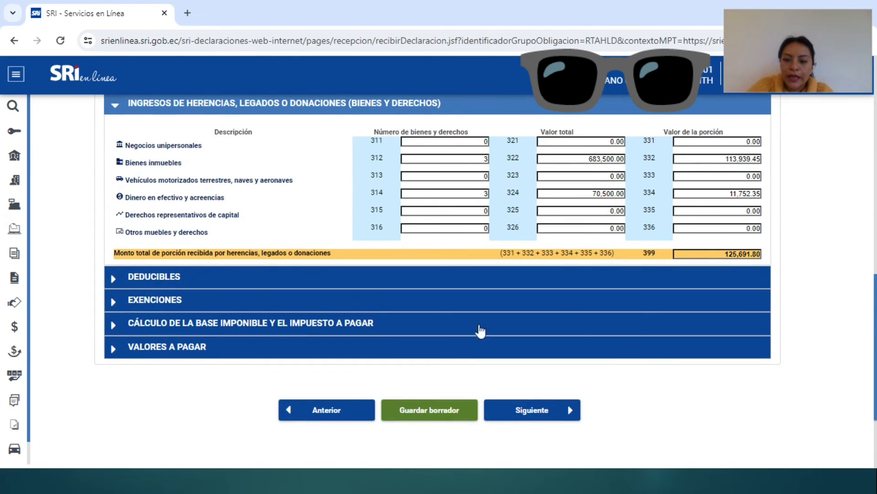
{"action": "left_click", "coordinate": [114, 283]}
{"action": "scroll", "coordinate": [137, 315], "scroll_direction": "down", "scroll_amount": 3}
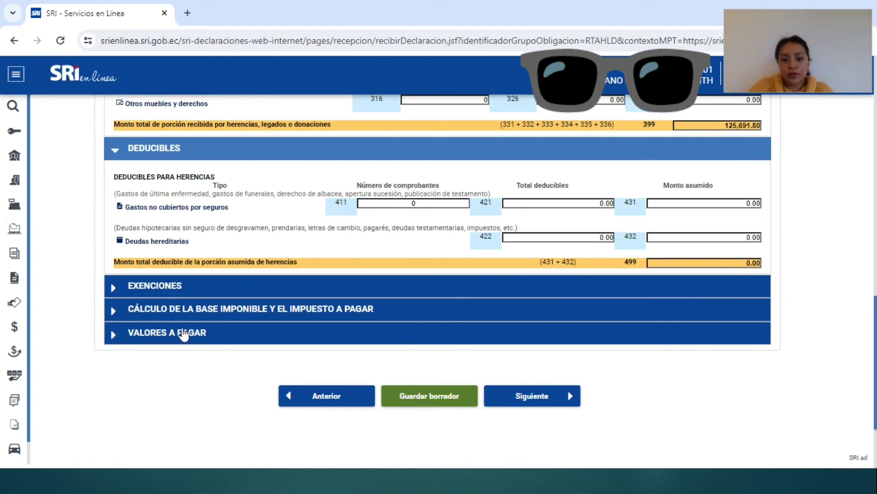
Step: Expand the EXENCIONES section below the inherited debts deductible total
{"action": "left_click", "coordinate": [554, 238]}
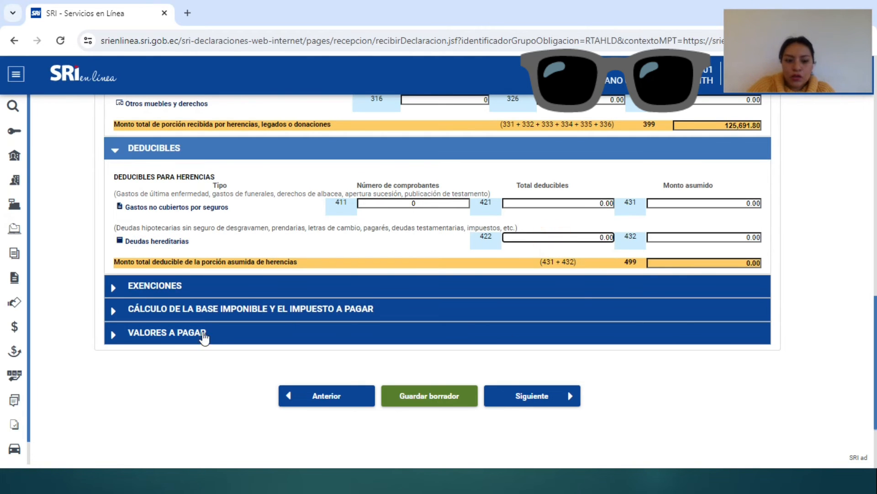
{"action": "left_click", "coordinate": [106, 287]}
{"action": "scroll", "coordinate": [178, 316], "scroll_direction": "down", "scroll_amount": 2}
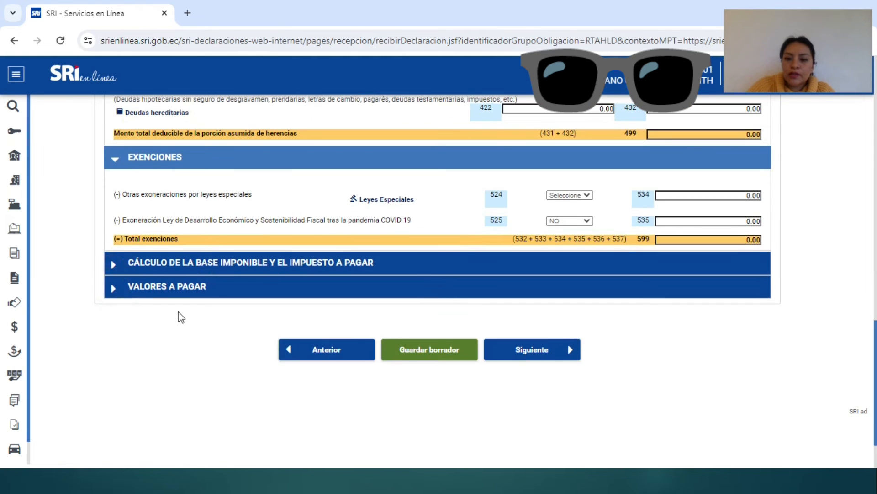
{"action": "scroll", "coordinate": [199, 310], "scroll_direction": "up", "scroll_amount": 2}
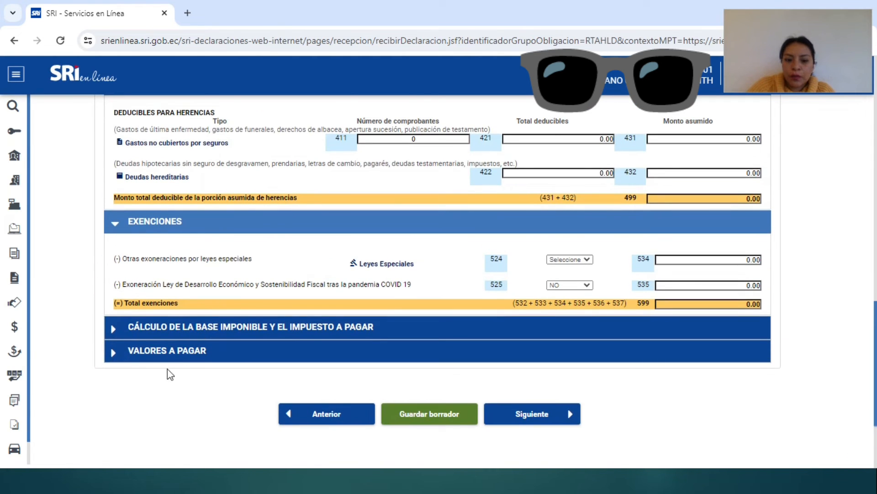
Step: Expand the tax base and VALORES A PAGAR sections, showing the 125,691.80 base and 2,514.49 tax due
{"action": "left_click", "coordinate": [115, 328]}
{"action": "scroll", "coordinate": [291, 358], "scroll_direction": "down", "scroll_amount": 3}
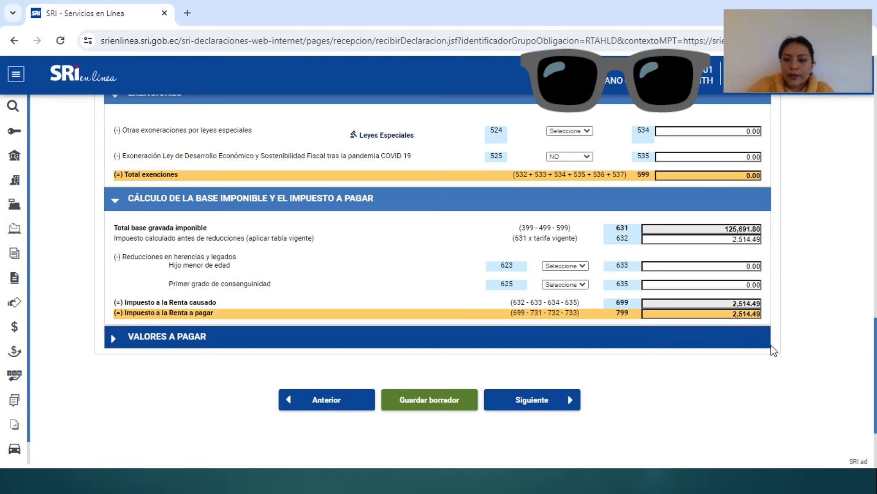
{"action": "left_click", "coordinate": [697, 238]}
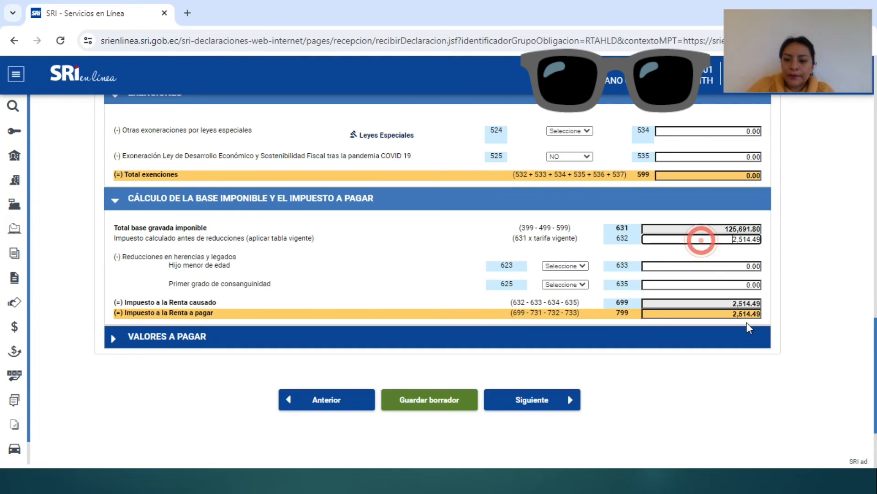
{"action": "key", "text": "Tab"}
{"action": "key", "text": "Tab"}
{"action": "key", "text": "Tab"}
{"action": "key", "text": "Tab"}
{"action": "key", "text": "Tab"}
{"action": "key", "text": "Tab"}
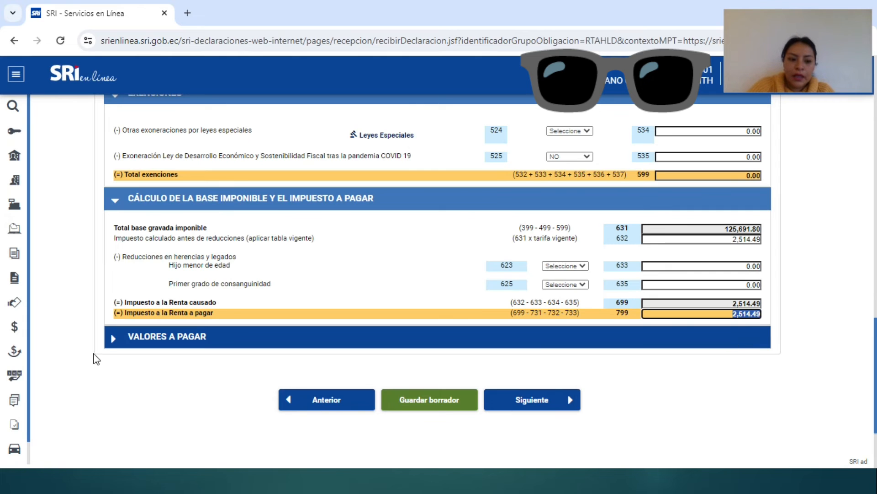
{"action": "left_click", "coordinate": [112, 342]}
{"action": "scroll", "coordinate": [112, 348], "scroll_direction": "down", "scroll_amount": 3}
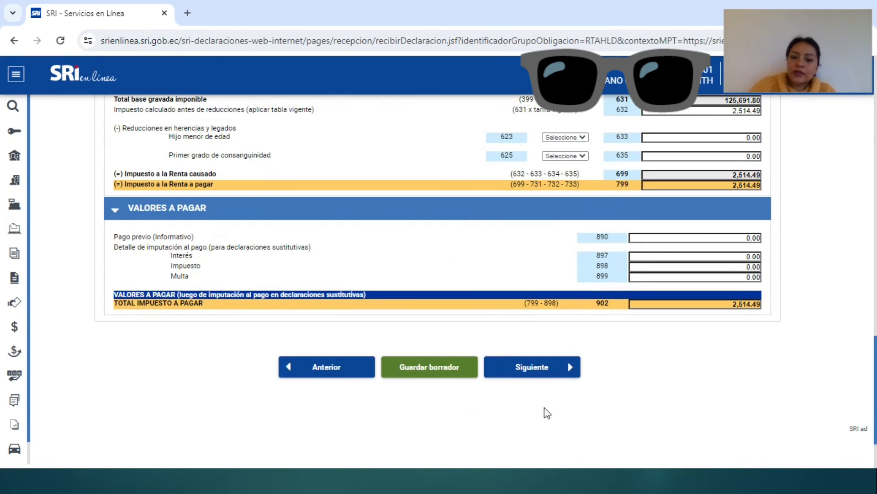
Step: Compare the SRI form's 2,514.49 total tax to pay with the Excel worksheet's $2,514.49
{"action": "scroll", "coordinate": [563, 387], "scroll_direction": "up", "scroll_amount": 1}
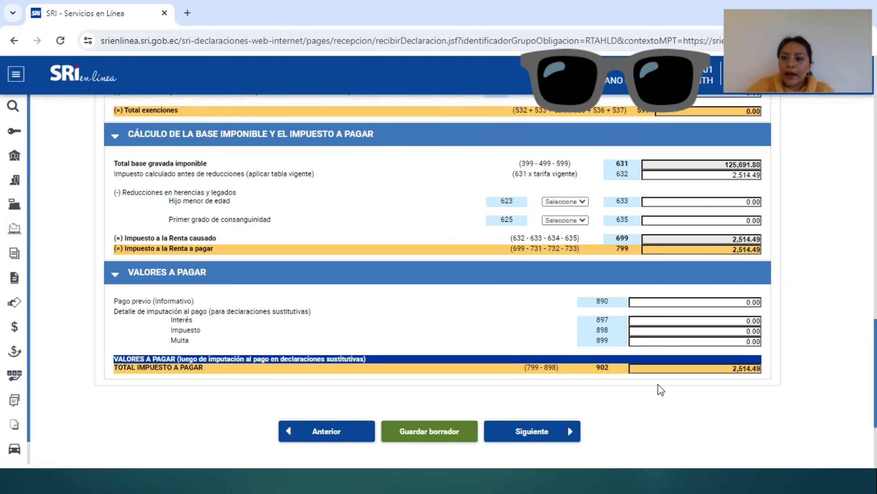
{"action": "key", "text": "alt+Tab"}
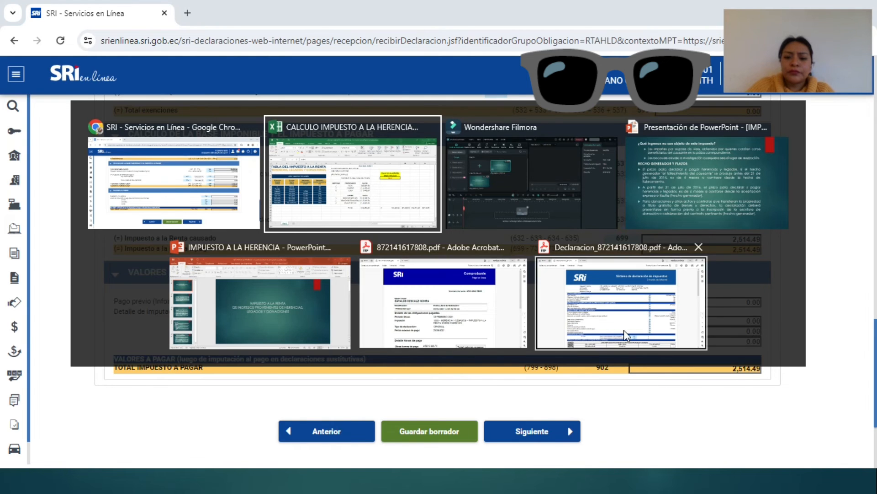
{"action": "key", "text": "alt+Tab"}
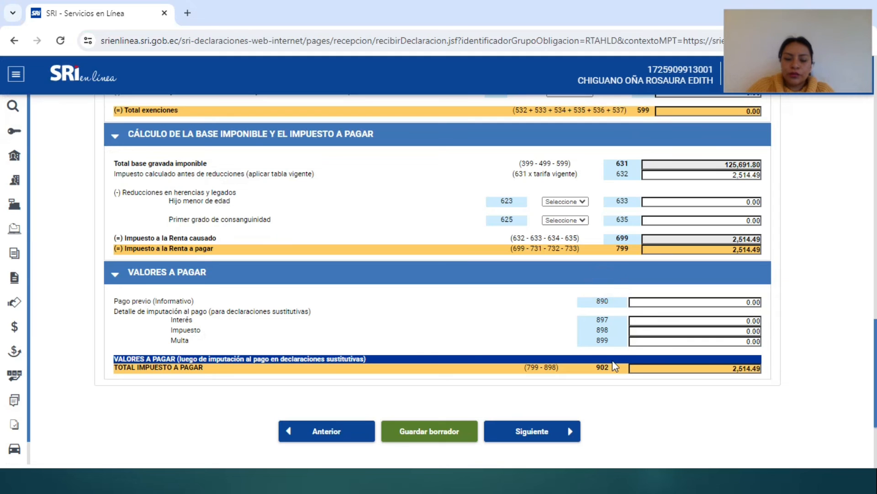
{"action": "key", "text": "alt+Tab"}
{"action": "key", "text": "alt+Tab"}
{"action": "key", "text": "alt+Tab"}
{"action": "key", "text": "alt+Tab"}
{"action": "key", "text": "alt+Tab"}
{"action": "key", "text": "alt+Tab"}
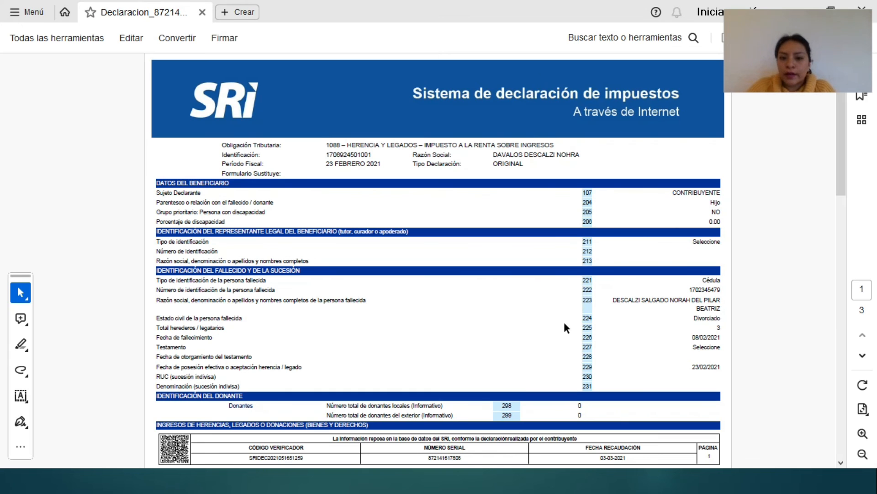
{"action": "scroll", "coordinate": [564, 322], "scroll_direction": "down", "scroll_amount": 2}
{"action": "scroll", "coordinate": [564, 321], "scroll_direction": "up", "scroll_amount": 2}
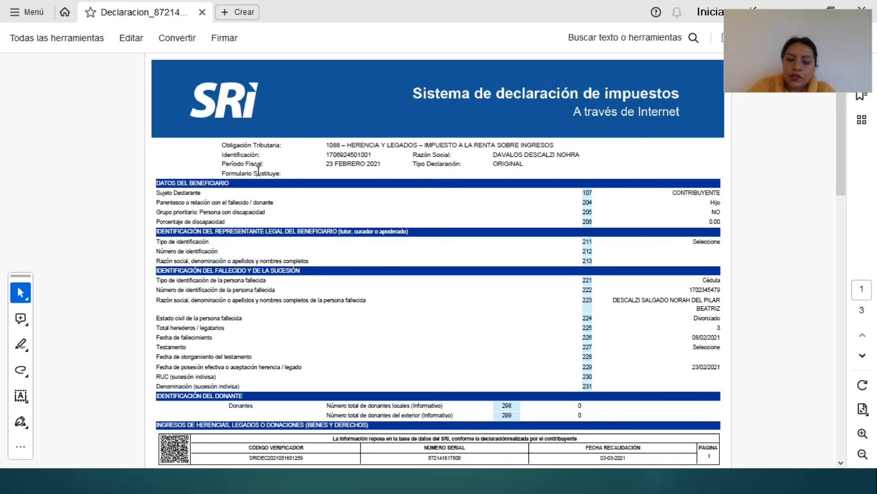
{"action": "double_click", "coordinate": [525, 172]}
{"action": "scroll", "coordinate": [761, 282], "scroll_direction": "down", "scroll_amount": 5}
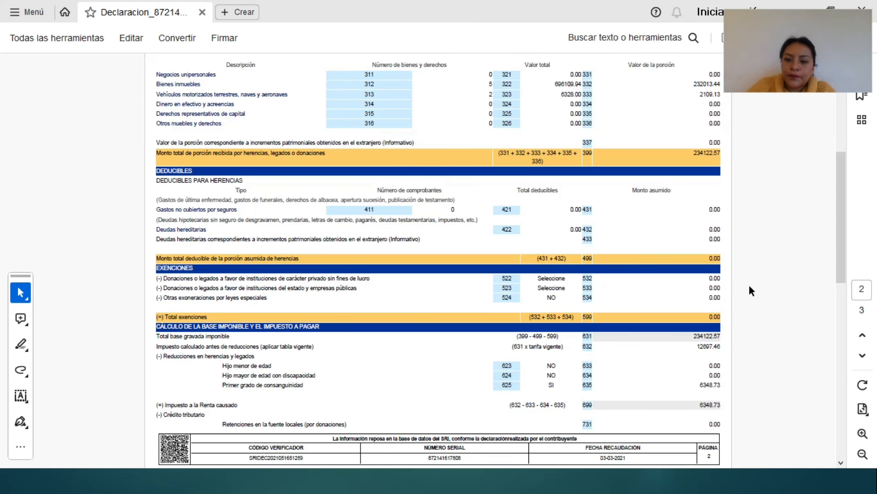
{"action": "scroll", "coordinate": [749, 290], "scroll_direction": "up", "scroll_amount": 5}
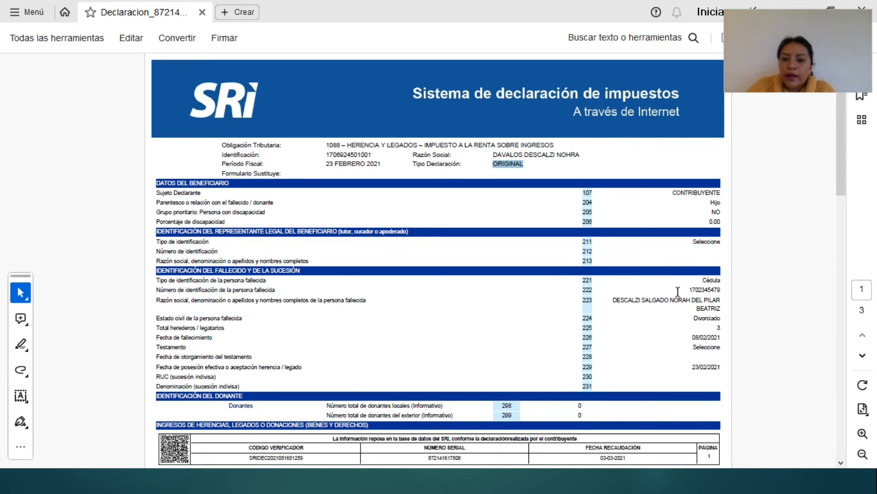
Step: Scroll through to the third page showing TOTAL PAGADO of 6,348.73
{"action": "scroll", "coordinate": [695, 299], "scroll_direction": "down", "scroll_amount": 5}
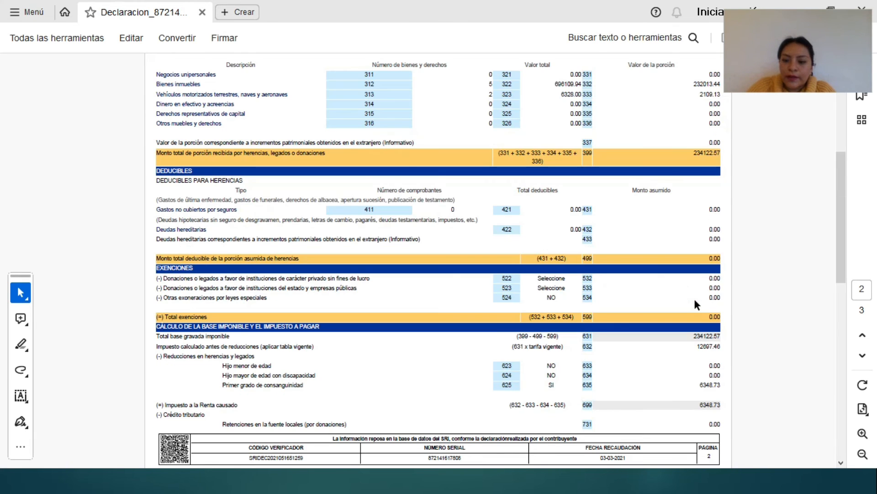
{"action": "left_click_drag", "start_coordinate": [838, 227], "coordinate": [839, 228]}
{"action": "scroll", "coordinate": [545, 261], "scroll_direction": "up", "scroll_amount": 3}
{"action": "scroll", "coordinate": [553, 292], "scroll_direction": "down", "scroll_amount": 15}
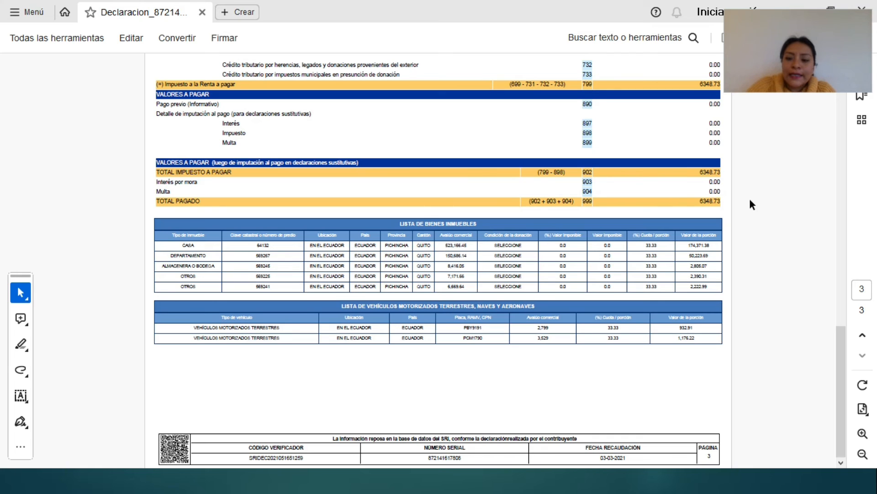
{"action": "left_click", "coordinate": [682, 200]}
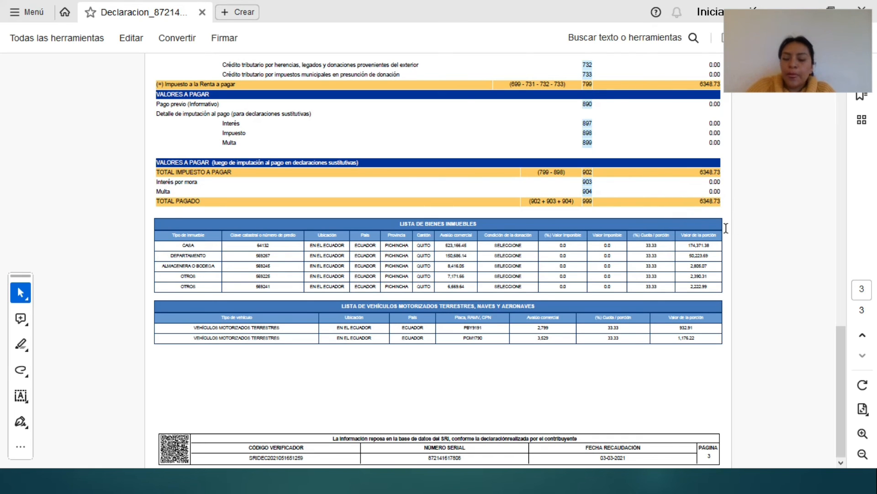
{"action": "left_click", "coordinate": [596, 396]}
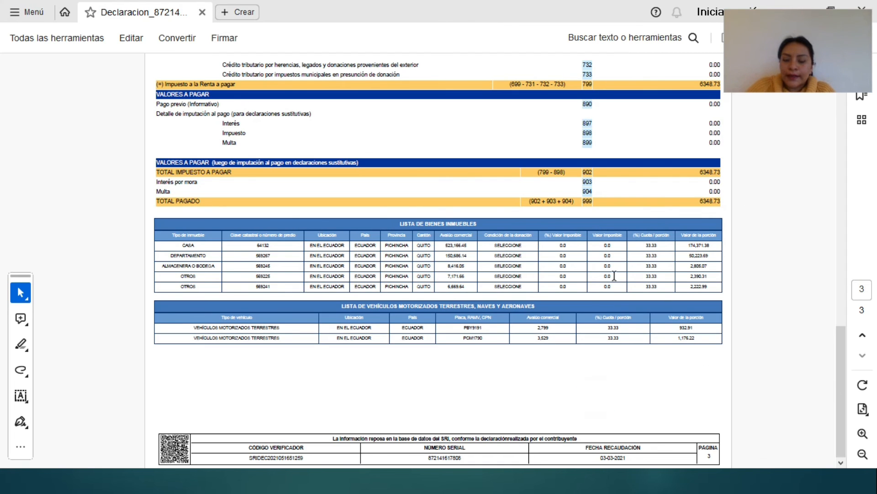
{"action": "key", "text": "super+Tab"}
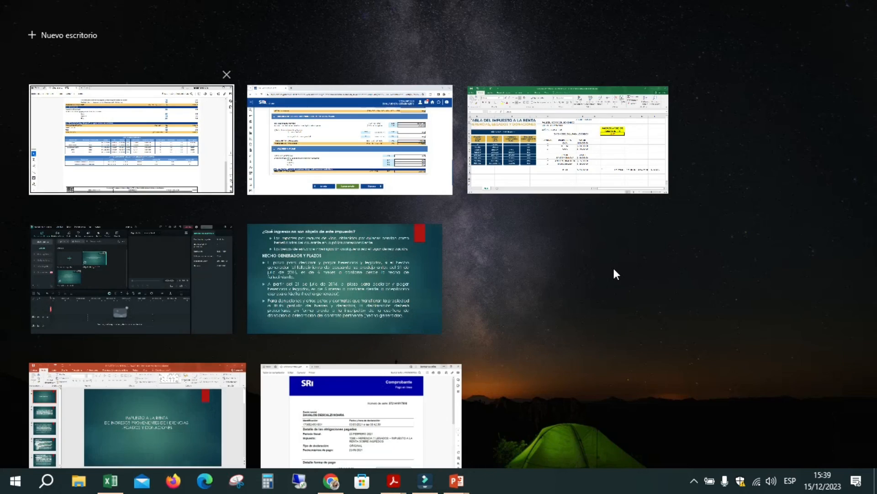
{"action": "left_click", "coordinate": [365, 427]}
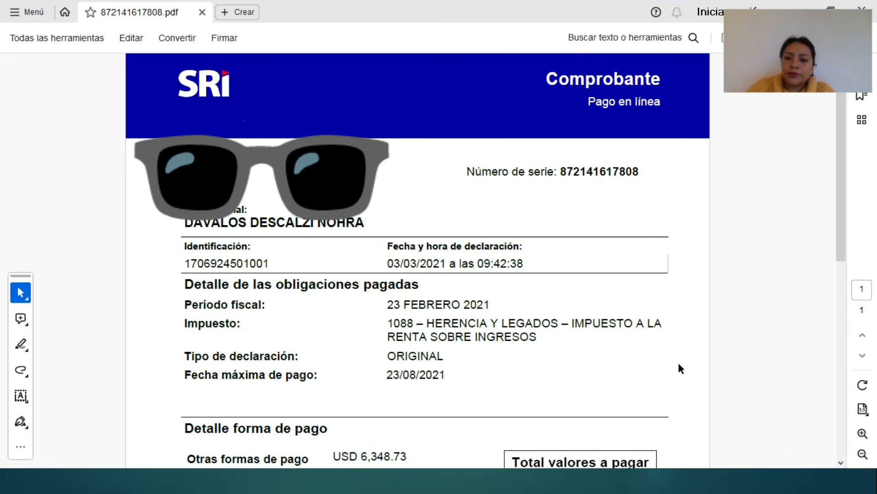
{"action": "scroll", "coordinate": [677, 375], "scroll_direction": "down", "scroll_amount": 1}
{"action": "scroll", "coordinate": [675, 388], "scroll_direction": "down", "scroll_amount": 1}
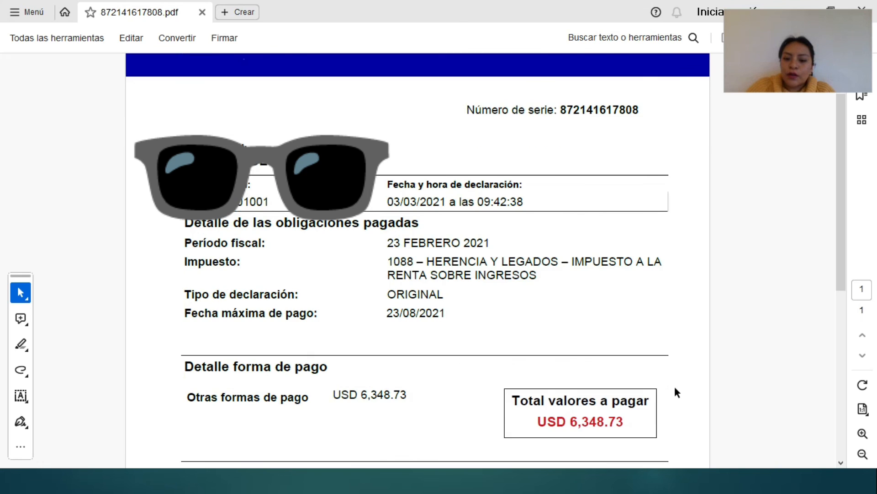
{"action": "scroll", "coordinate": [677, 393], "scroll_direction": "up", "scroll_amount": 1}
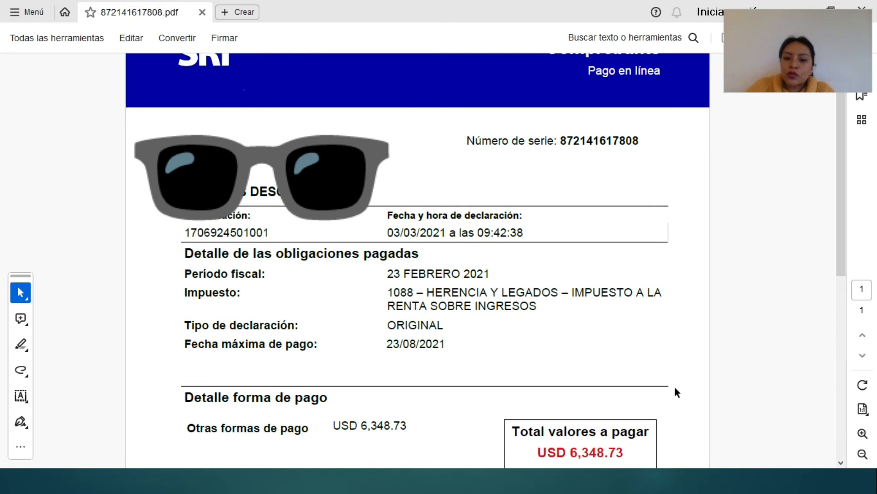
{"action": "scroll", "coordinate": [677, 392], "scroll_direction": "down", "scroll_amount": 1}
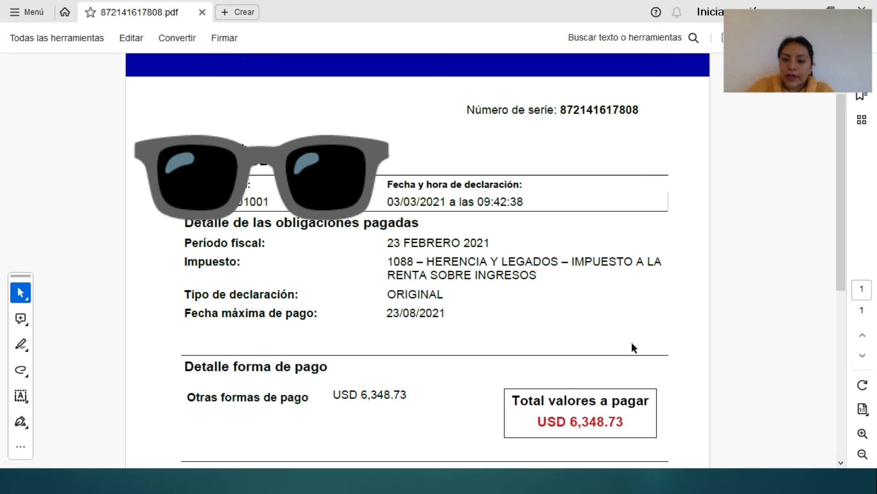
{"action": "key", "text": "super+Tab"}
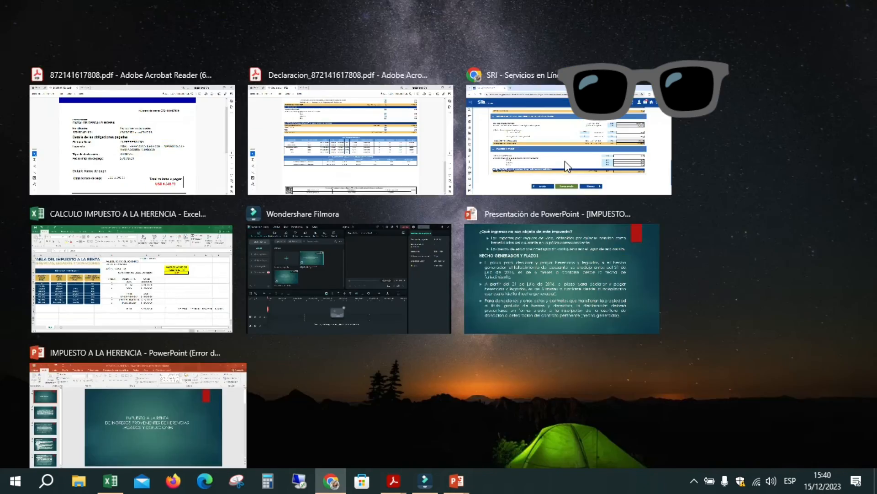
Step: Resize the SRI browser window and log out of the current taxpayer's session
{"action": "left_click", "coordinate": [567, 166]}
{"action": "left_click_drag", "start_coordinate": [632, 4], "coordinate": [530, 40]}
{"action": "left_click", "coordinate": [724, 107]}
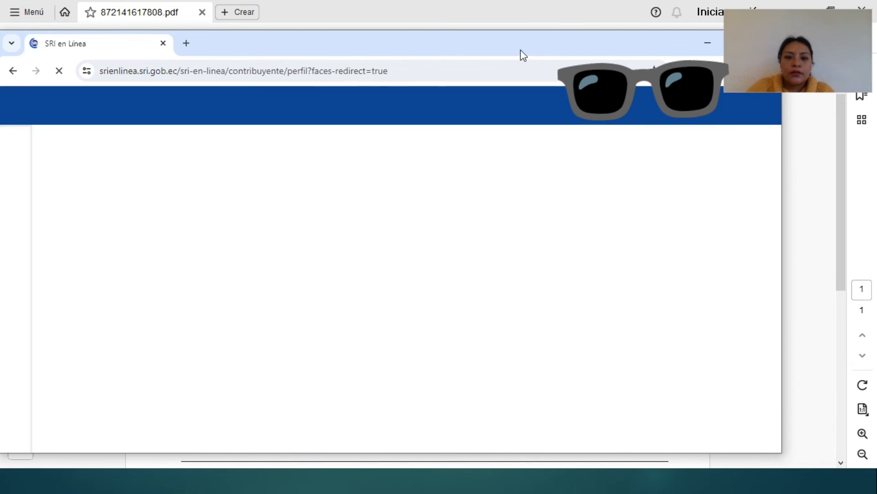
{"action": "left_click_drag", "start_coordinate": [520, 50], "coordinate": [558, 40]}
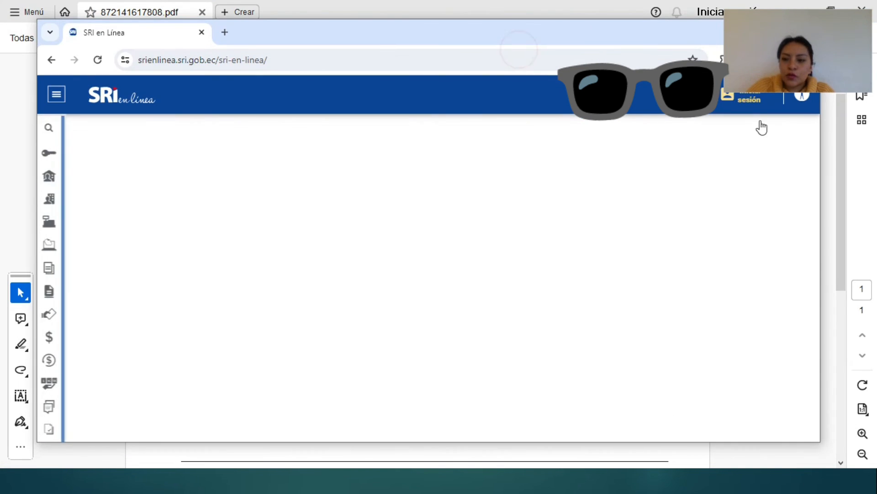
Step: Sign back in using another saved taxpayer's RUC and password
{"action": "left_click", "coordinate": [750, 101]}
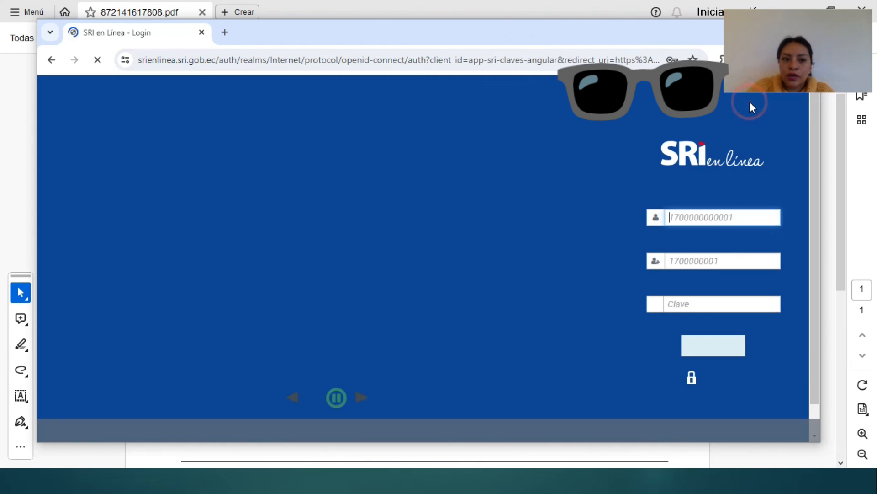
{"action": "left_click", "coordinate": [743, 216]}
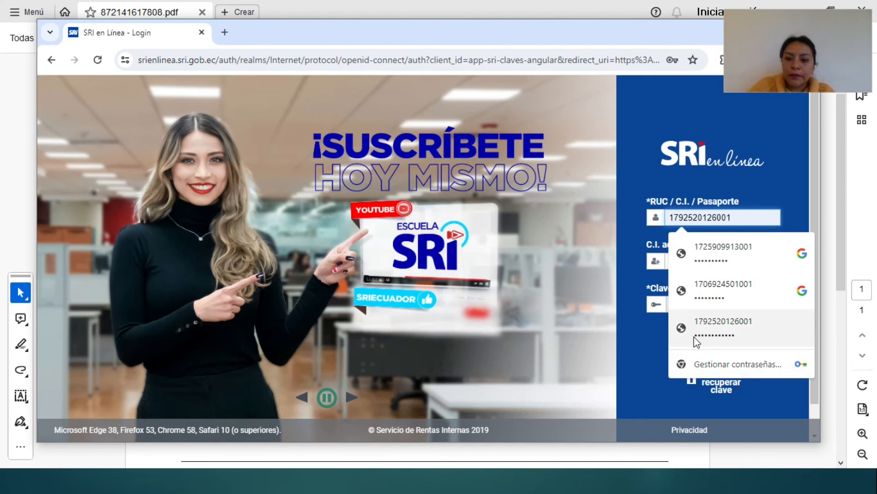
{"action": "left_click", "coordinate": [731, 289]}
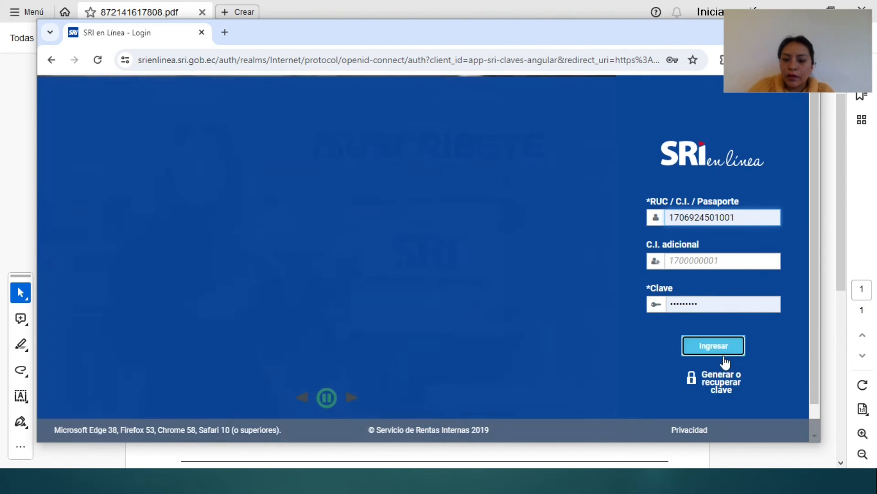
{"action": "left_click", "coordinate": [723, 354]}
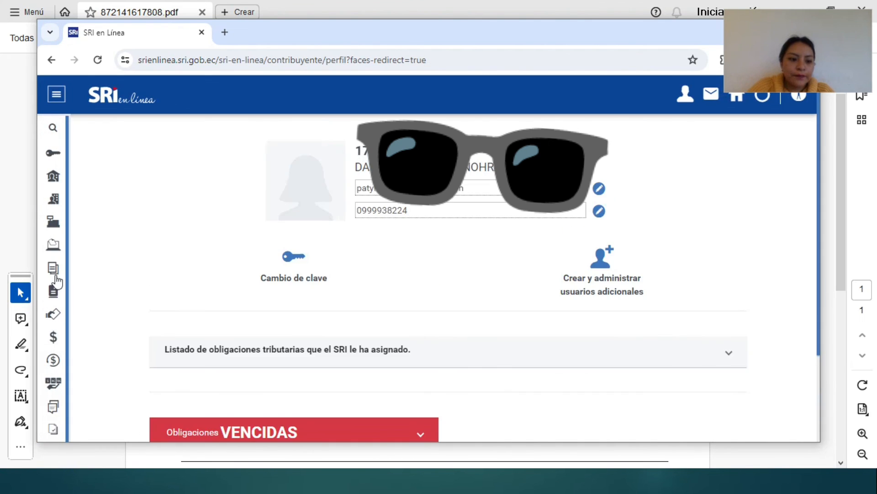
Step: Query the 2021 RENTA HERENCIAS LEGADOS DONACIONES declarations, returning 4 records
{"action": "left_click", "coordinate": [53, 269]}
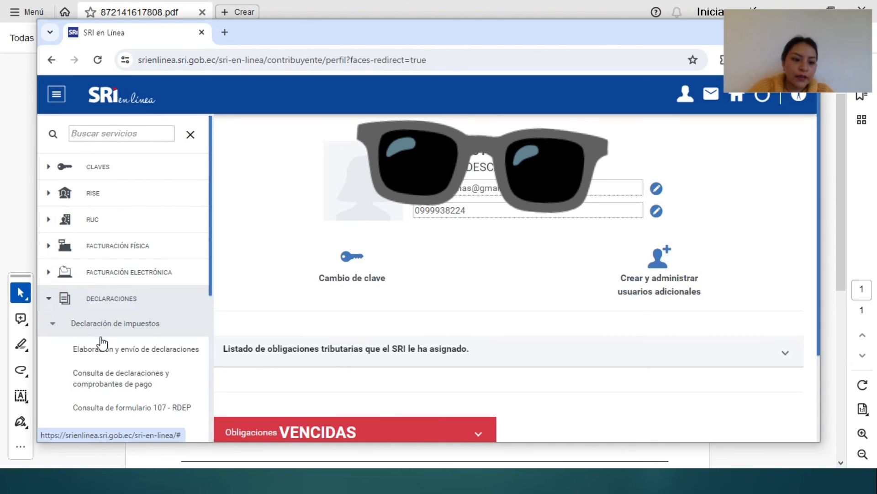
{"action": "left_click", "coordinate": [138, 382]}
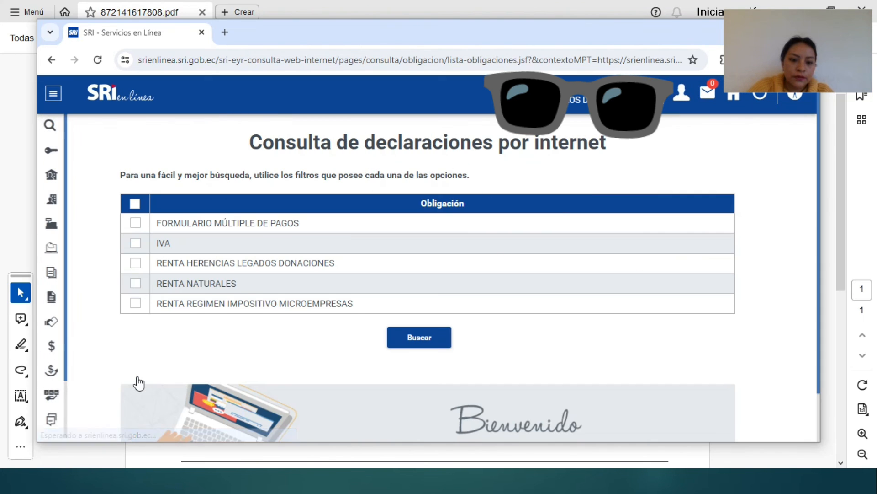
{"action": "left_click", "coordinate": [136, 263]}
{"action": "left_click", "coordinate": [405, 337]}
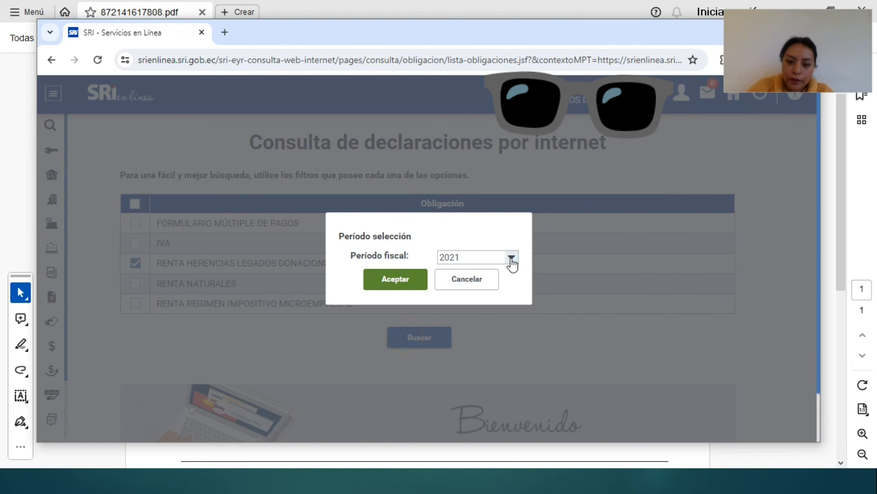
{"action": "left_click", "coordinate": [399, 286]}
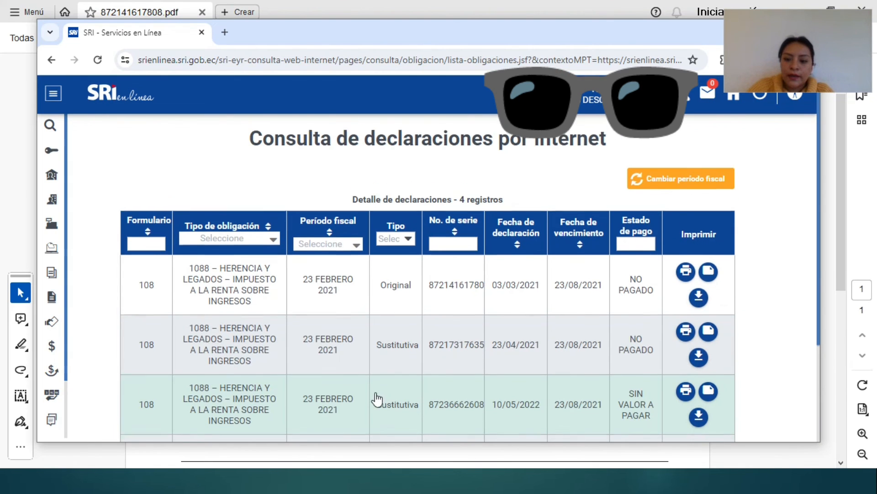
Step: Check the fourth declaration record, then move the browser window up-left and narrow it
{"action": "scroll", "coordinate": [376, 397], "scroll_direction": "down", "scroll_amount": 2}
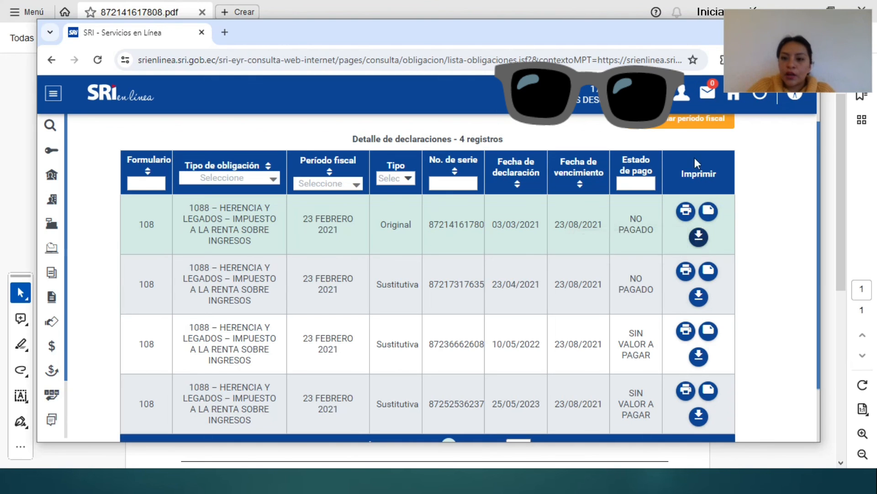
{"action": "left_click_drag", "start_coordinate": [654, 39], "coordinate": [643, 23]}
{"action": "scroll", "coordinate": [791, 315], "scroll_direction": "up", "scroll_amount": 2}
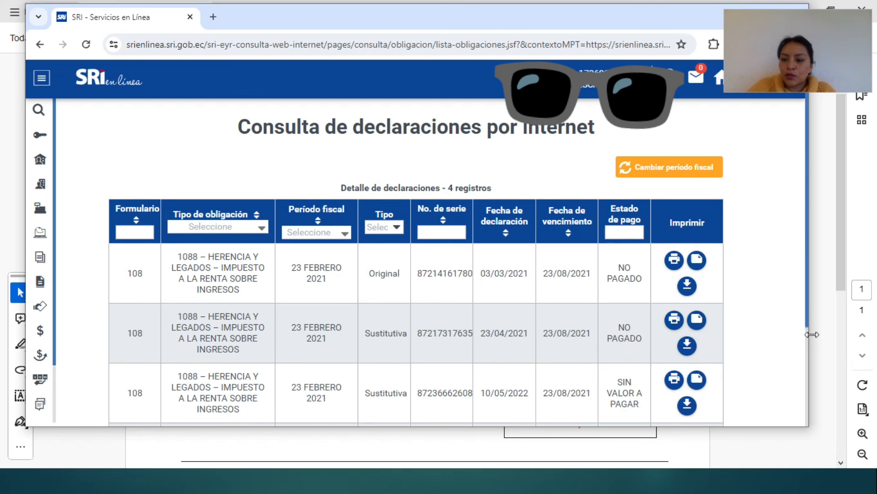
{"action": "left_click_drag", "start_coordinate": [812, 334], "coordinate": [716, 324]}
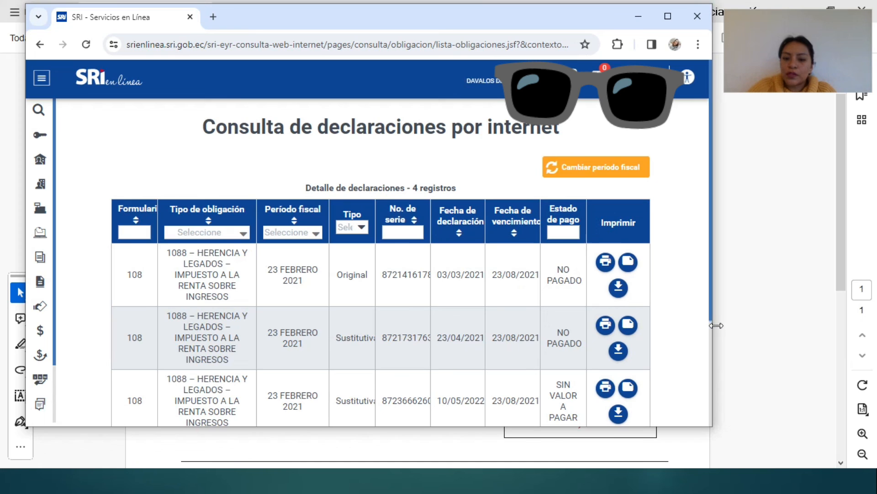